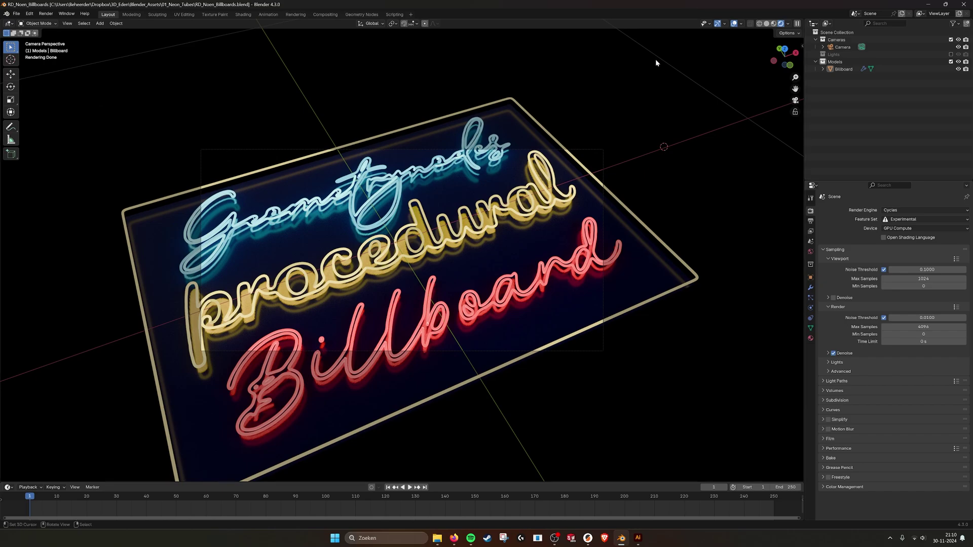
Switch to the billboard's geometry node tree and frame the Image Texture and Color Ramp nodes, keeping the rendered sign in view.
middle_drag(479, 243, 596, 273)
scroll(393, 268, up, 2)
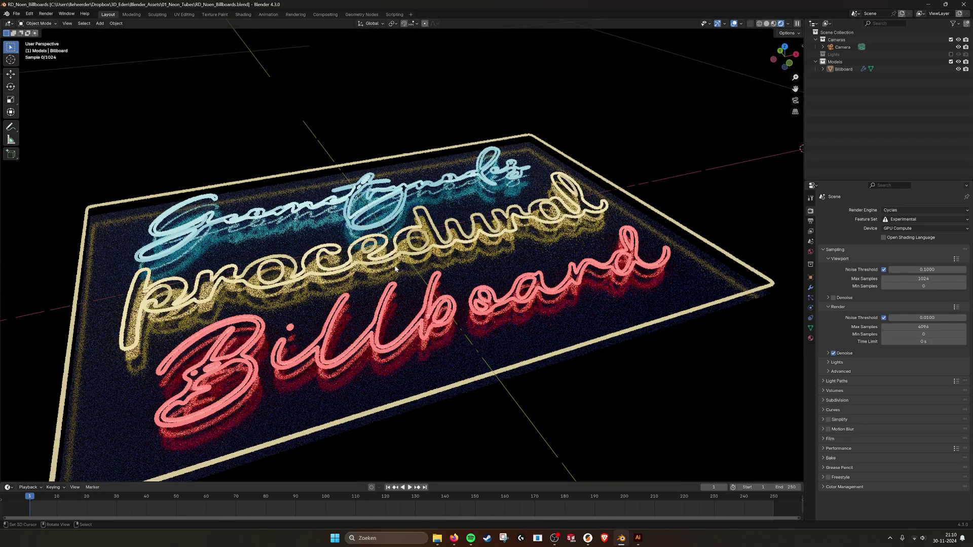
scroll(393, 267, down, 2)
middle_drag(442, 241, 347, 61)
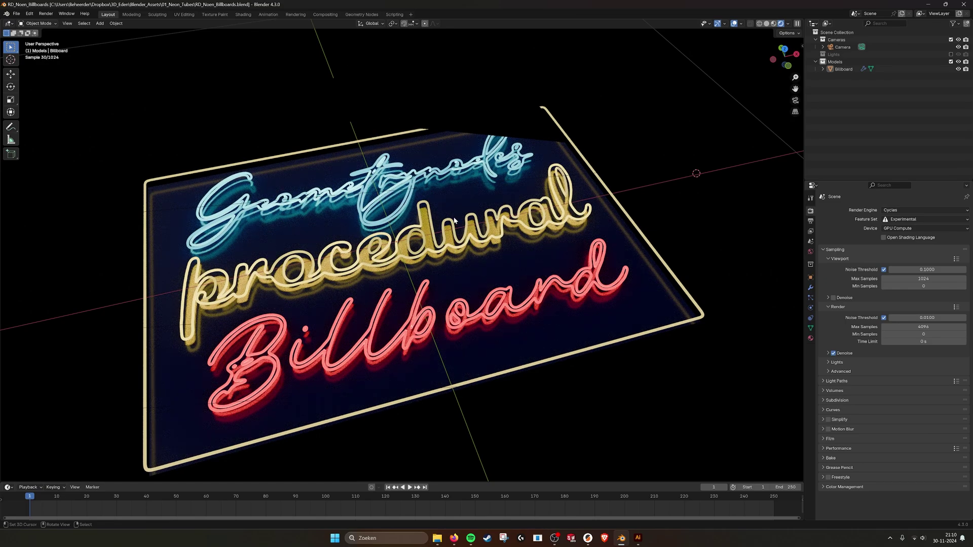
click(361, 15)
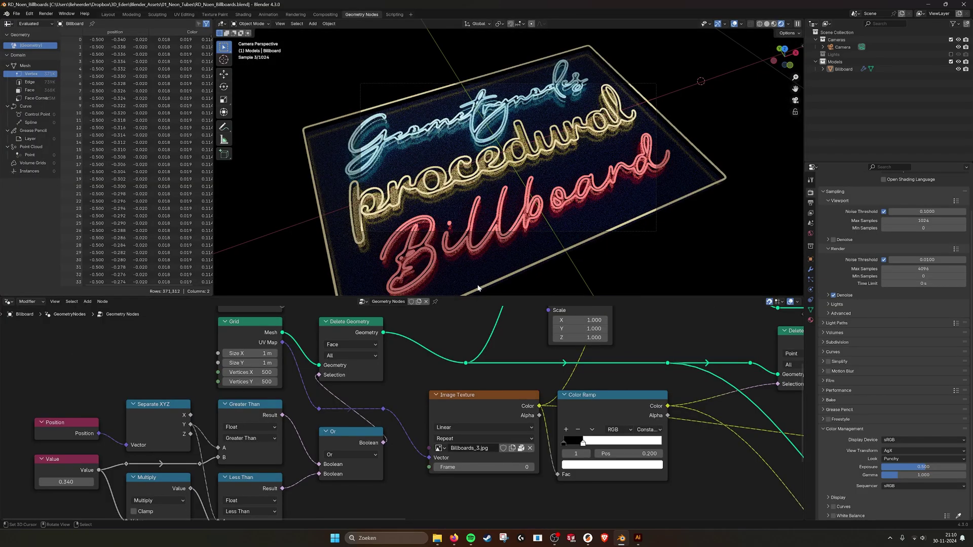
drag(482, 295, 482, 210)
middle_drag(487, 369, 448, 365)
scroll(448, 366, up, 2)
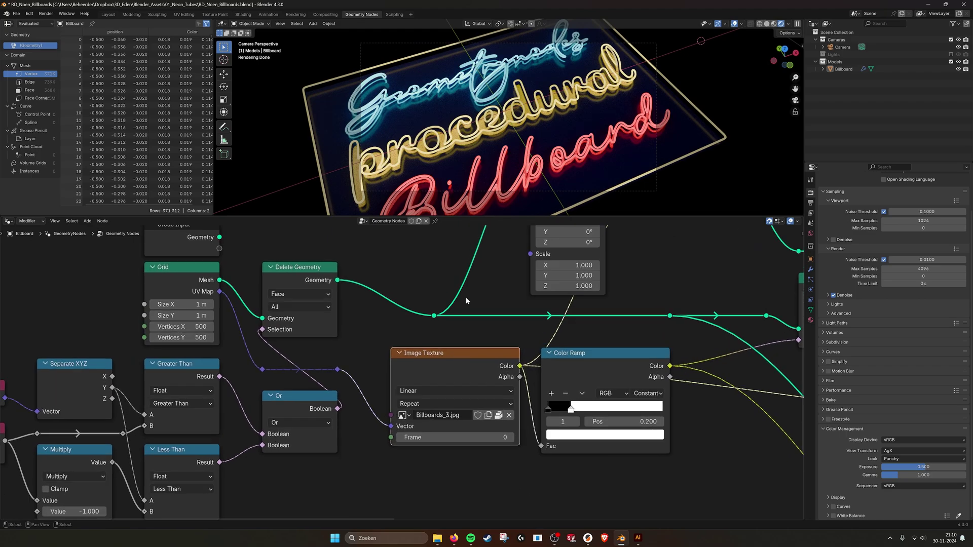
drag(489, 217, 489, 262)
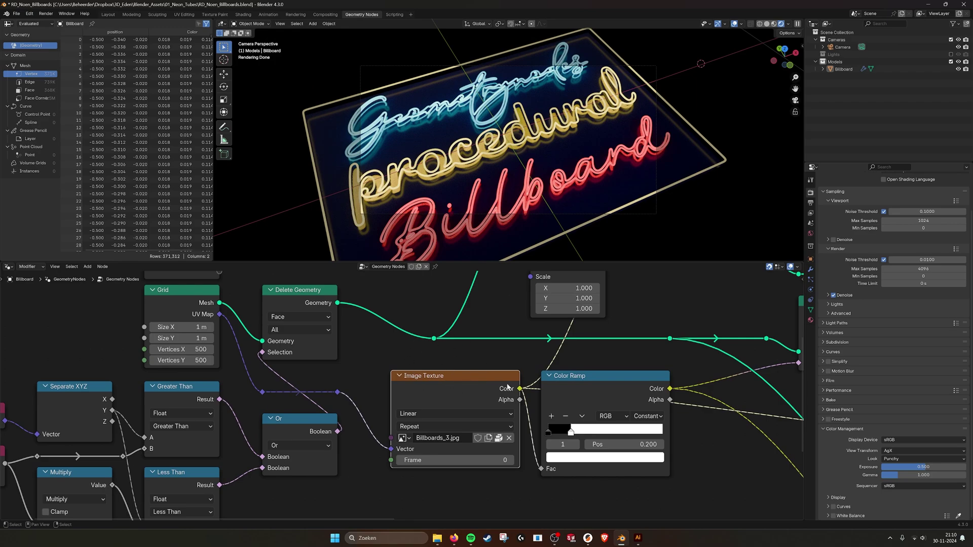
scroll(483, 399, down, 1)
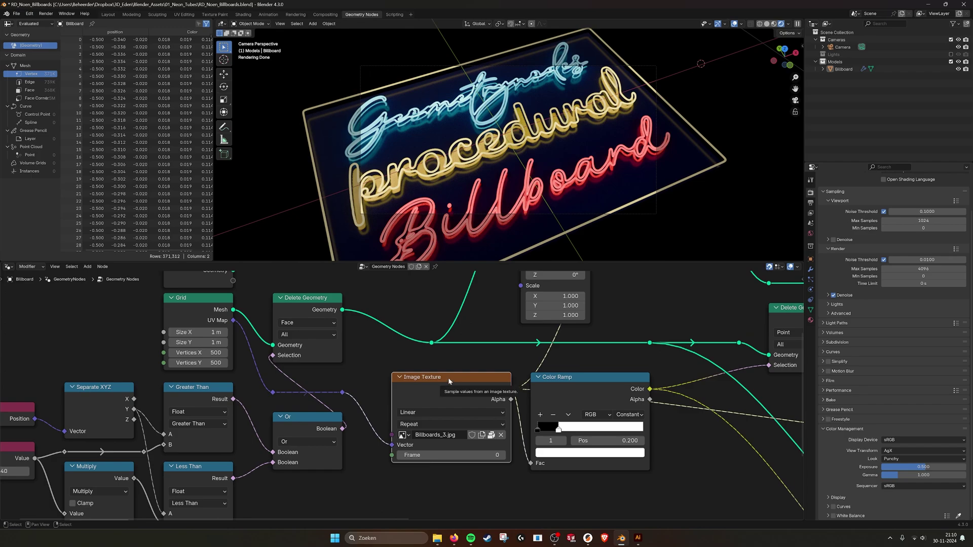
scroll(448, 381, down, 1)
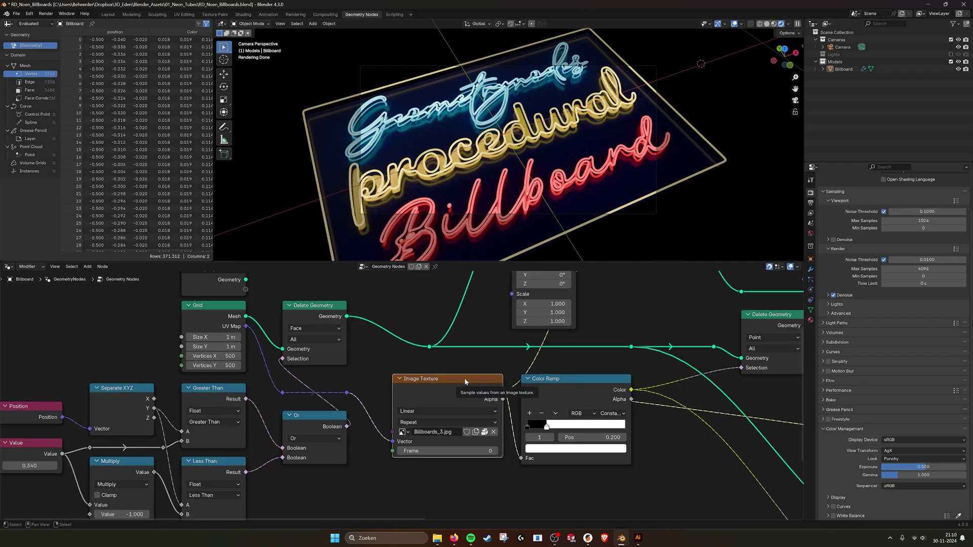
scroll(464, 378, up, 1)
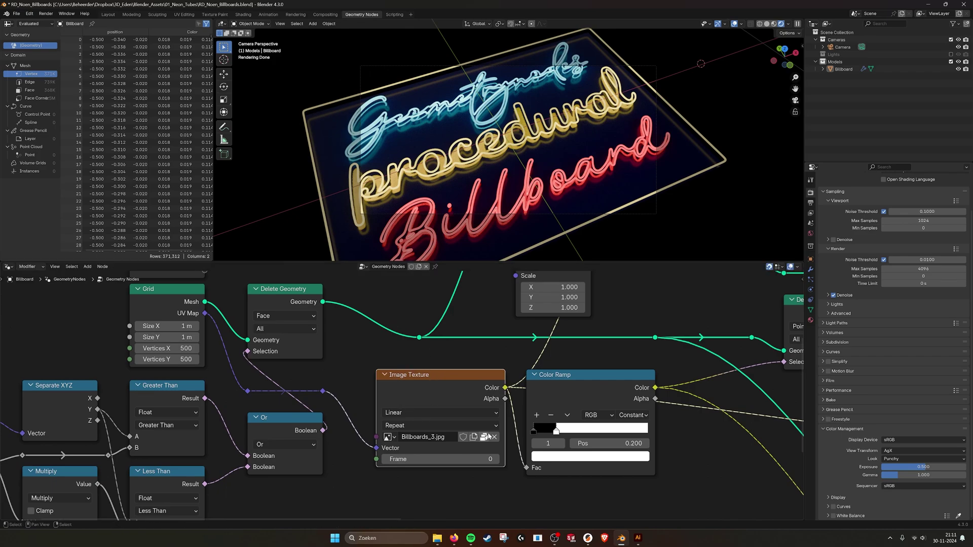
Try Billboards_4.jpg and Billboards.jpg in the Image Texture node, and switch back to Billboards_3.jpg.
click(389, 436)
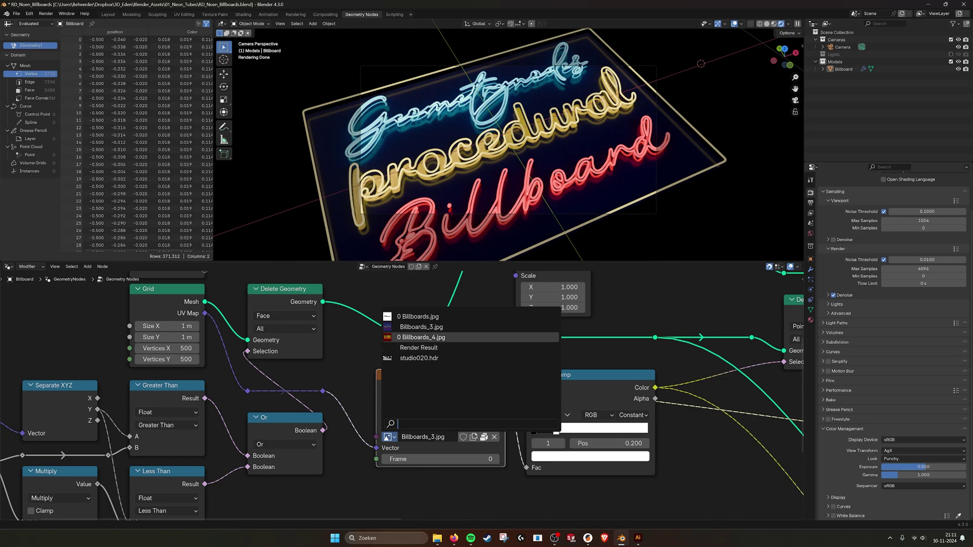
click(412, 337)
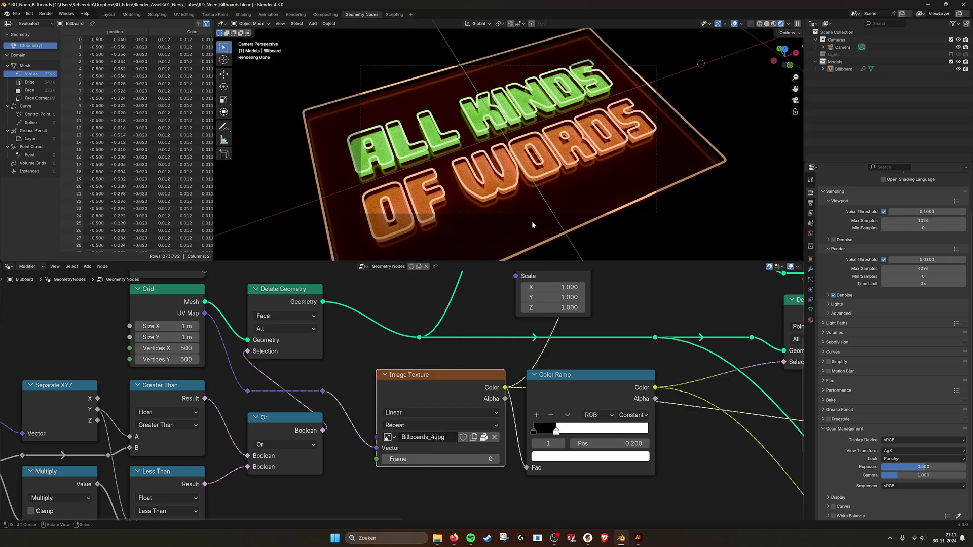
click(389, 436)
click(421, 316)
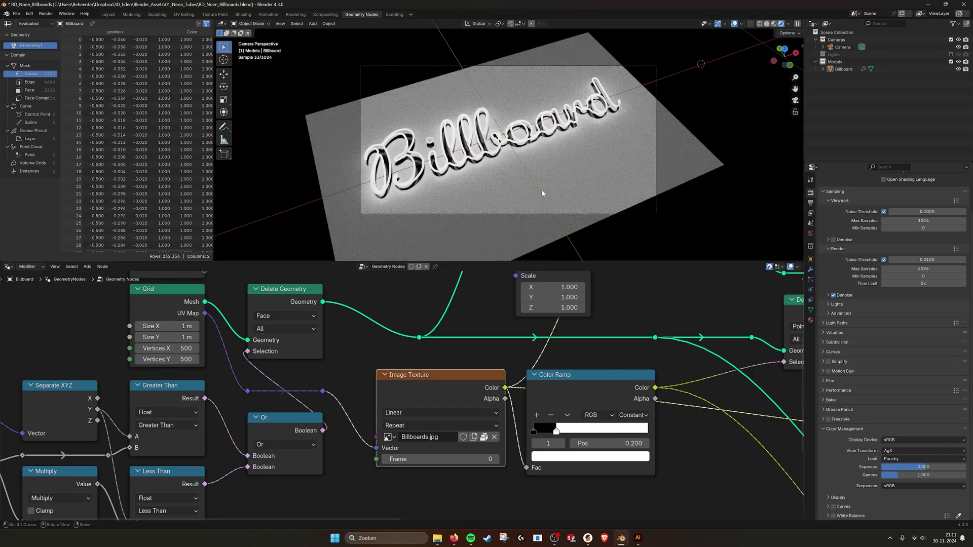
click(387, 437)
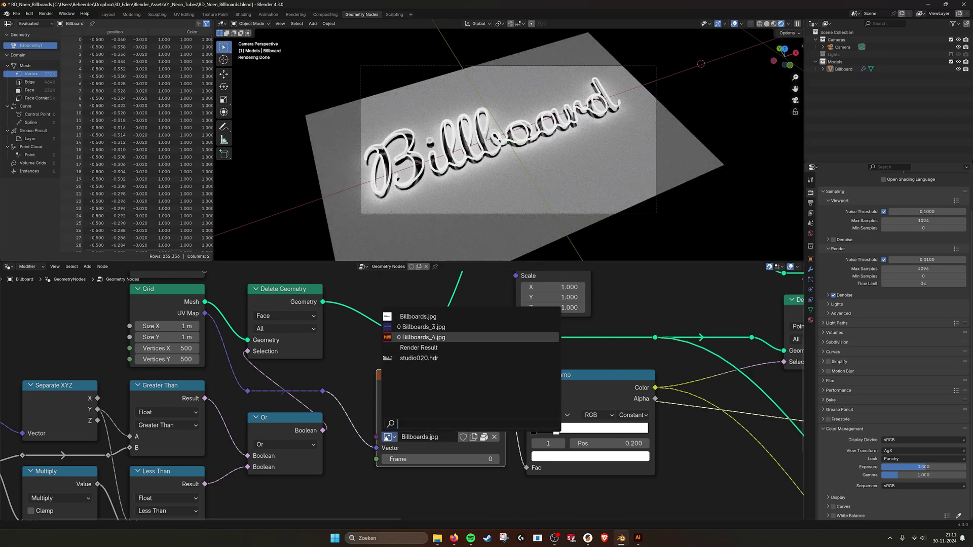
click(421, 327)
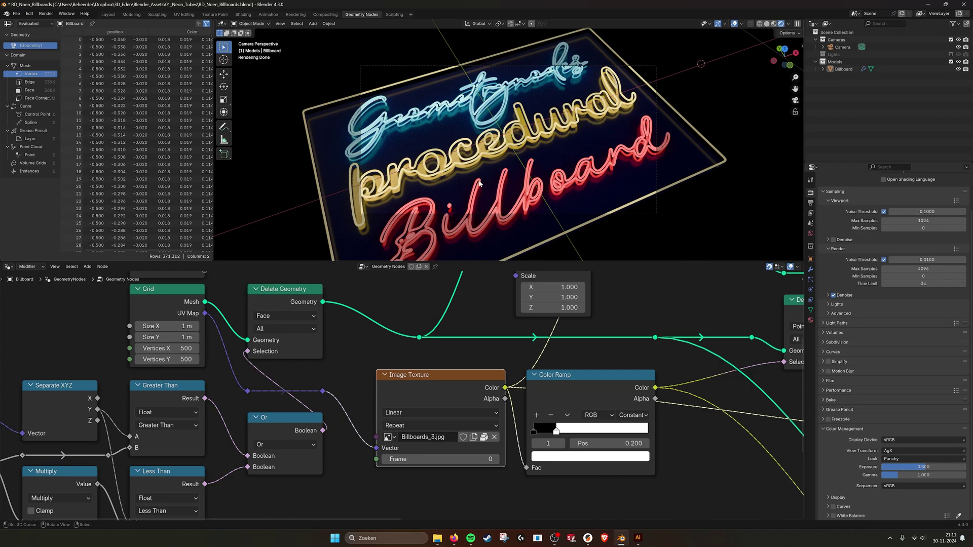
Add a Viewer node above the Group Input node, fed by the Grid node's Mesh output.
drag(509, 261, 507, 104)
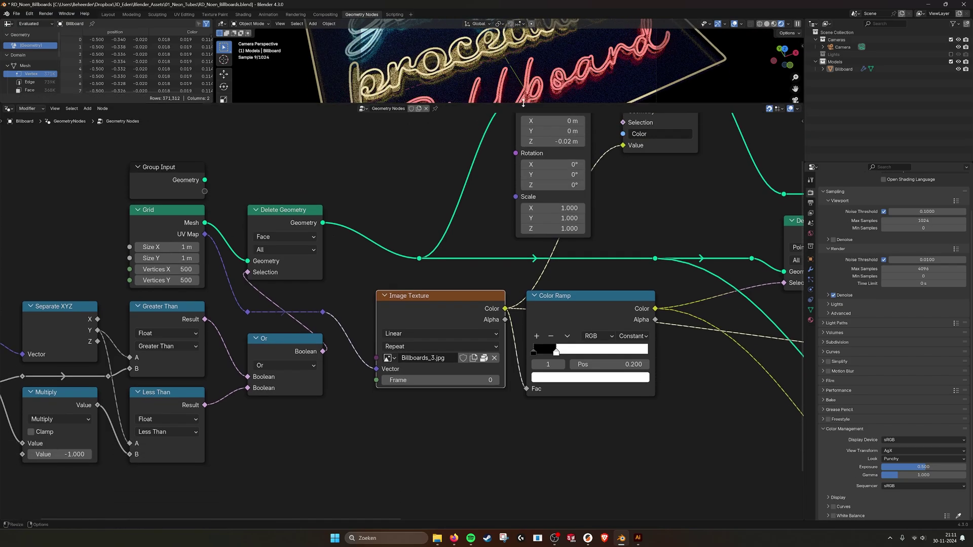
scroll(400, 271, down, 2)
scroll(400, 270, down, 3)
middle_drag(448, 217, 421, 242)
scroll(393, 260, up, 2)
middle_drag(375, 262, 469, 251)
scroll(381, 288, up, 2)
middle_drag(395, 288, 386, 294)
click(288, 321)
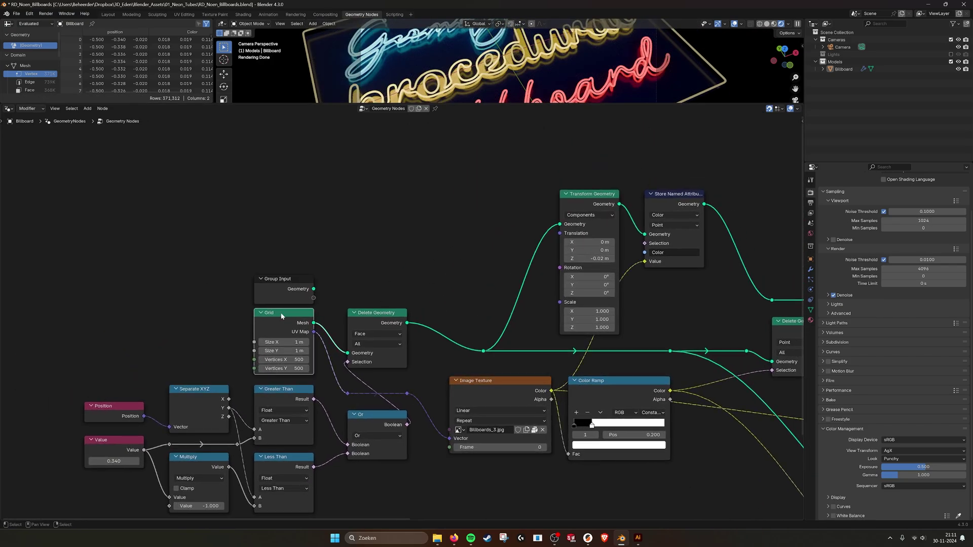
drag(314, 323, 423, 160)
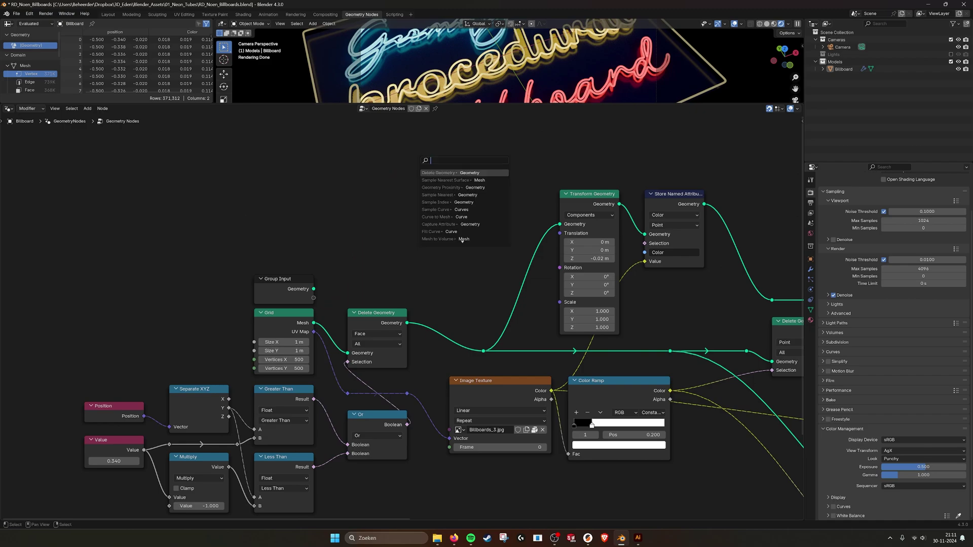
text(vie)
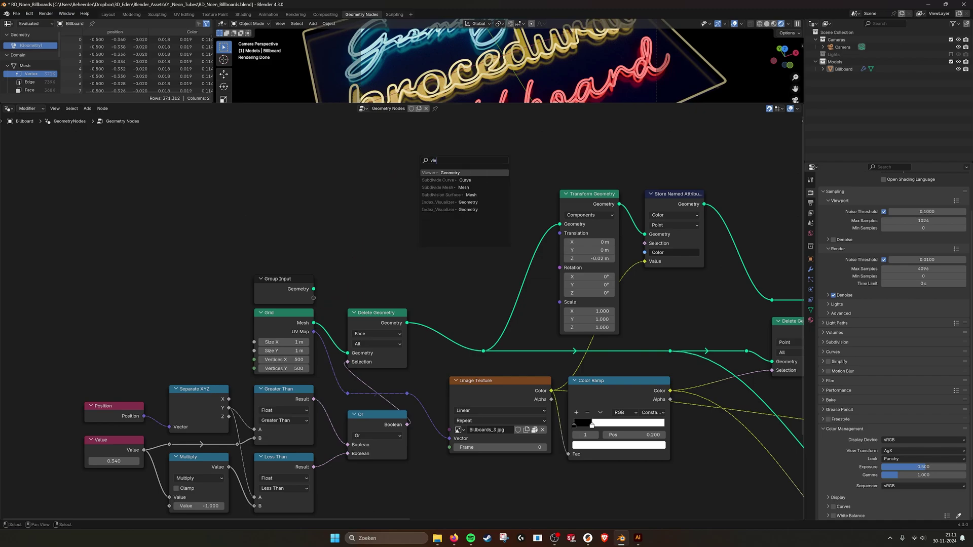
key(Return)
click(359, 226)
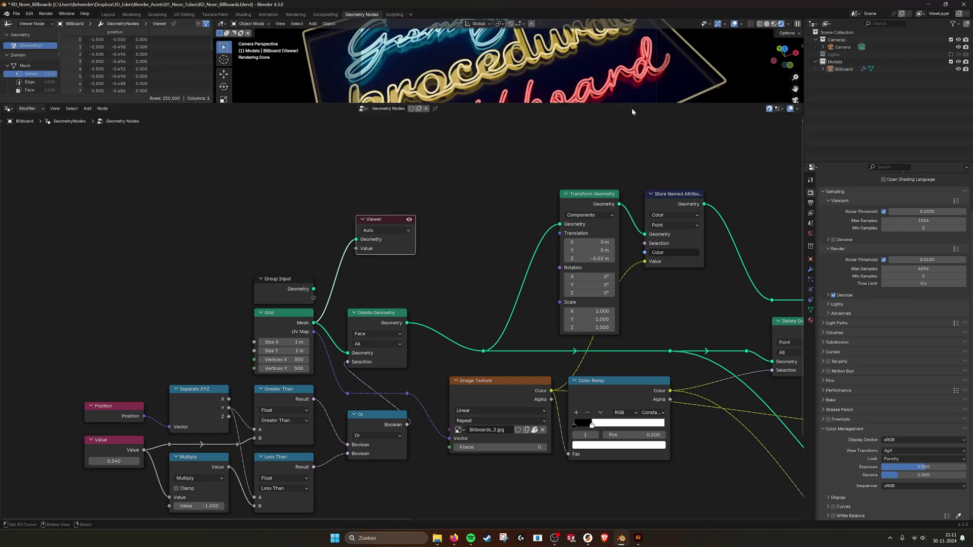
Enlarge the 3D viewport, switch it to wireframe shading and examine the density of the Grid's mesh.
drag(632, 104, 632, 243)
click(767, 23)
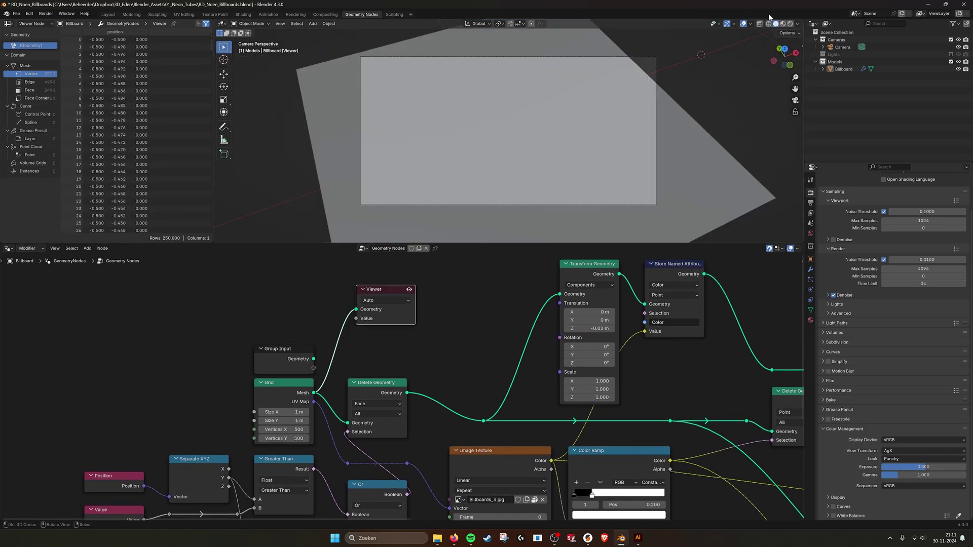
middle_drag(442, 325, 485, 318)
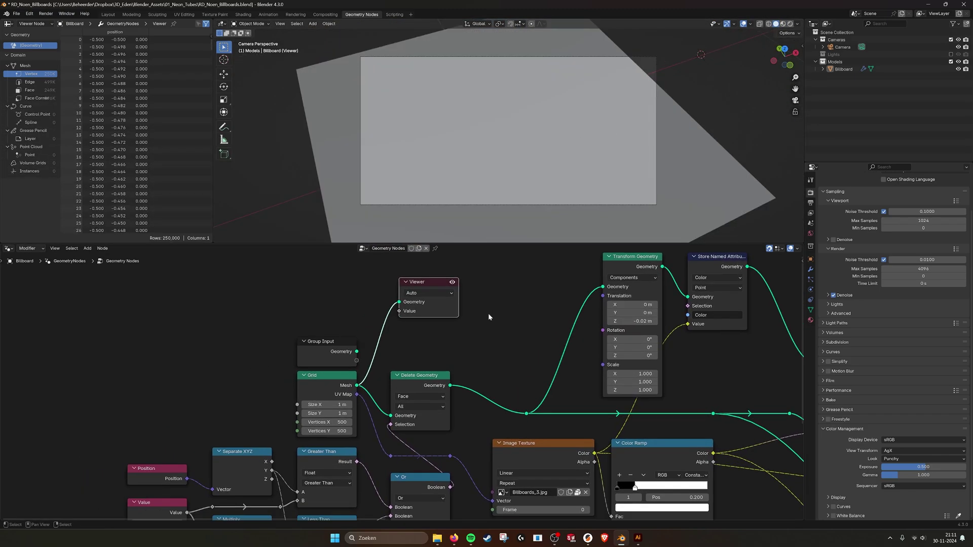
click(308, 376)
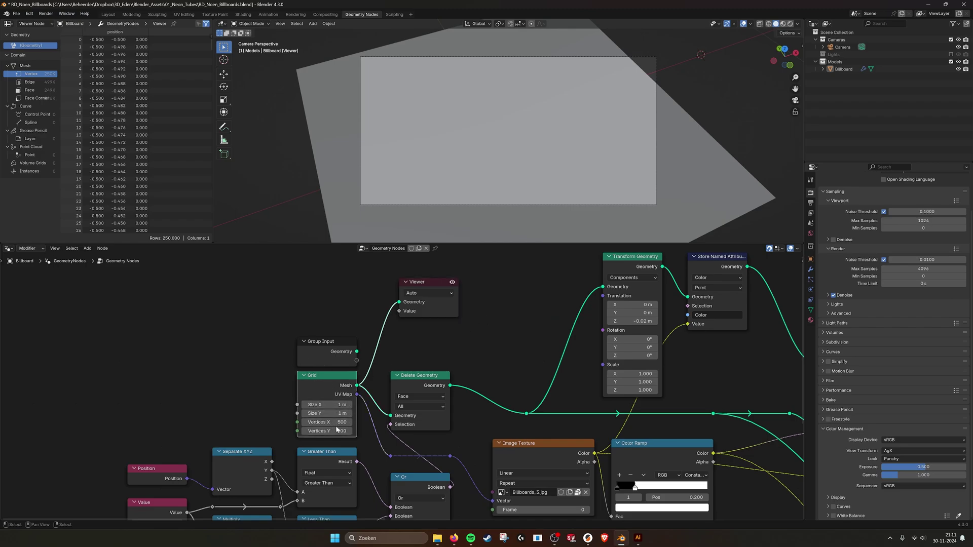
click(768, 24)
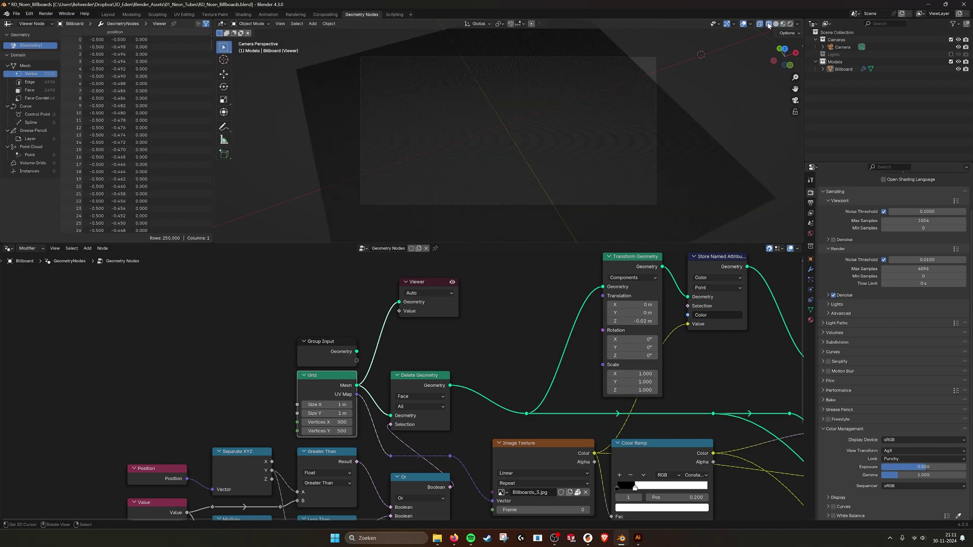
scroll(524, 183, up, 5)
click(543, 146)
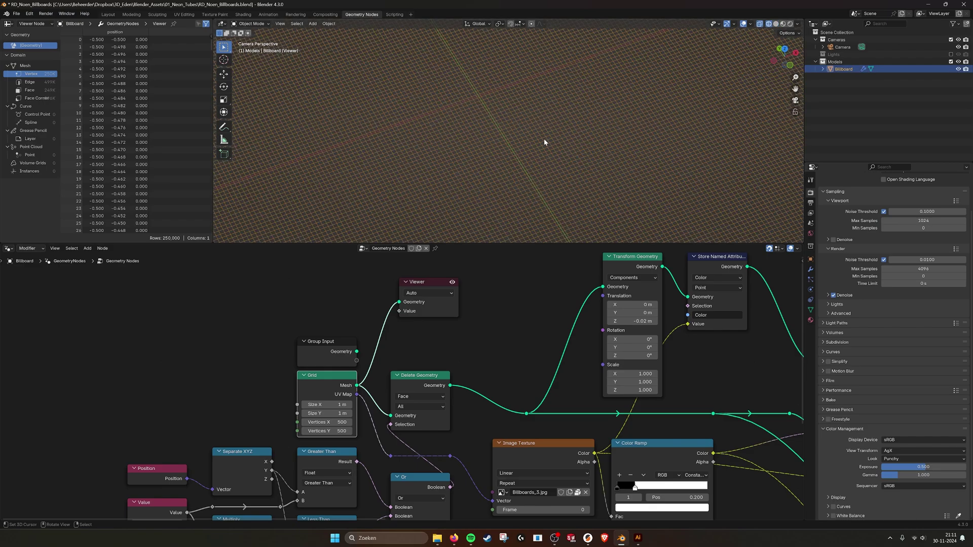
scroll(484, 139, down, 2)
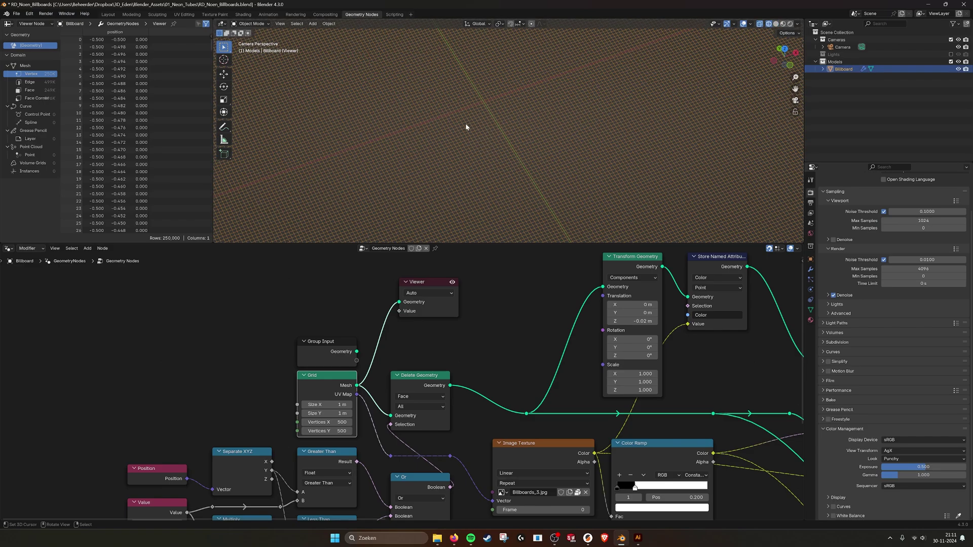
scroll(493, 131, down, 7)
scroll(495, 119, up, 4)
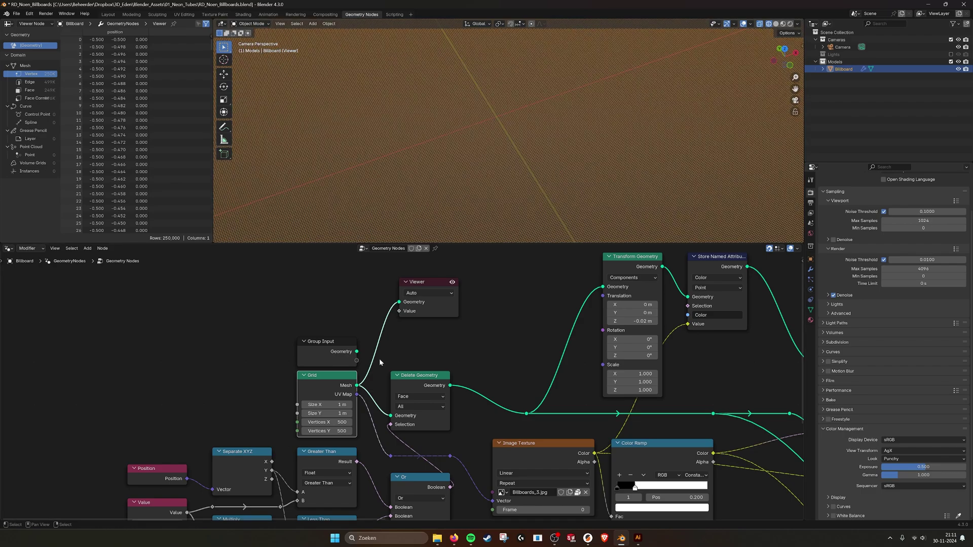
Set both Vertices X and Vertices Y of the Grid node to 300.
scroll(379, 358, up, 2)
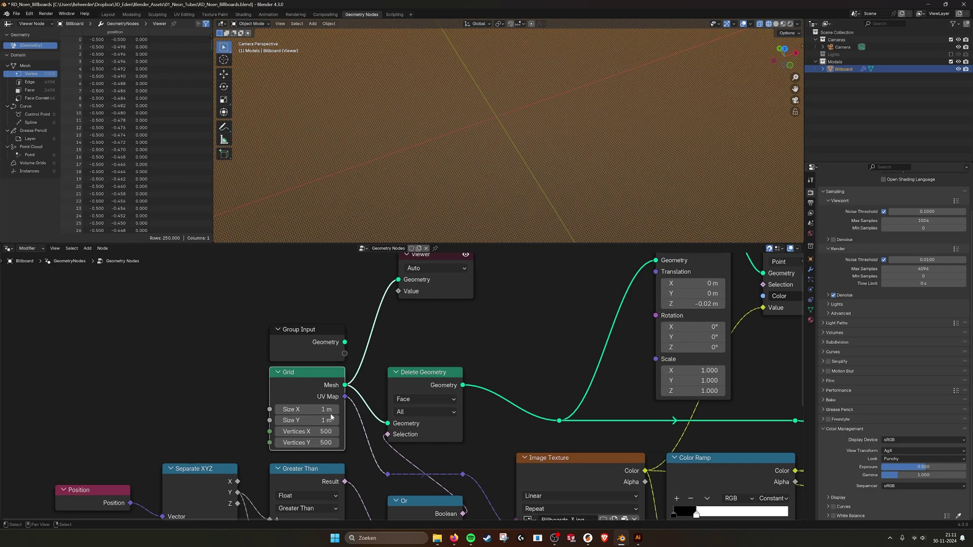
click(326, 422)
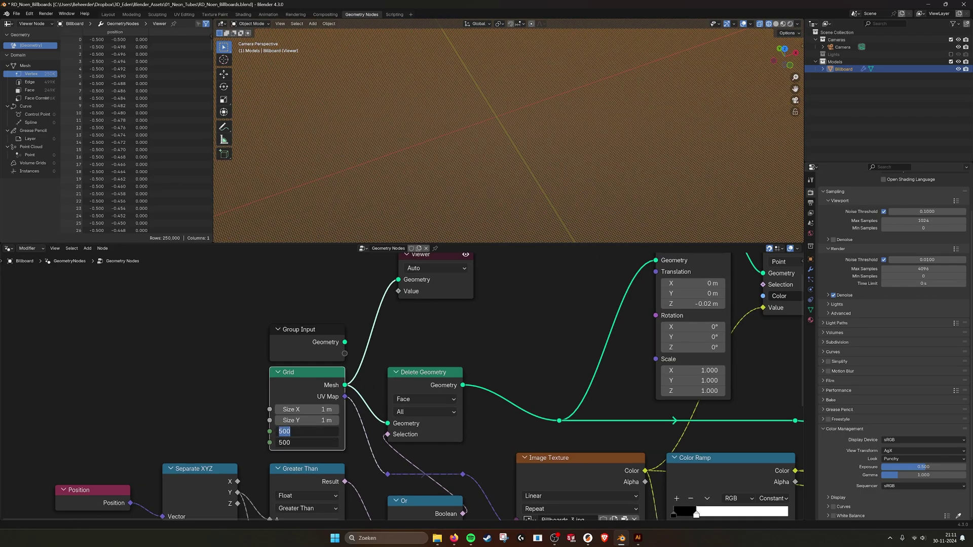
text(300)
key(Tab)
text(300)
key(Return)
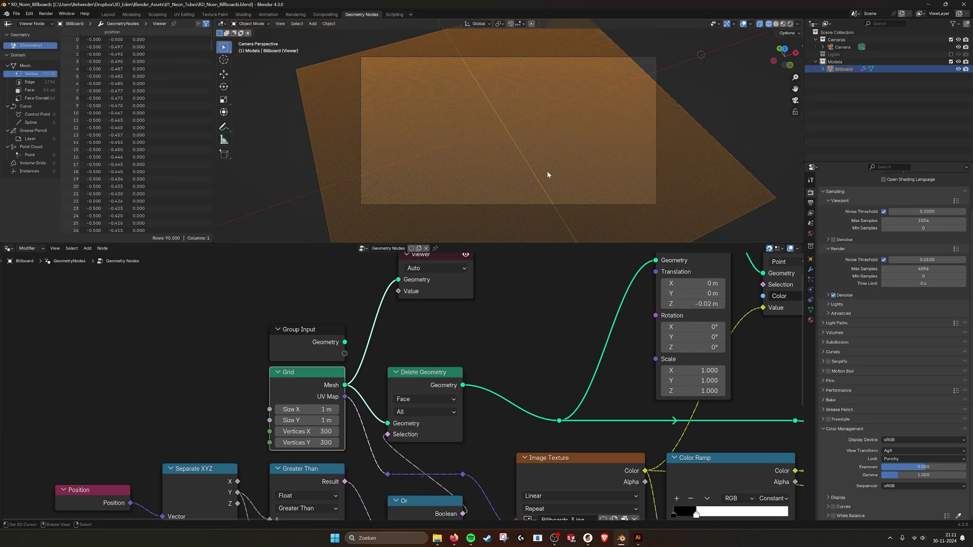
Move the Viewer node above the Outline_Element node and feed it from the point-domain Delete Geometry node.
drag(440, 261, 422, 279)
scroll(397, 293, down, 1)
middle_drag(491, 284, 414, 335)
scroll(431, 319, down, 1)
click(349, 405)
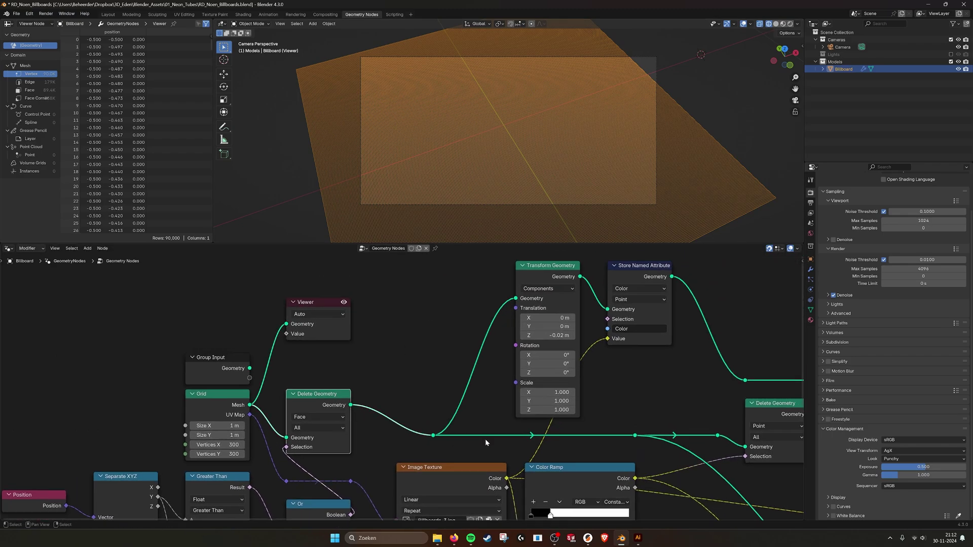
middle_drag(750, 416, 630, 410)
click(637, 407)
middle_drag(188, 307, 198, 315)
click(201, 307)
drag(201, 306, 744, 323)
middle_drag(745, 324, 509, 291)
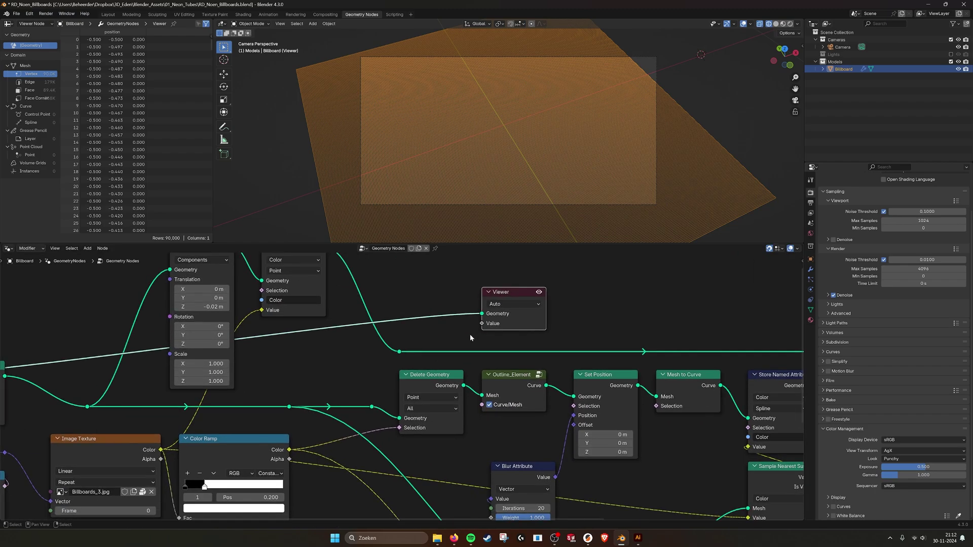
drag(463, 386, 522, 304)
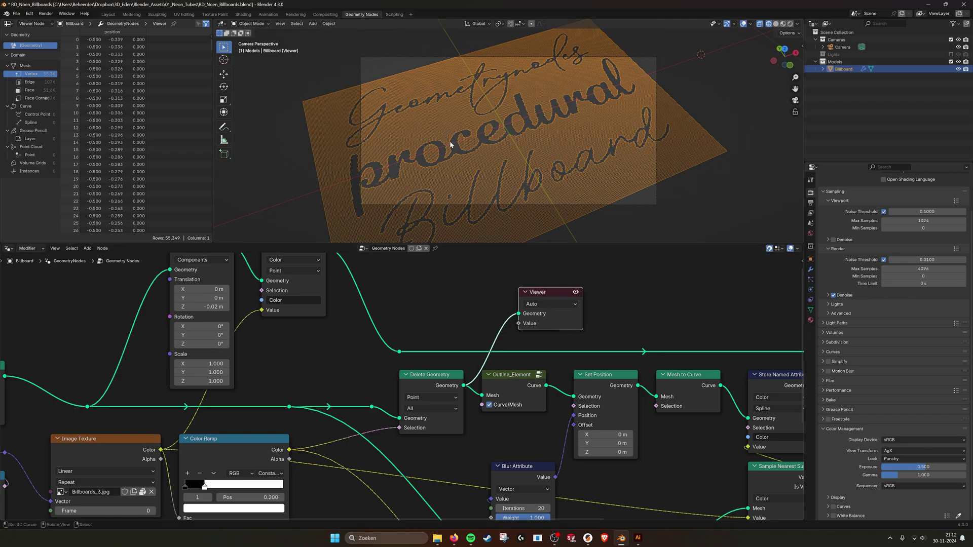
Show Billboards_3.jpg in the Rendering workspace, examine its lettering and background colours, and return to the Geometry Nodes workspace.
middle_drag(112, 439, 323, 375)
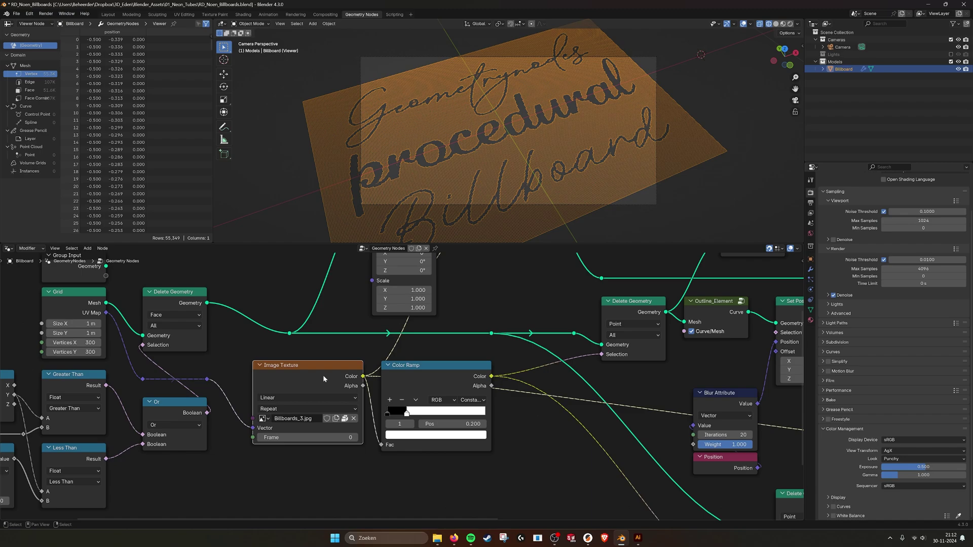
click(264, 418)
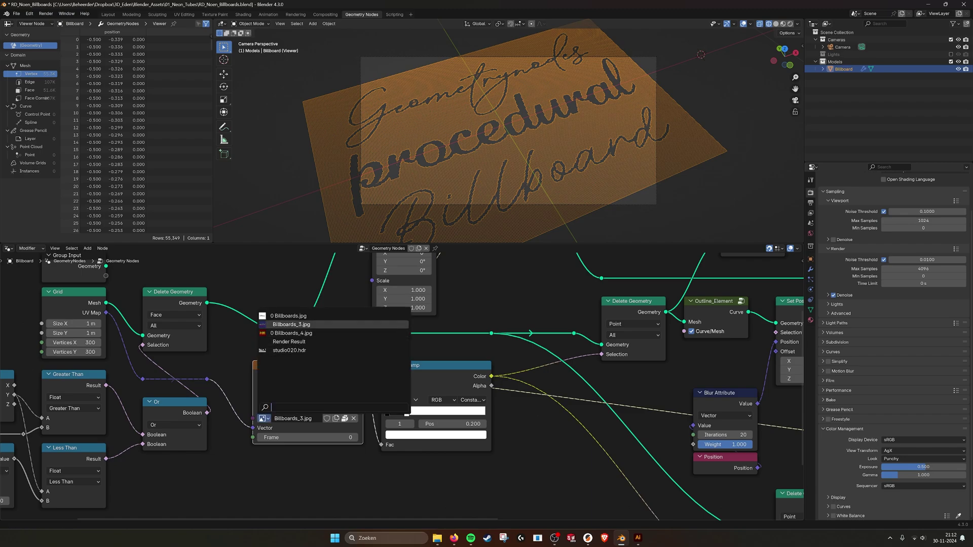
click(299, 14)
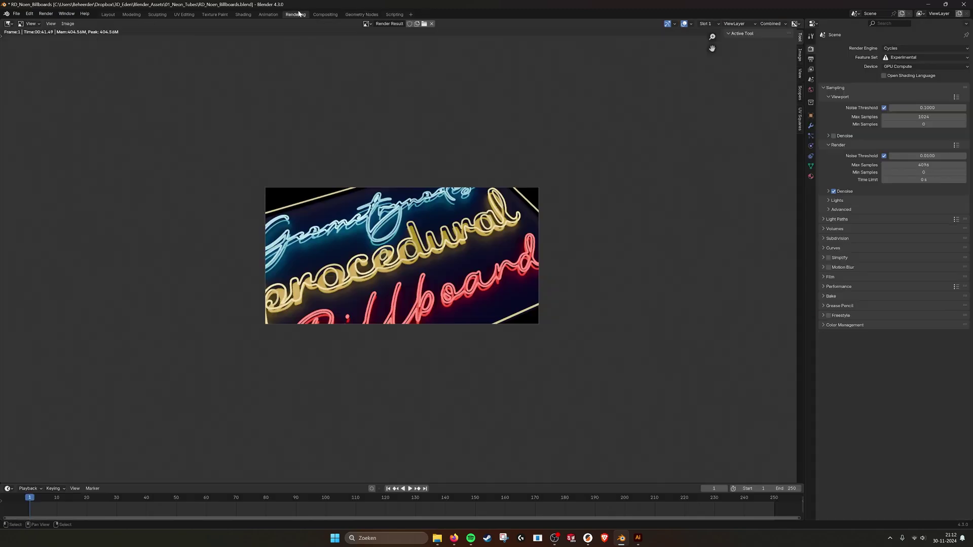
click(368, 24)
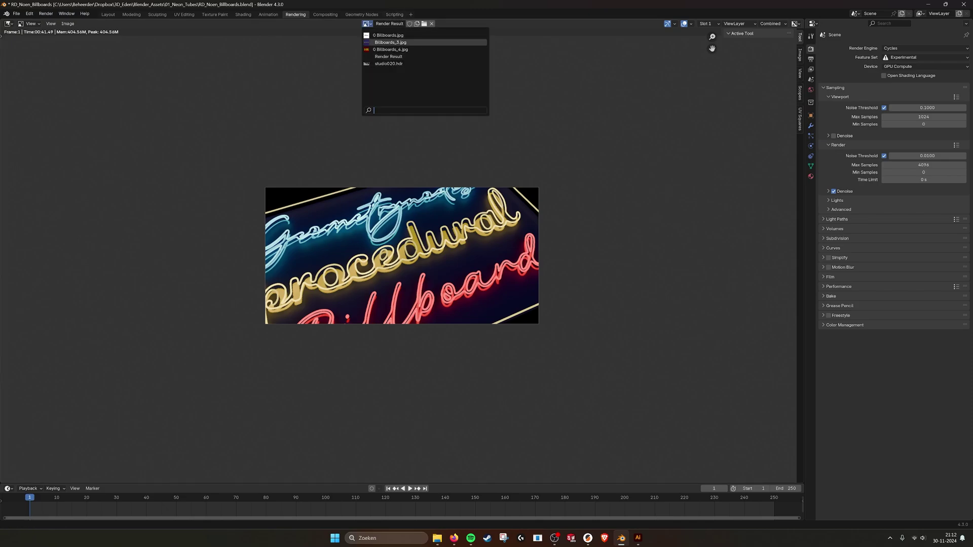
click(390, 42)
scroll(443, 235, up, 4)
scroll(443, 235, down, 1)
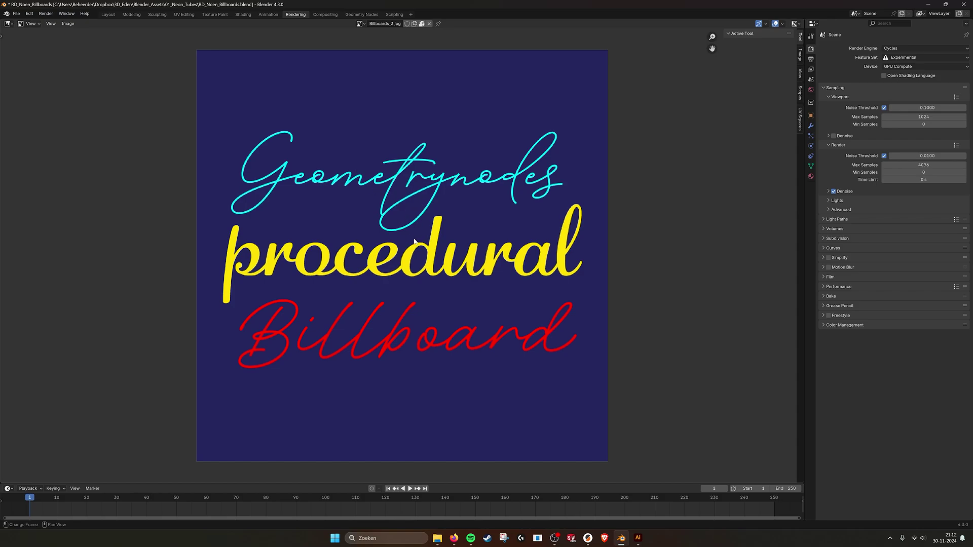
click(361, 14)
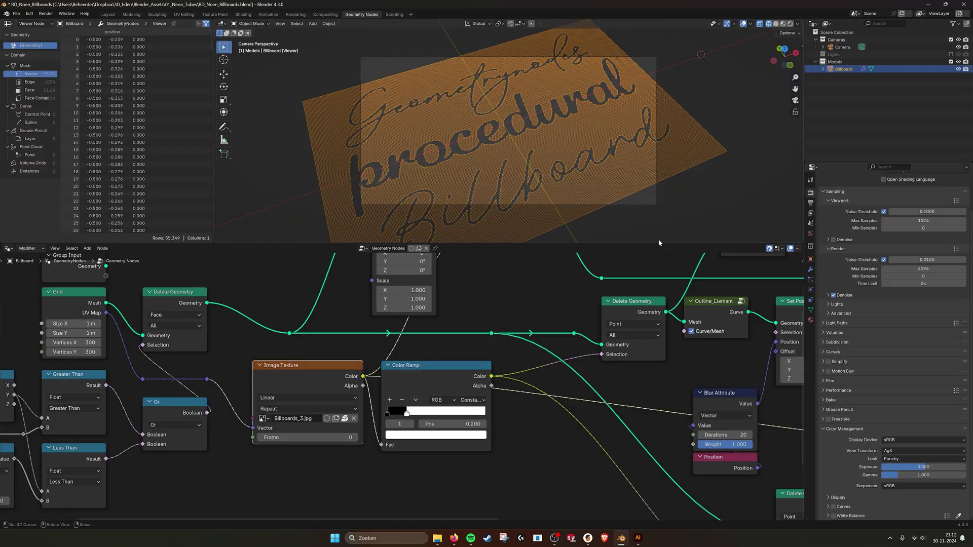
Examine the Grid node and the face-domain Delete Geometry node that follows it.
scroll(513, 382, up, 2)
click(525, 351)
middle_drag(525, 351, 494, 377)
scroll(392, 356, up, 3)
scroll(387, 360, down, 3)
click(138, 297)
click(126, 320)
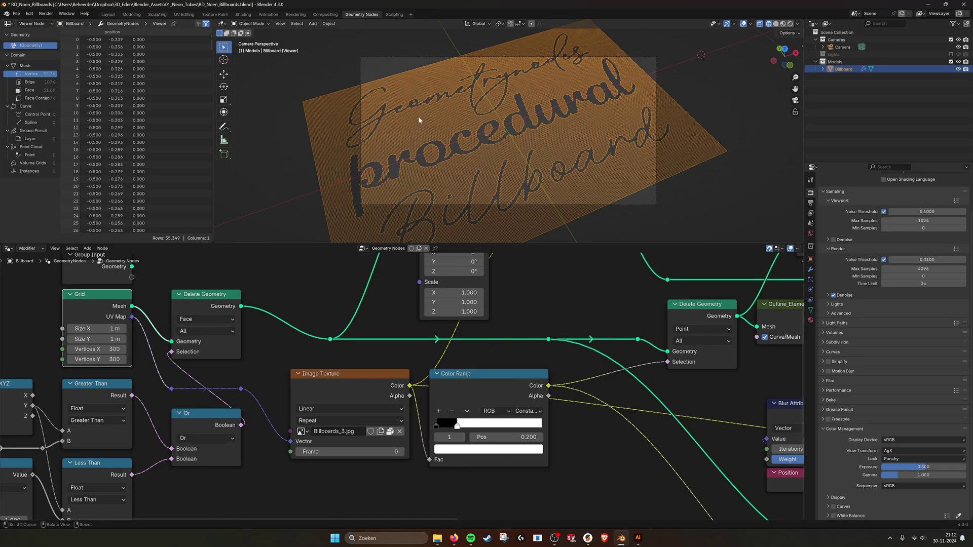
middle_drag(212, 291, 381, 296)
click(351, 278)
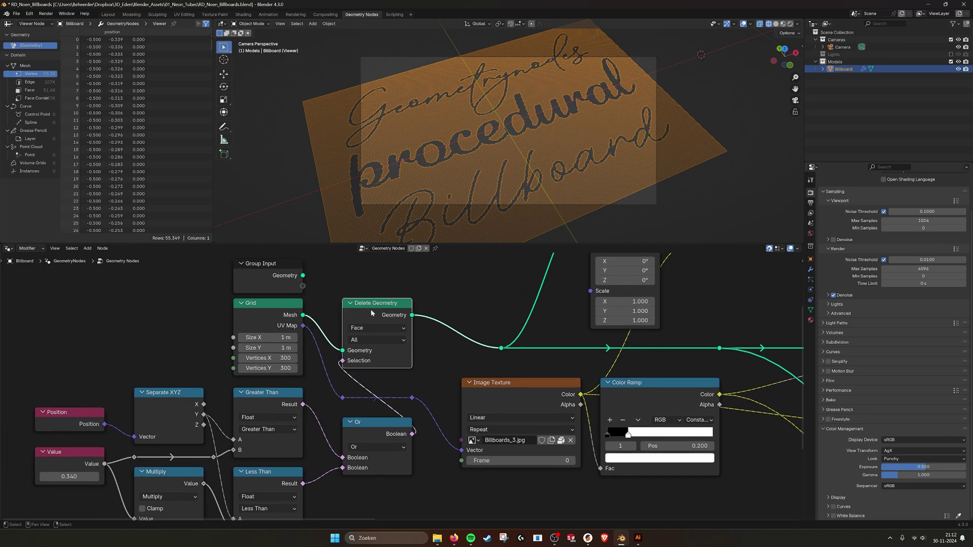
scroll(500, 172, down, 2)
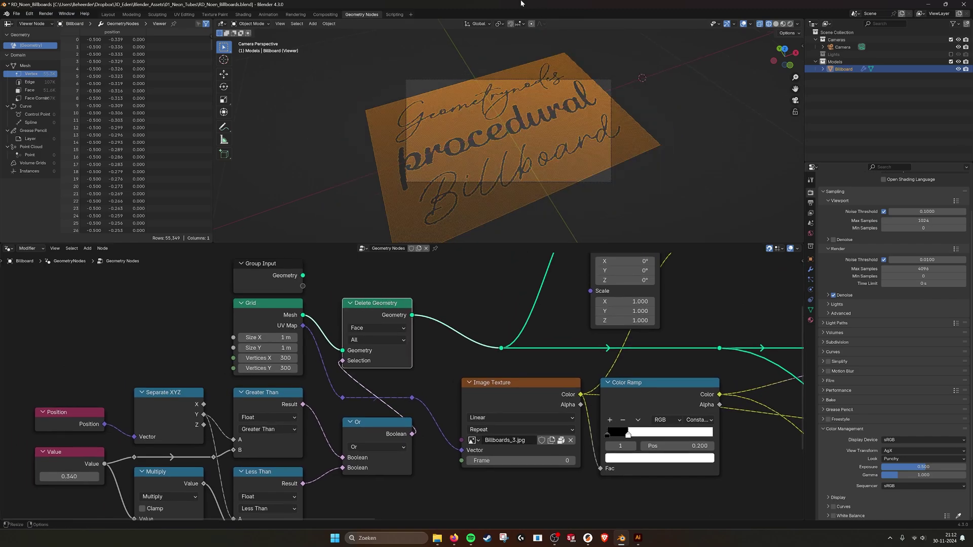
Set the Value node that feeds the Greater Than and Multiply nodes to 0.370.
middle_drag(377, 347, 432, 329)
click(157, 393)
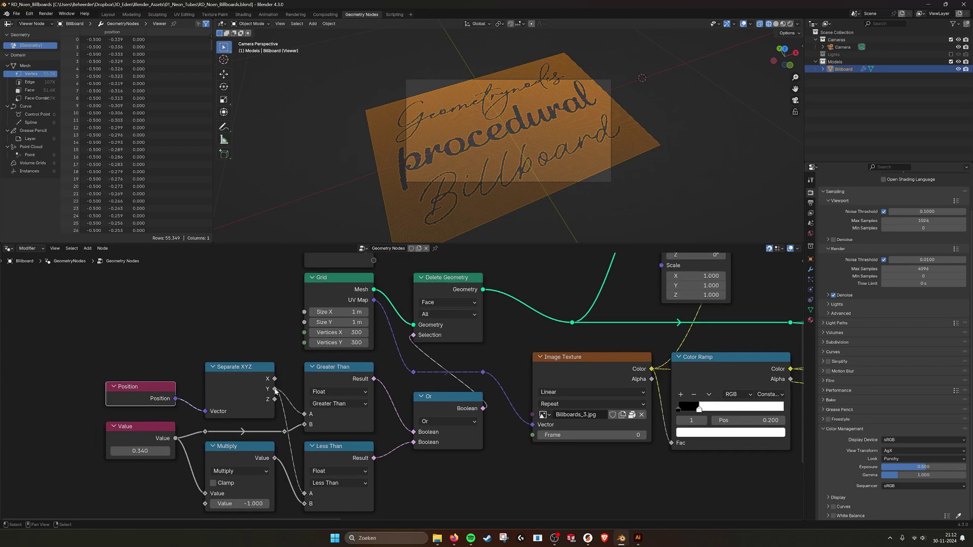
click(339, 385)
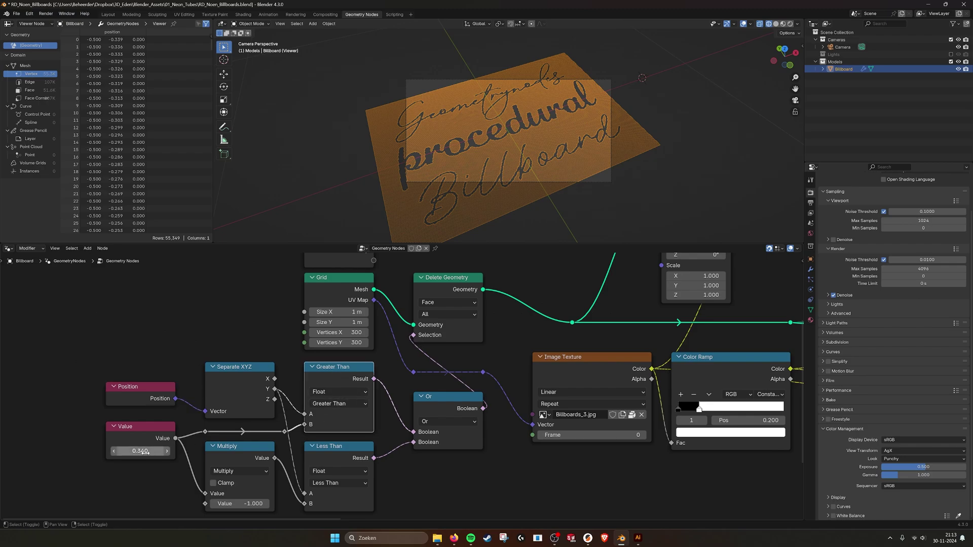
mouse_move(140, 451)
mouse_down()
mouse_move(158, 451)
mouse_move(121, 451)
mouse_move(146, 451)
mouse_up()
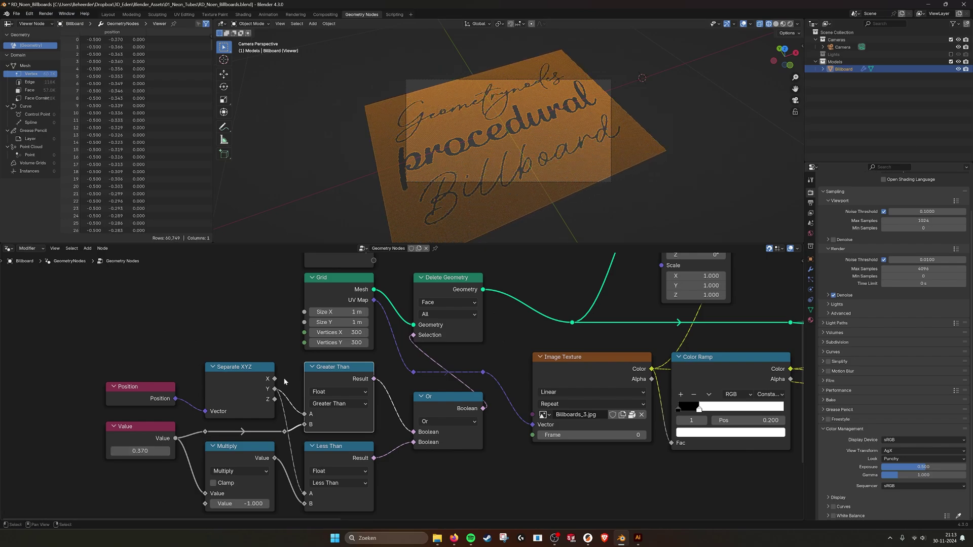
middle_drag(348, 281, 318, 302)
click(318, 302)
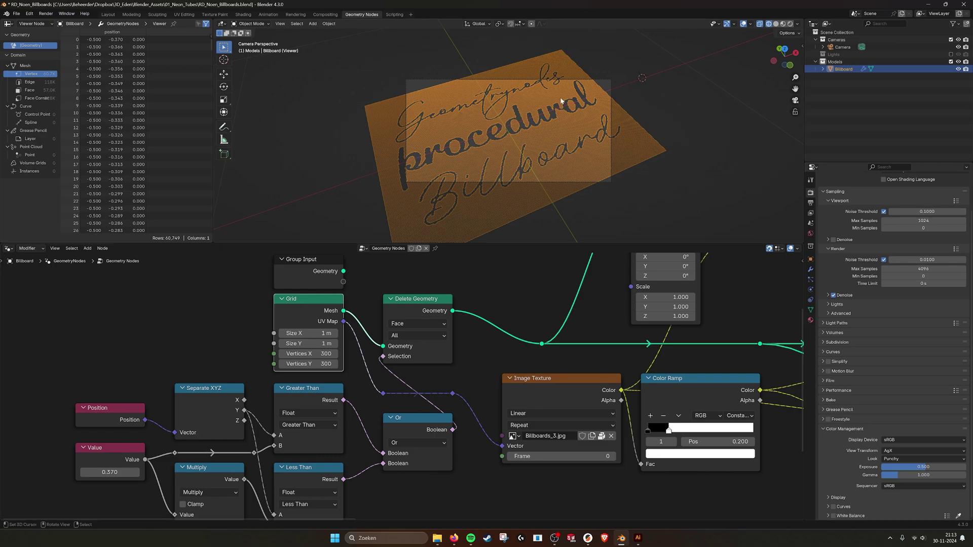
Mute the face-domain Delete Geometry node after the Grid and exclude the Cameras collection from the view layer.
middle_drag(390, 352, 400, 330)
click(419, 285)
middle_drag(380, 396, 424, 368)
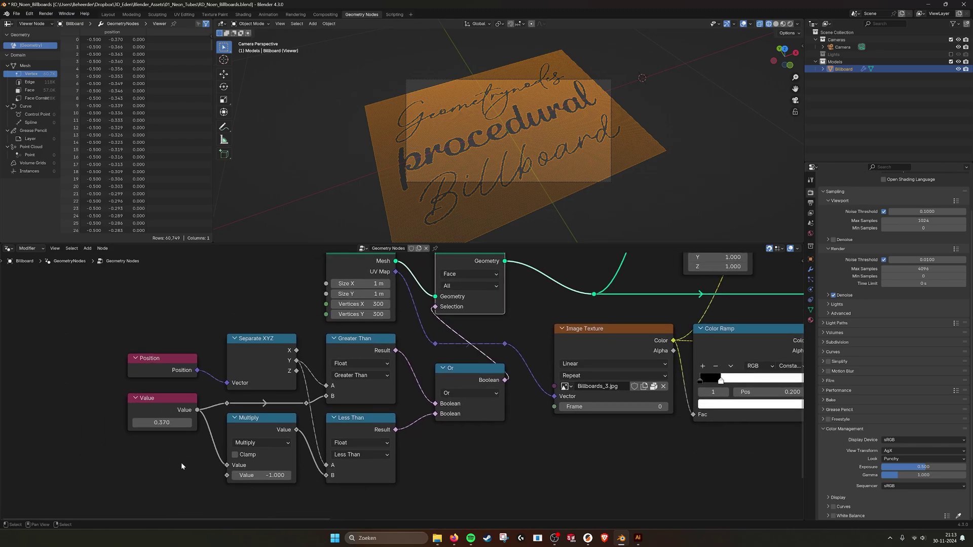
middle_drag(446, 287, 391, 368)
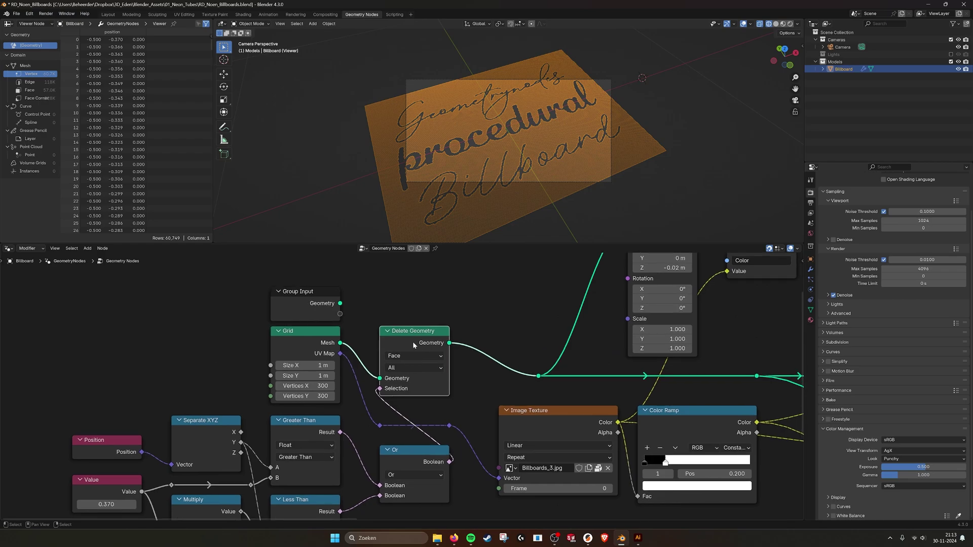
key(m)
middle_drag(567, 180, 595, 163)
scroll(561, 184, down, 1)
scroll(558, 189, up, 1)
click(950, 39)
Try other positions for the Color Ramp's white stop, first about 0.49, then about 0.149.
middle_drag(668, 372, 482, 354)
click(366, 398)
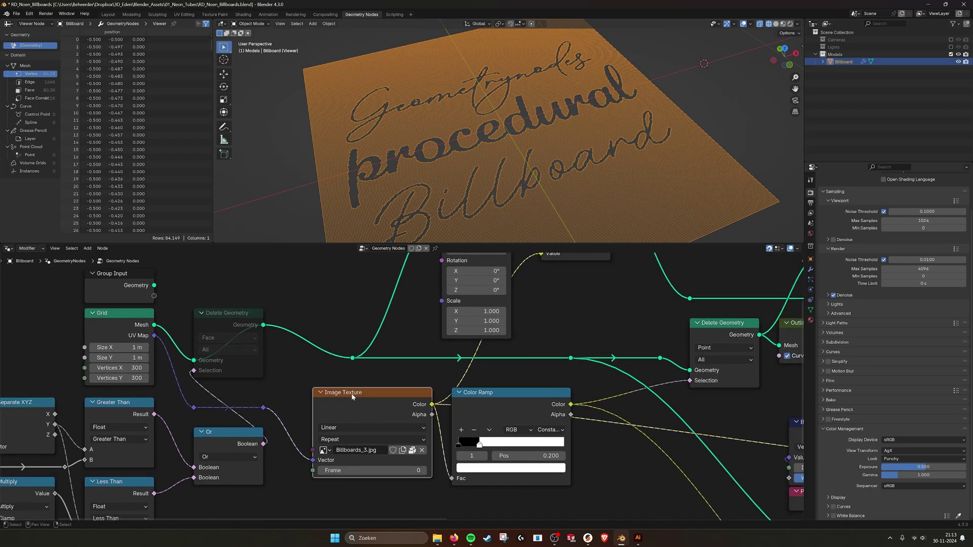
click(501, 394)
middle_drag(515, 396, 487, 386)
click(521, 420)
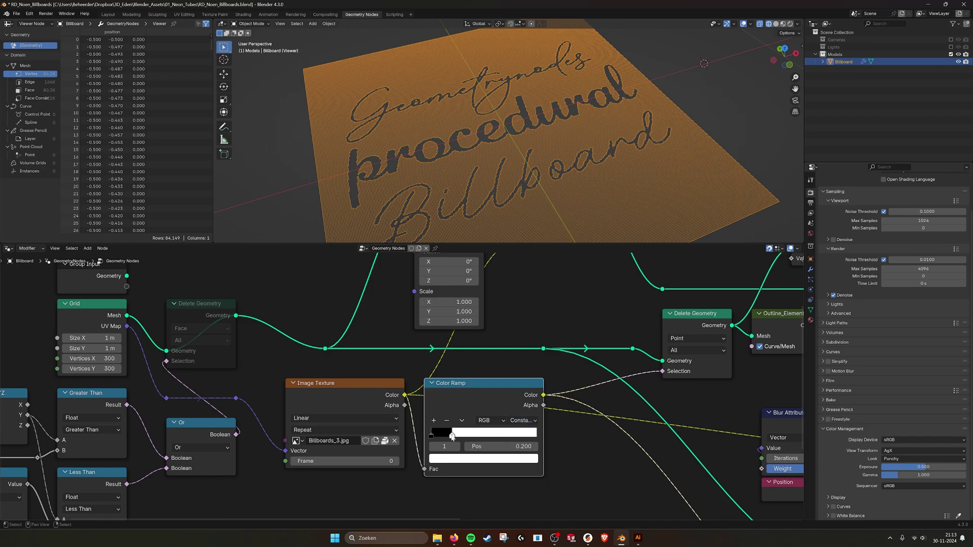
drag(452, 437, 484, 438)
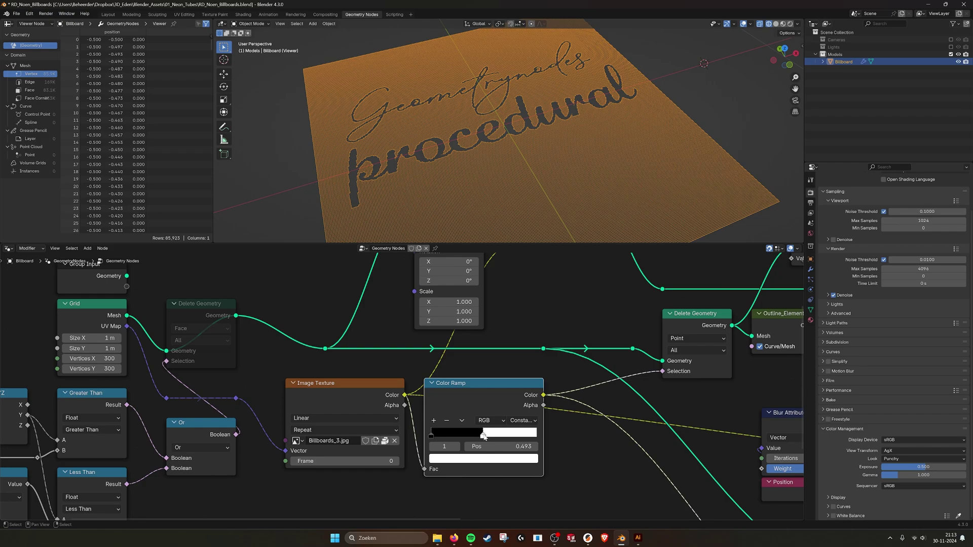
drag(484, 438, 487, 439)
drag(486, 435, 446, 438)
Set the position of the Color Ramp's white stop to 0.2.
click(507, 448)
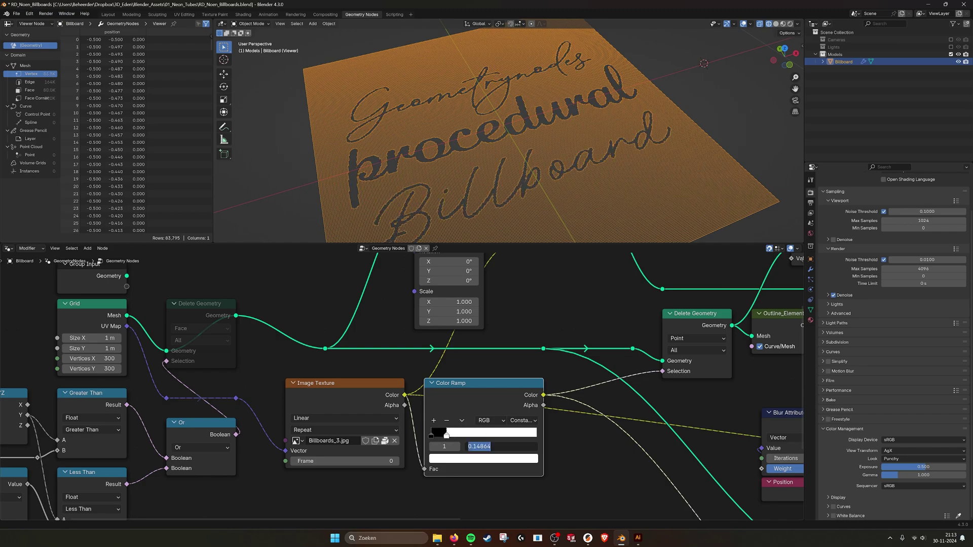
key(BackSpace)
text(0.2)
key(Return)
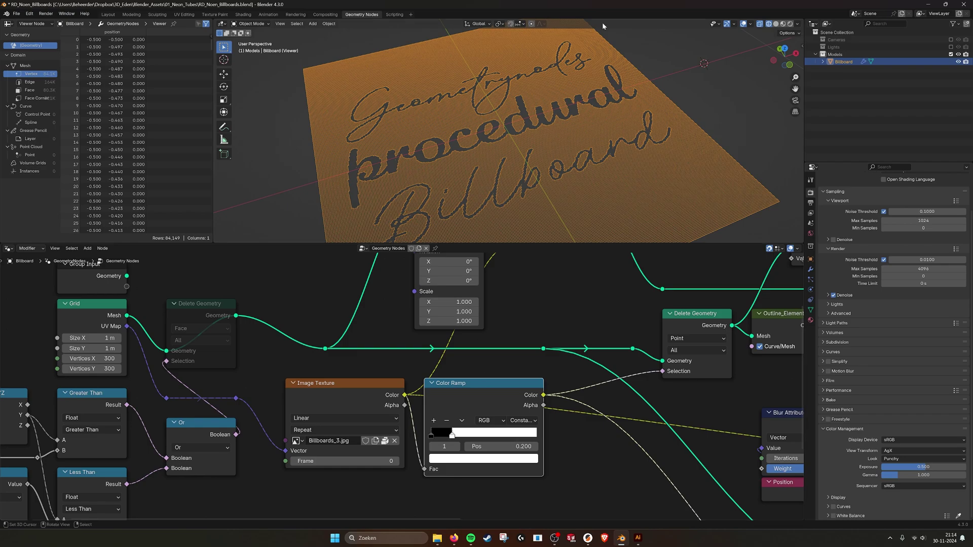
Try the Face domain on the Delete Geometry node driven by the Color Ramp, and return it to Point.
middle_drag(540, 359, 433, 352)
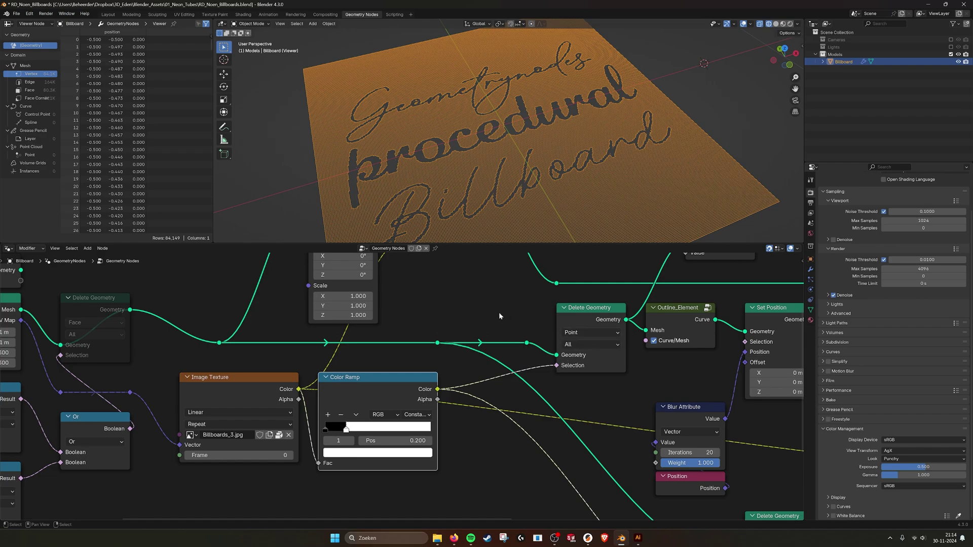
middle_drag(493, 316, 403, 309)
click(489, 325)
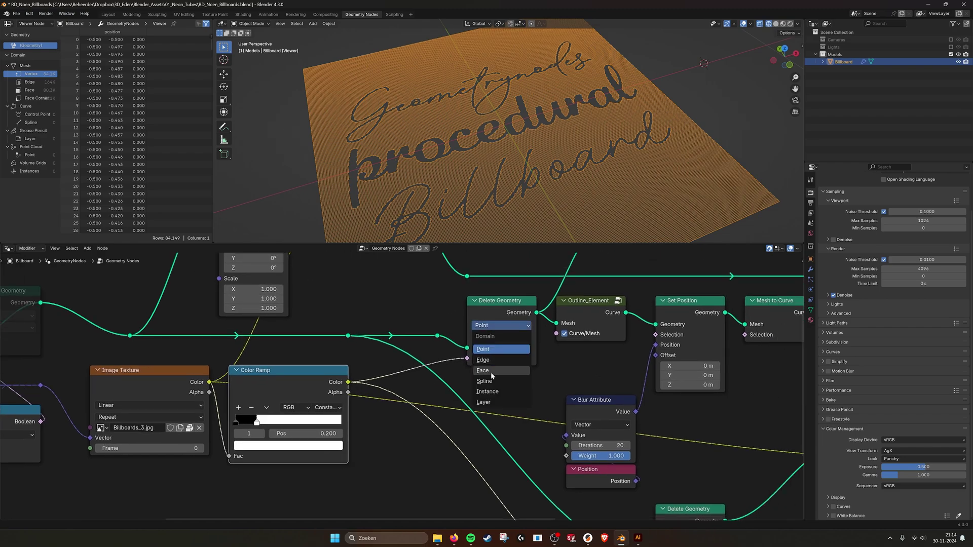
click(490, 371)
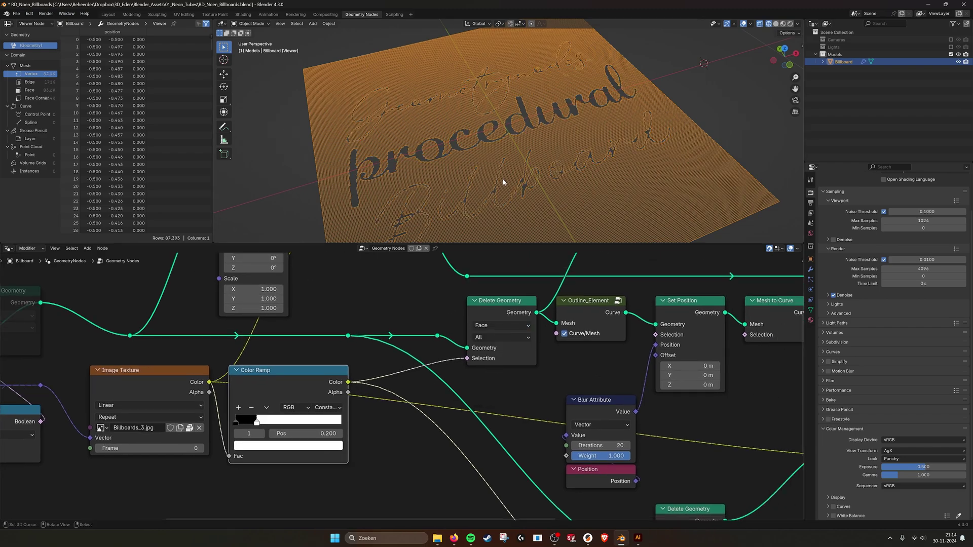
click(505, 327)
click(498, 350)
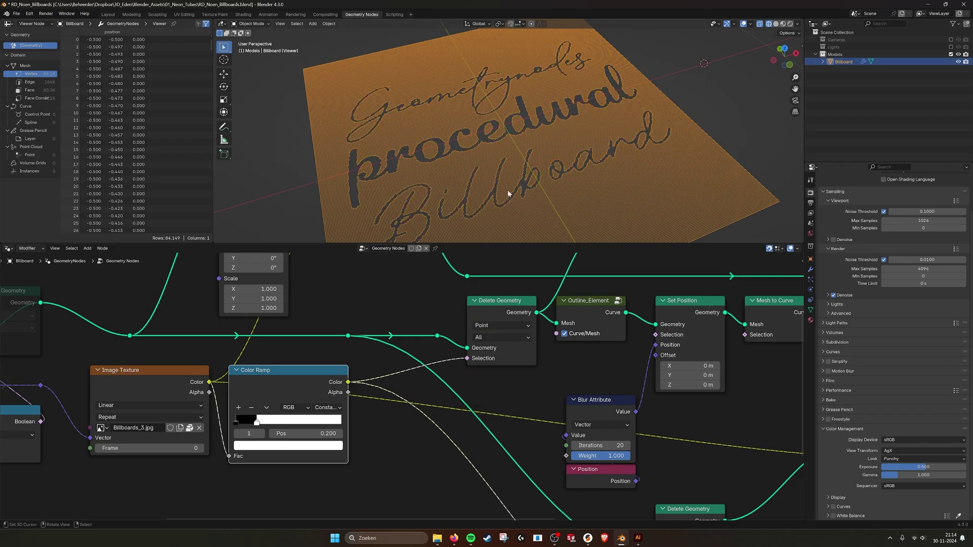
Move the Viewer node above Set Position, feed it from Outline_Element's Curve output and examine the letter outlines up close.
middle_drag(601, 296, 460, 374)
scroll(448, 328, down, 1)
drag(488, 296, 564, 297)
ctrl+shift+click(458, 381)
scroll(613, 171, down, 4)
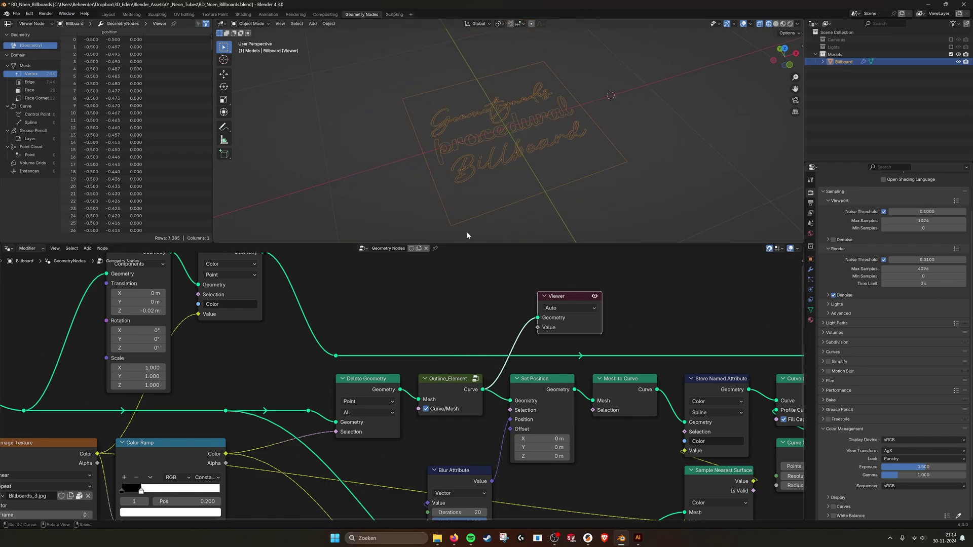
scroll(529, 161, up, 6)
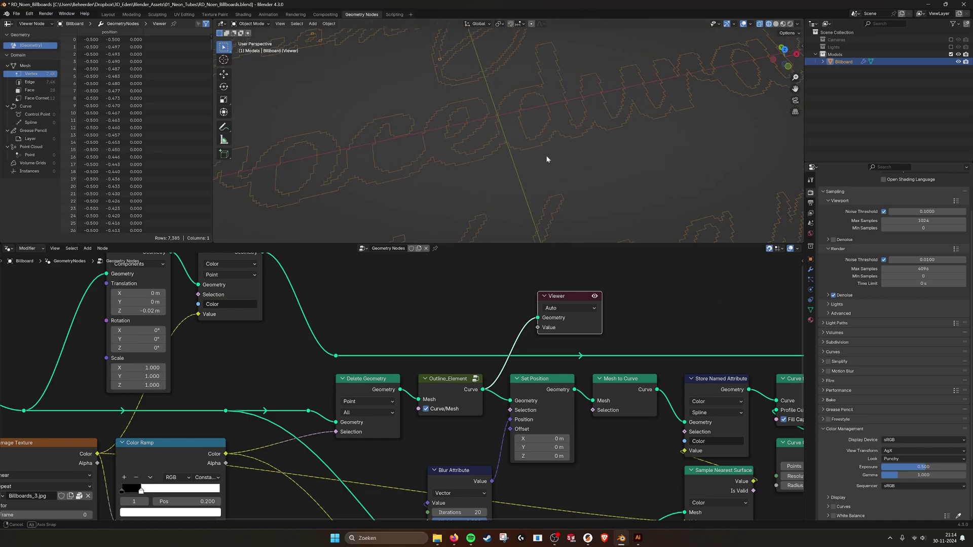
scroll(446, 134, down, 4)
scroll(494, 145, up, 8)
shift+middle_drag(452, 159, 563, 159)
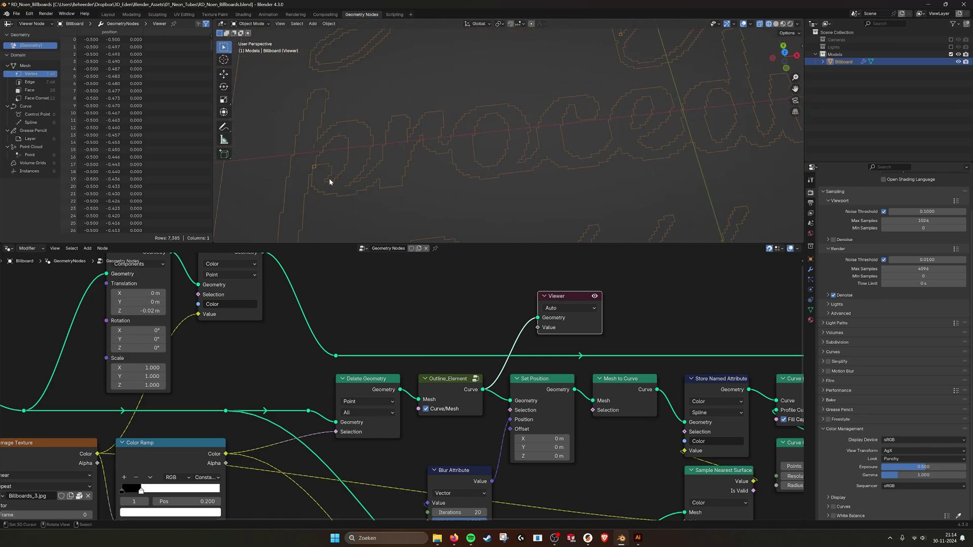
scroll(408, 210, down, 1)
Open the Outline_Element group, examine its Edge Neighbors, Greater Than, Mesh to Curve and Switch nodes, and exit the group.
middle_drag(598, 332, 586, 307)
click(464, 354)
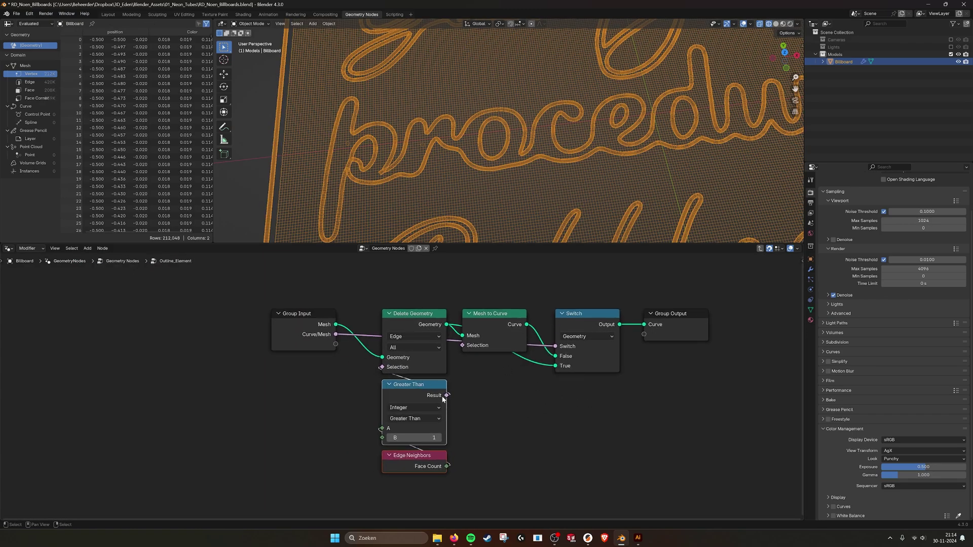
click(421, 461)
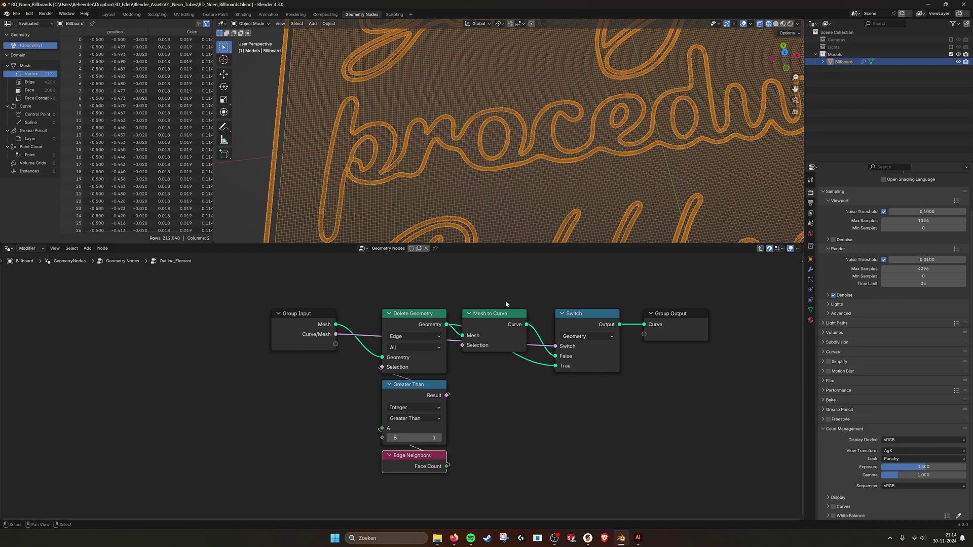
click(502, 321)
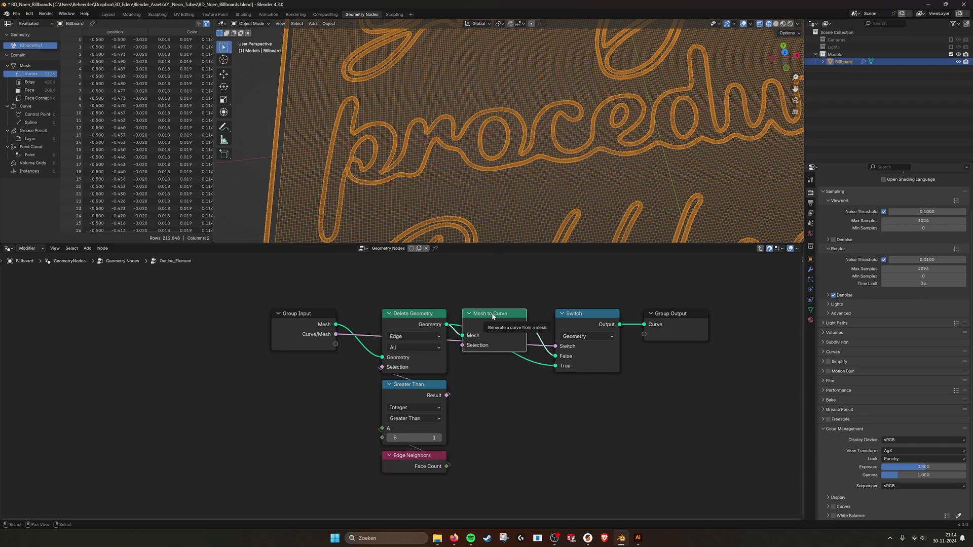
click(590, 318)
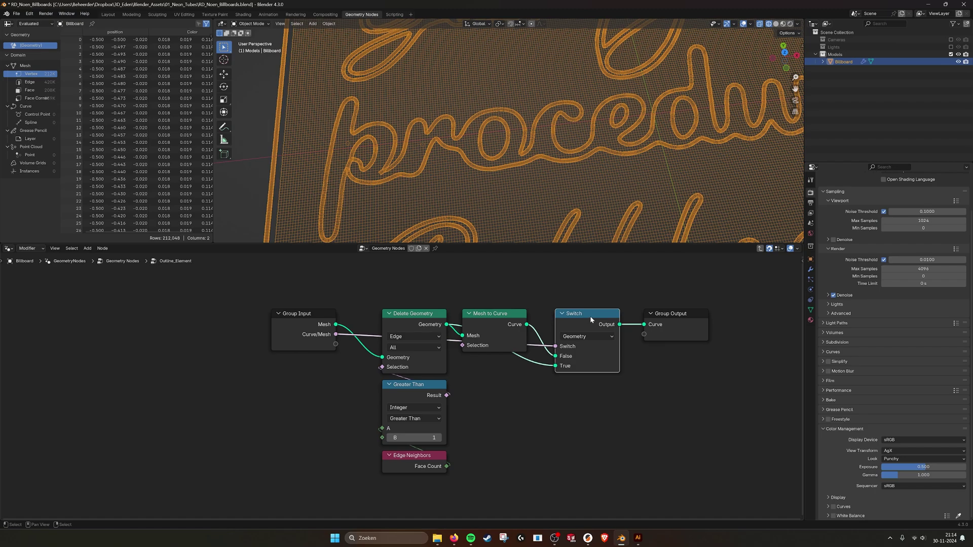
click(760, 249)
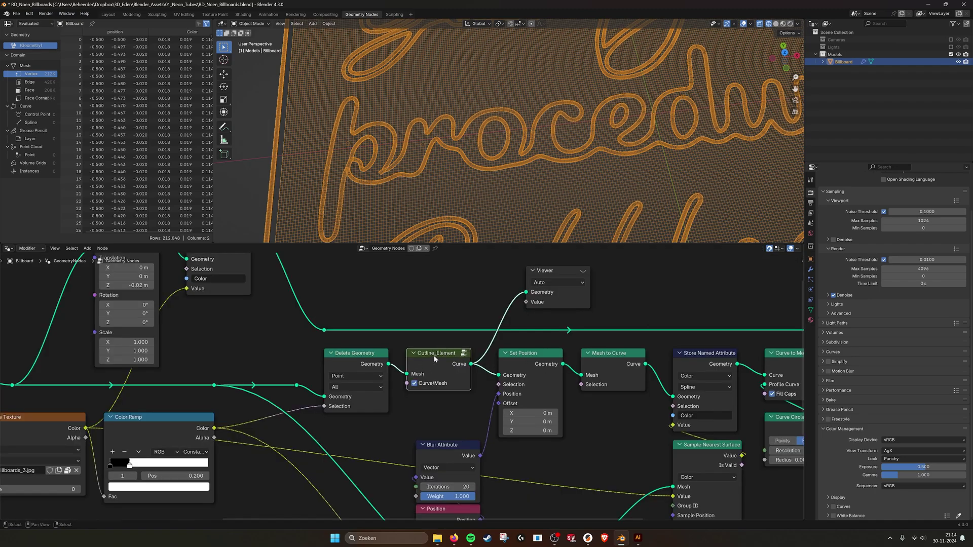
Reactivate the Viewer node and place it above the Set Position node.
middle_drag(525, 316, 502, 332)
click(561, 288)
drag(545, 286, 519, 295)
scroll(426, 152, down, 6)
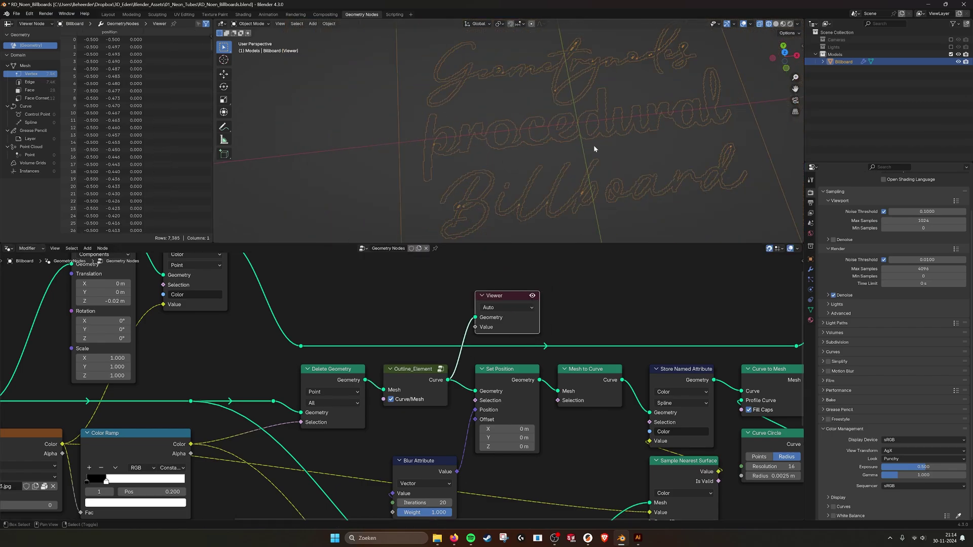
Move the Viewer node above Mesh to Curve and feed it from Set Position's Geometry output.
drag(509, 298, 620, 298)
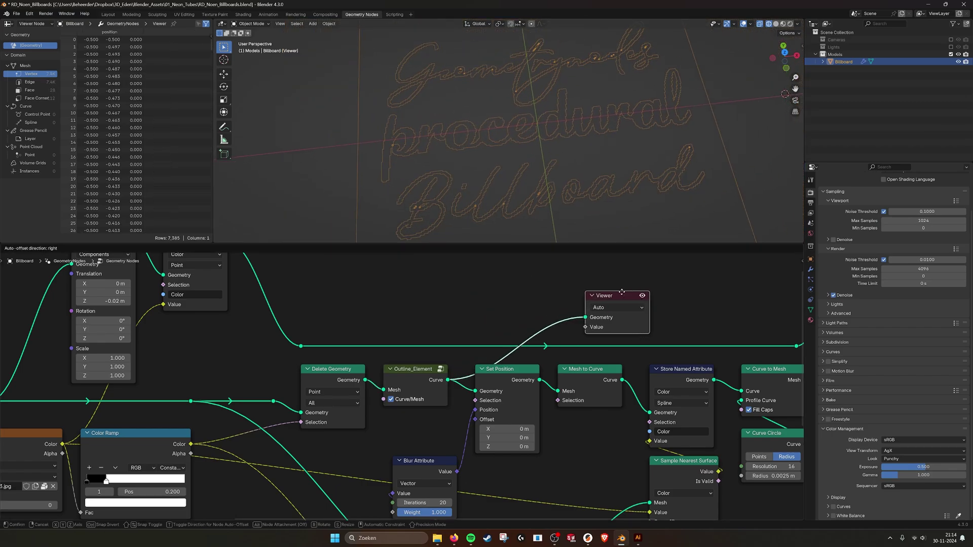
ctrl+shift+click(533, 384)
middle_drag(532, 385, 478, 363)
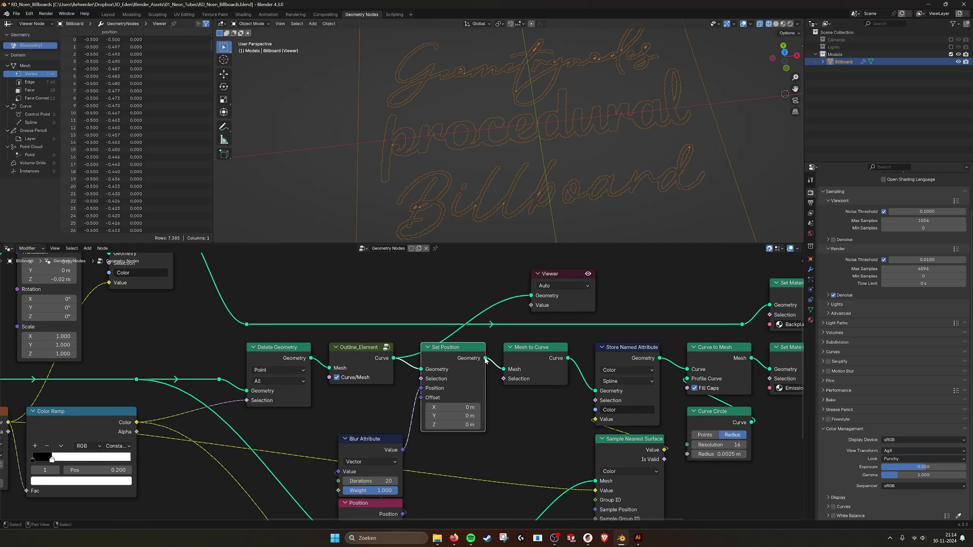
ctrl+shift+click(479, 363)
middle_drag(391, 417, 418, 390)
Examine the Position and Blur Attribute nodes and their effect on the letter outlines up close.
click(420, 459)
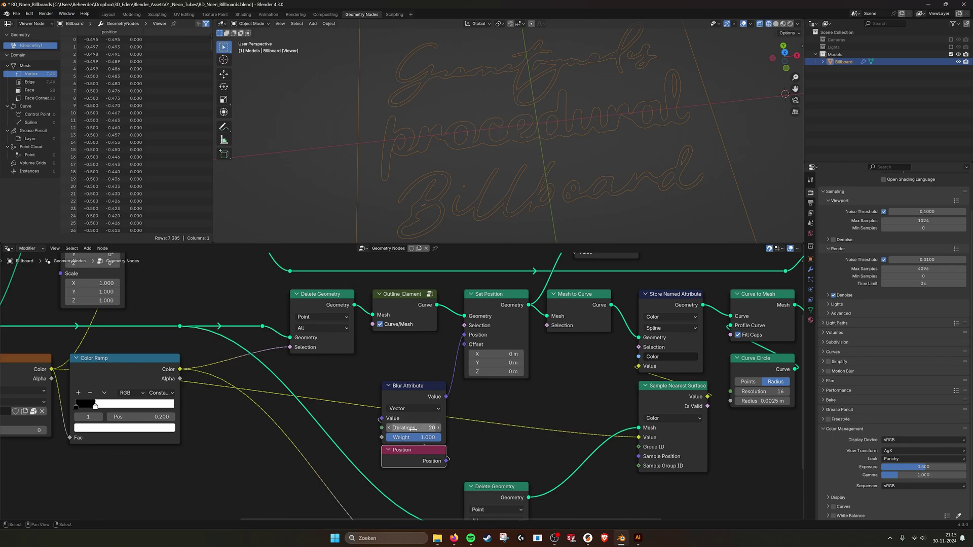
scroll(507, 194, up, 5)
scroll(510, 190, up, 3)
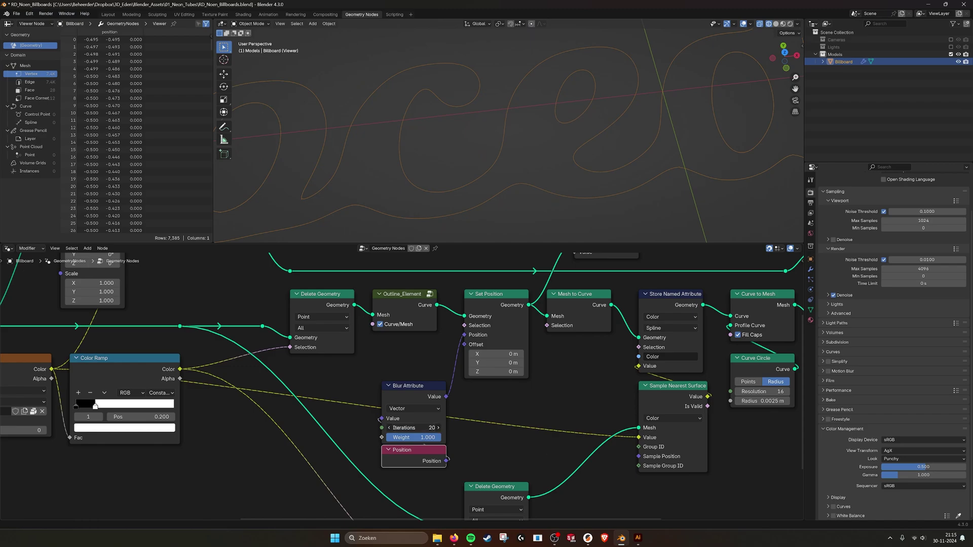
mouse_move(416, 427)
mouse_down()
mouse_move(402, 428)
mouse_move(458, 428)
mouse_move(423, 427)
mouse_up()
scroll(423, 420, down, 2)
scroll(570, 207, down, 5)
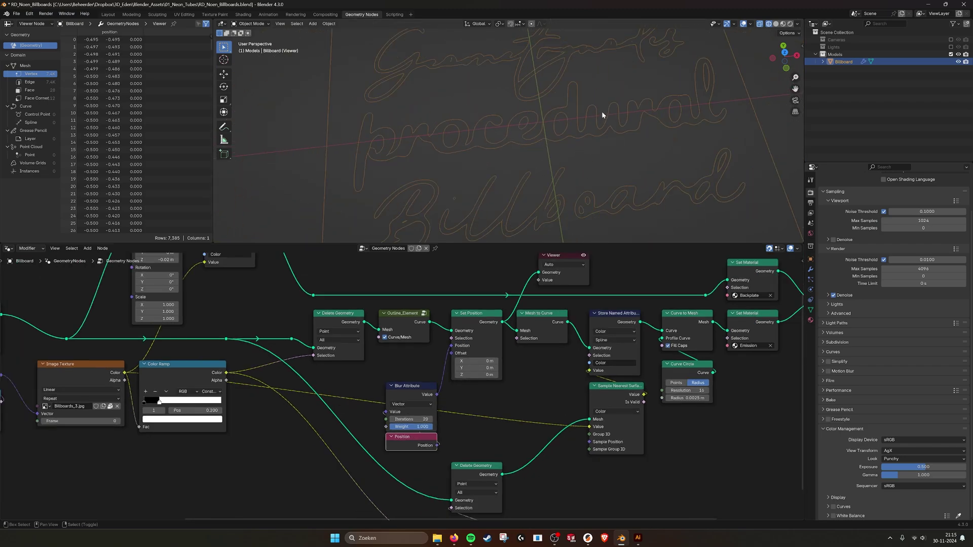
Move the Viewer node above Store Named Attribute, feed it from Mesh to Curve's Curve output and select the Store Named Attribute node.
shift+middle_drag(602, 114, 572, 132)
middle_drag(521, 302, 455, 328)
drag(491, 298, 546, 298)
scroll(507, 335, up, 2)
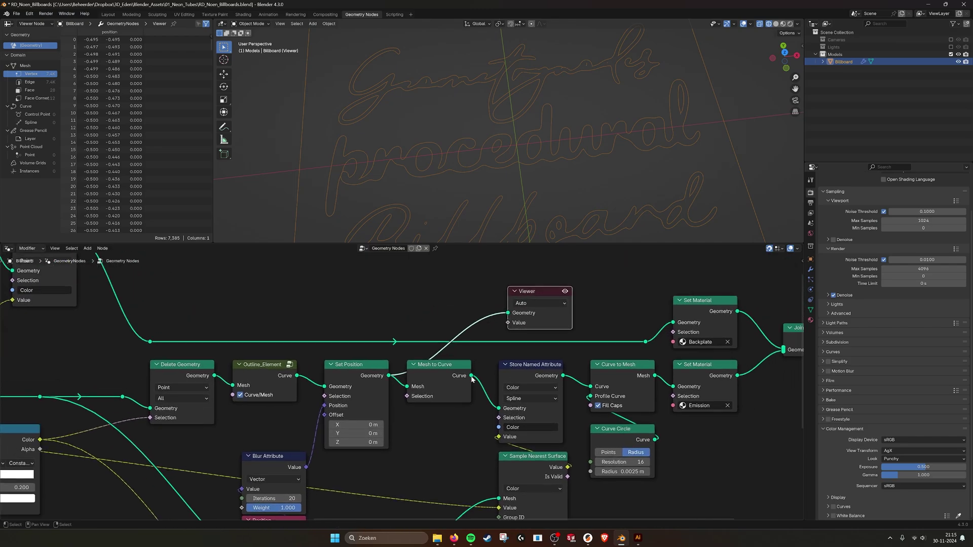
ctrl+shift+click(471, 372)
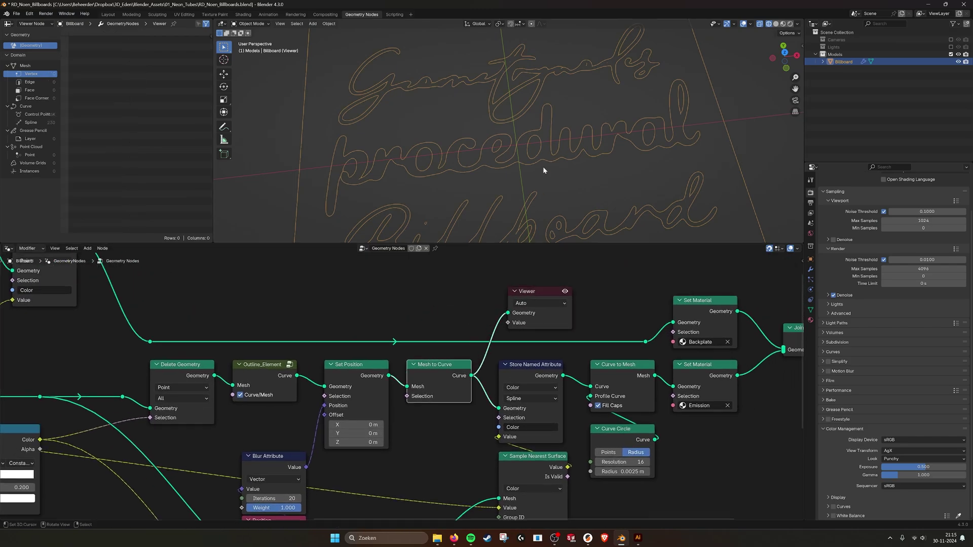
middle_drag(524, 348, 456, 356)
click(464, 383)
mouse_move(475, 395)
middle_down()
mouse_move(466, 383)
mouse_move(474, 391)
middle_up()
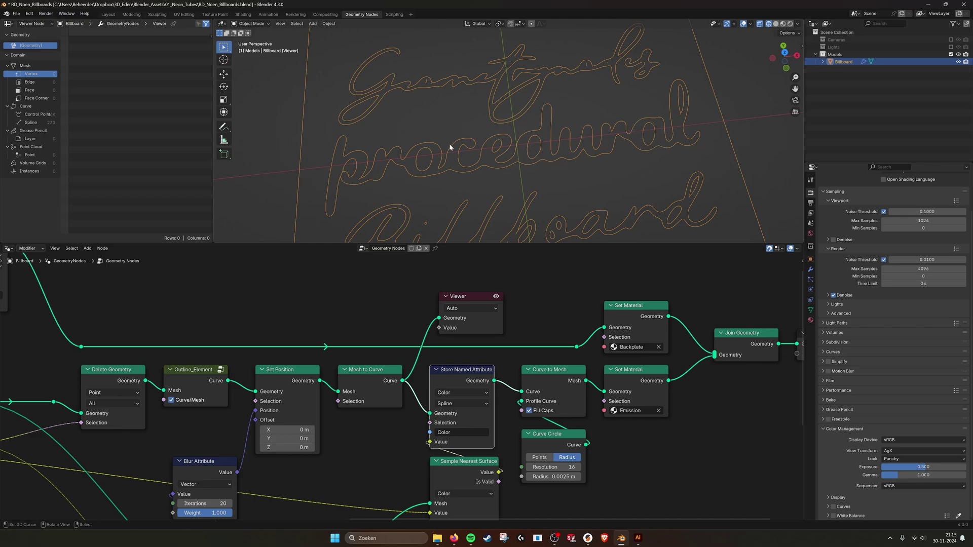
Link Store Named Attribute's Geometry output to the Viewer, deactivate the Viewer and switch the viewport to Material Preview shading.
middle_drag(475, 303, 491, 299)
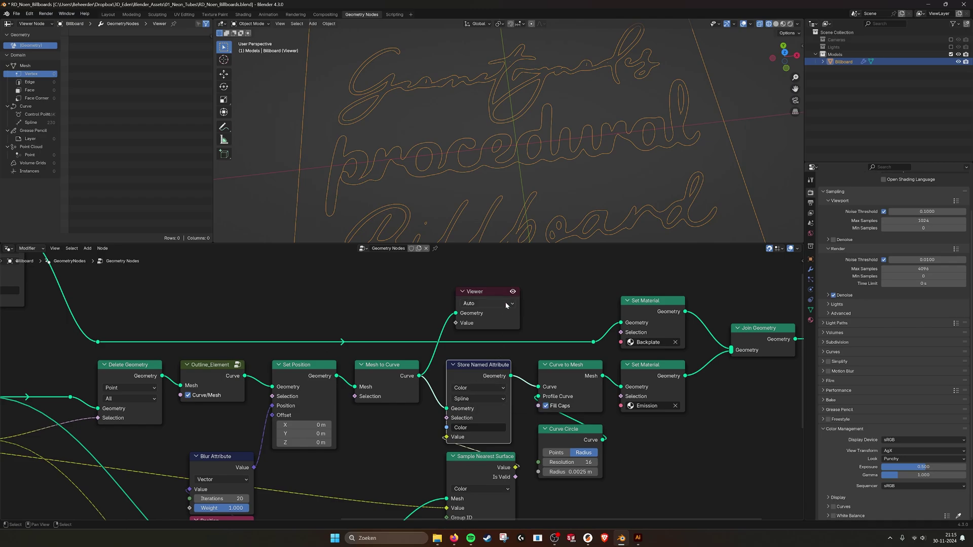
ctrl+shift+click(514, 376)
click(513, 291)
click(783, 24)
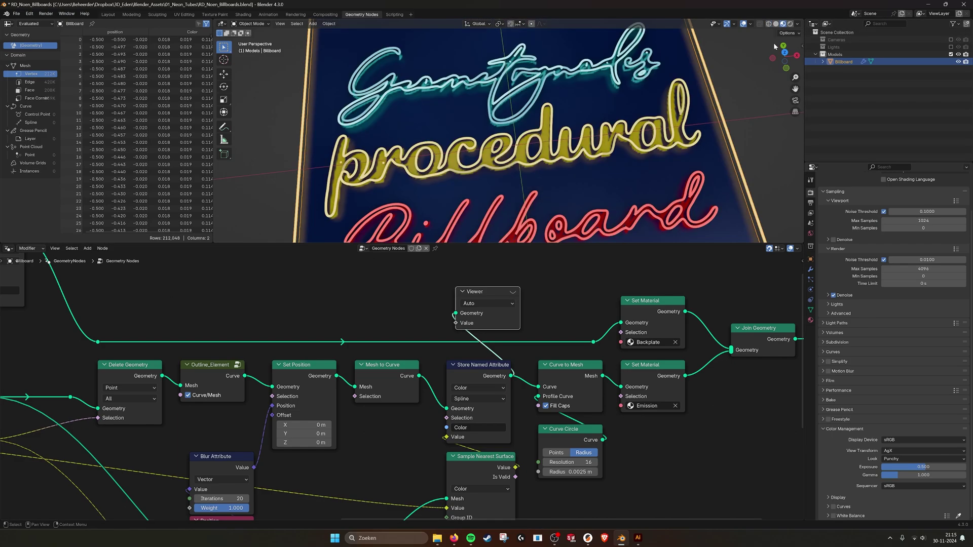
click(761, 71)
middle_drag(728, 165, 719, 160)
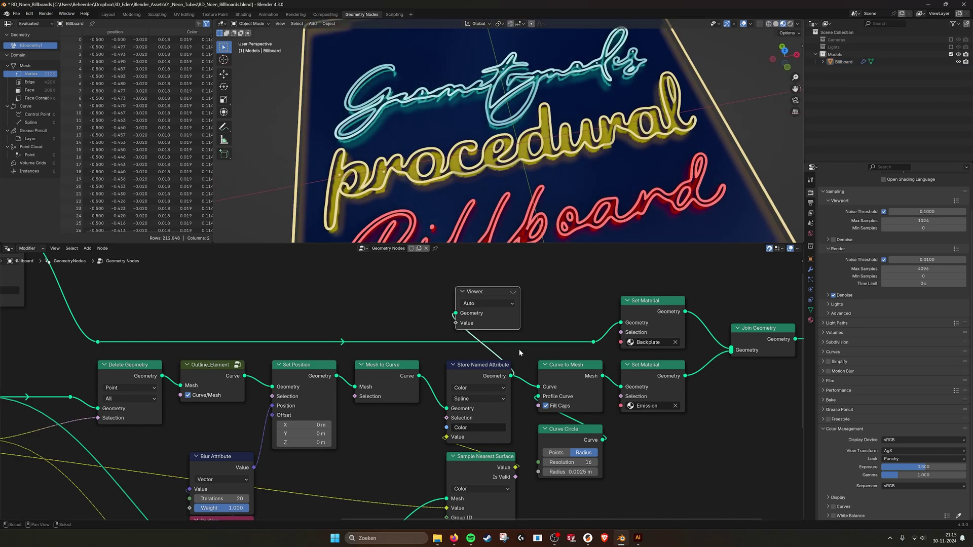
Try the Point domain on the Store Named Attribute node before Curve to Mesh and examine the tube colors up close.
click(478, 388)
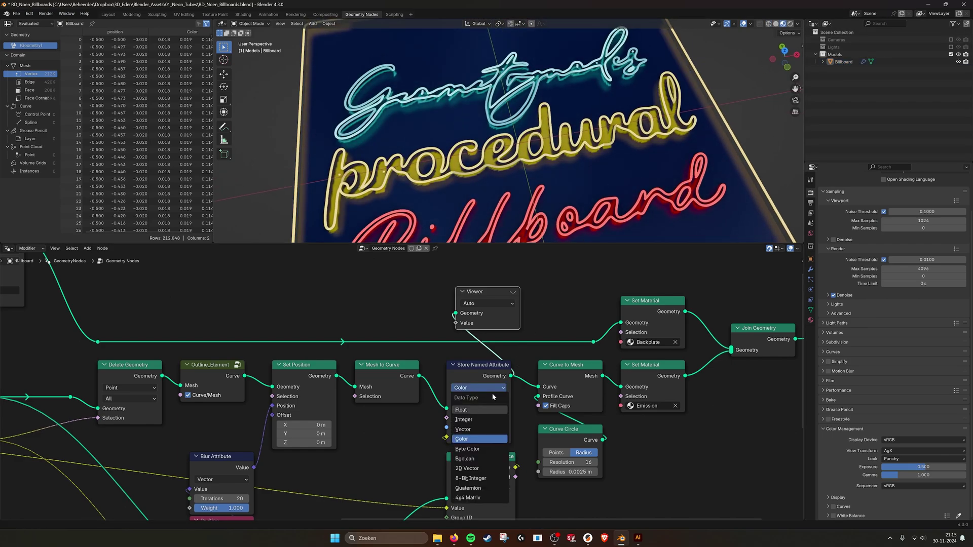
click(478, 399)
click(476, 426)
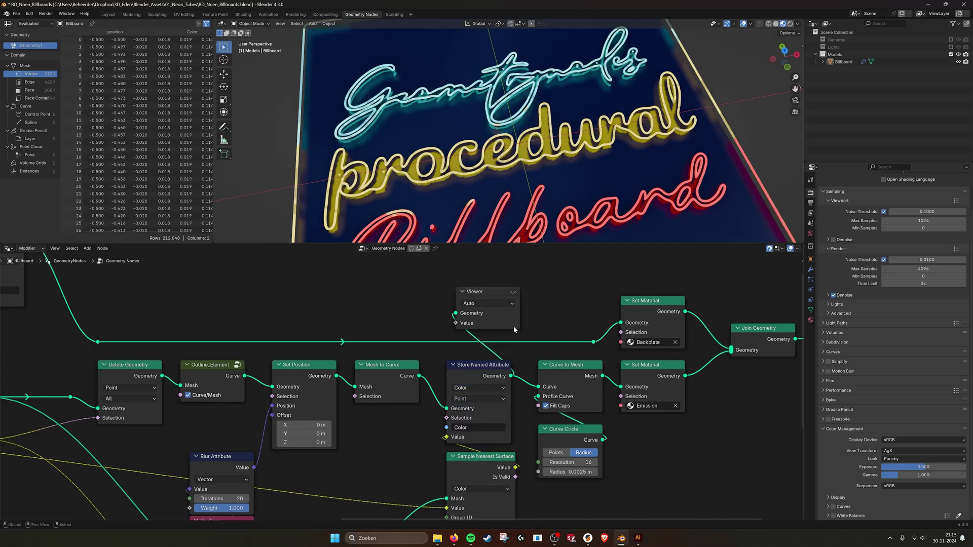
scroll(582, 193, down, 3)
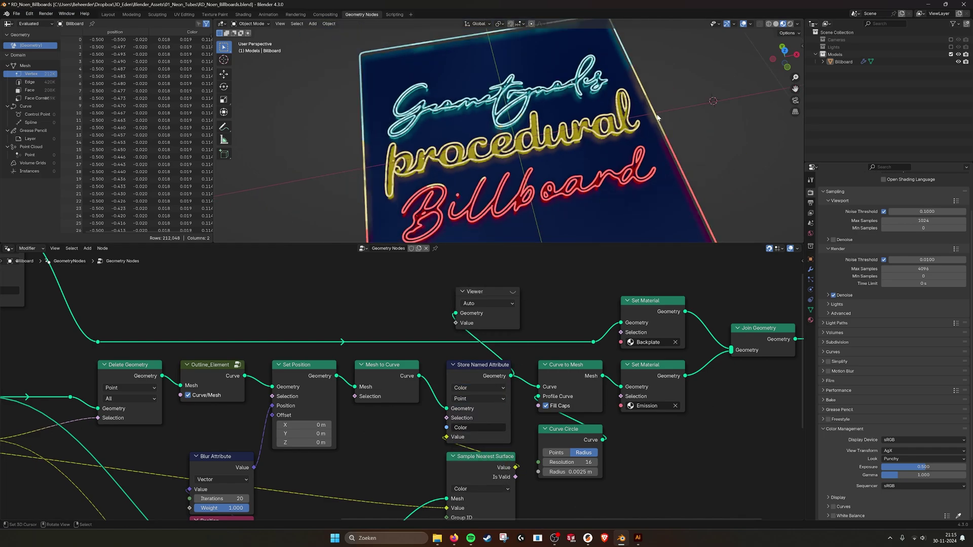
scroll(522, 114, up, 8)
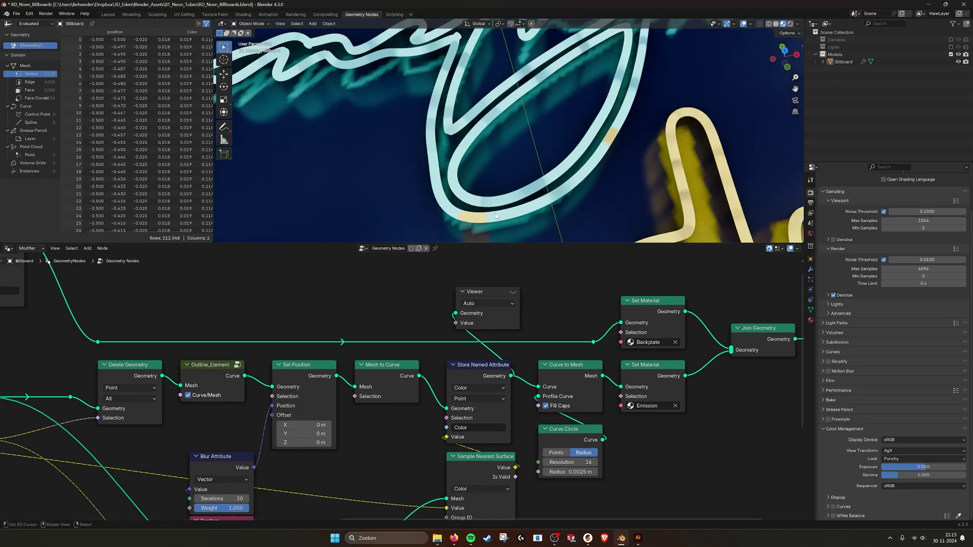
scroll(597, 156, down, 4)
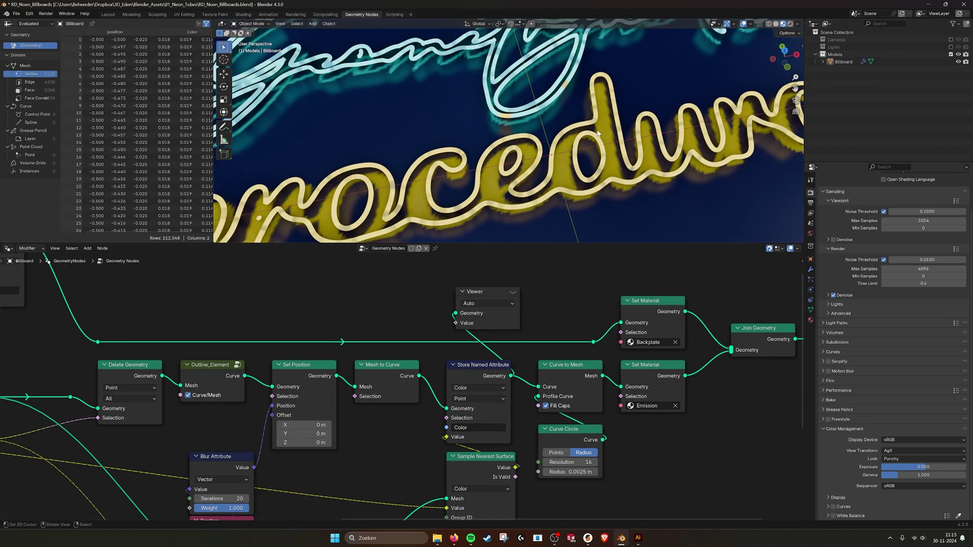
scroll(446, 434, down, 1)
Mute the Delete Geometry node feeding Sample Nearest Surface and inspect the tube colors on the top word.
middle_drag(342, 475, 446, 334)
click(416, 406)
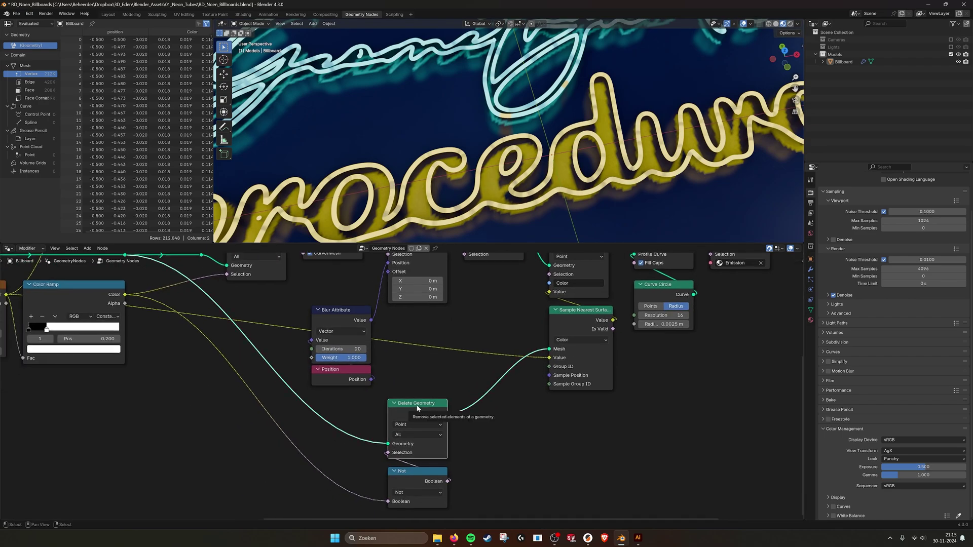
key(m)
shift+middle_drag(613, 65, 604, 160)
scroll(562, 126, up, 2)
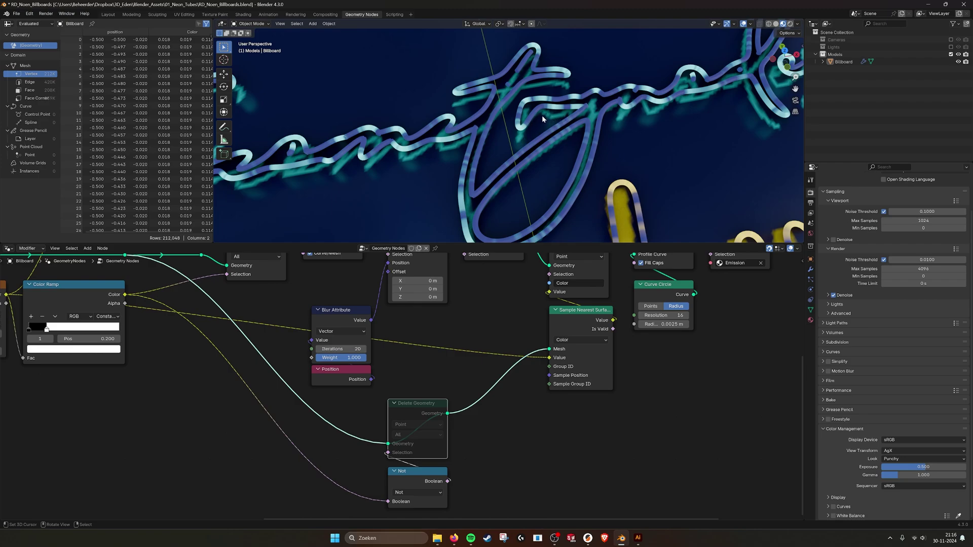
Return the Store Named Attribute node's domain to Spline, keeping the Color data type.
middle_drag(559, 294, 471, 356)
click(491, 308)
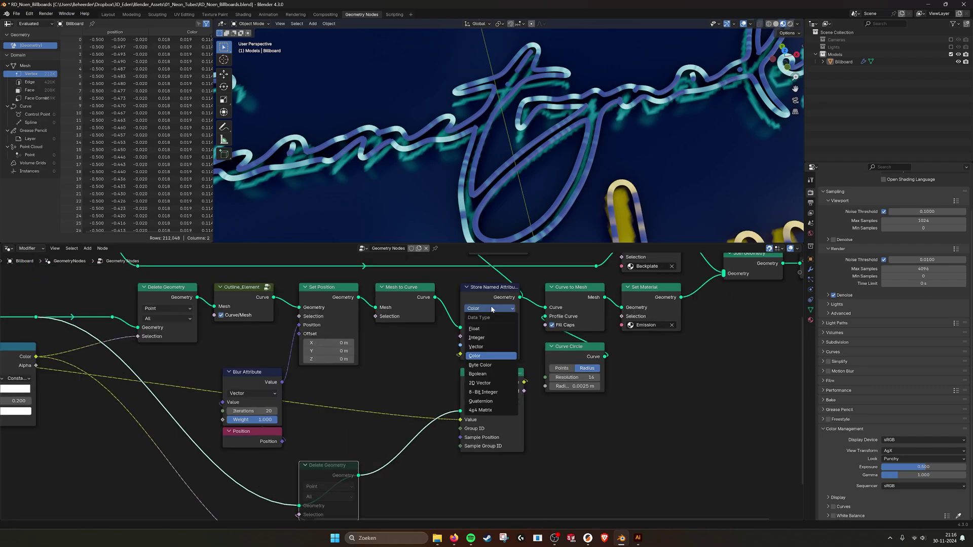
click(490, 310)
click(489, 319)
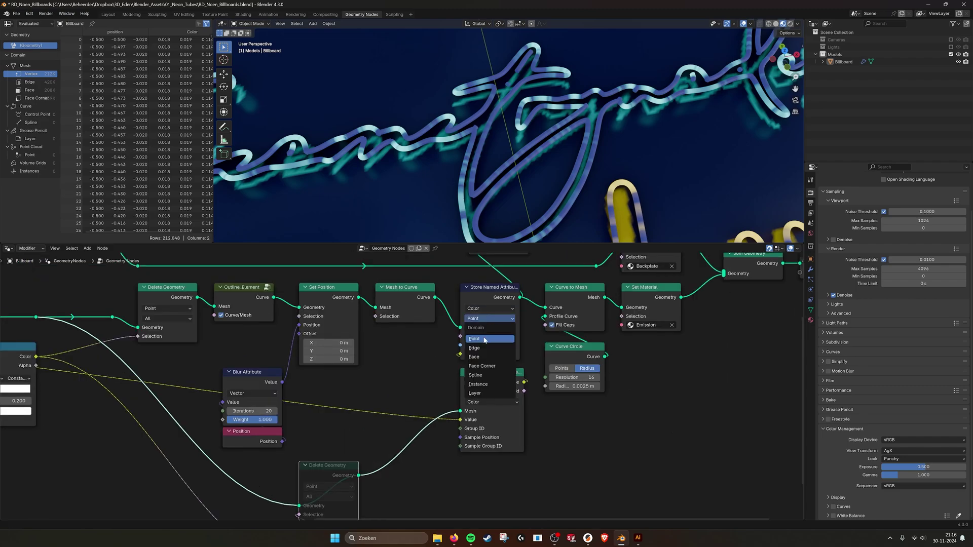
click(475, 374)
middle_drag(414, 397, 468, 368)
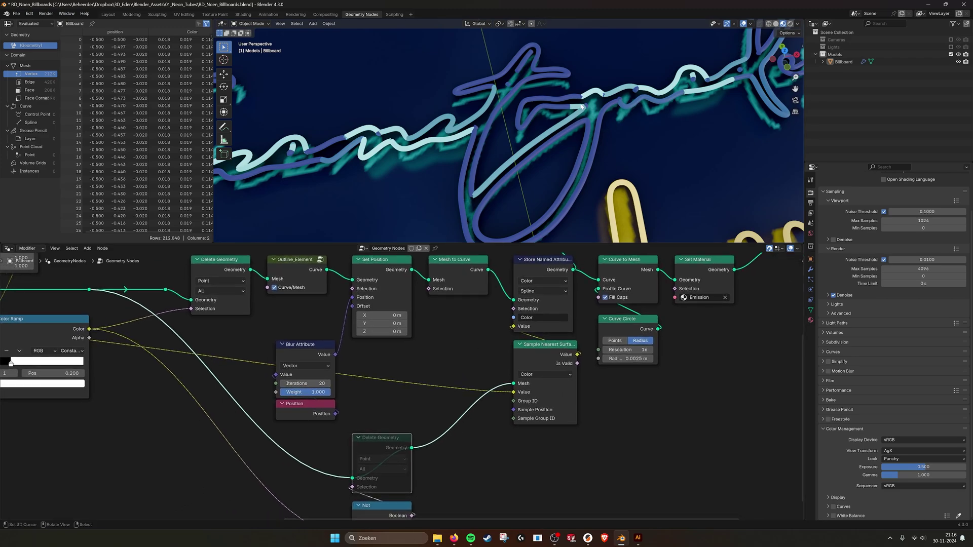
Examine the muted Delete Geometry node, the Sample Nearest Surface node and the node chain leading into them.
middle_drag(412, 431, 455, 386)
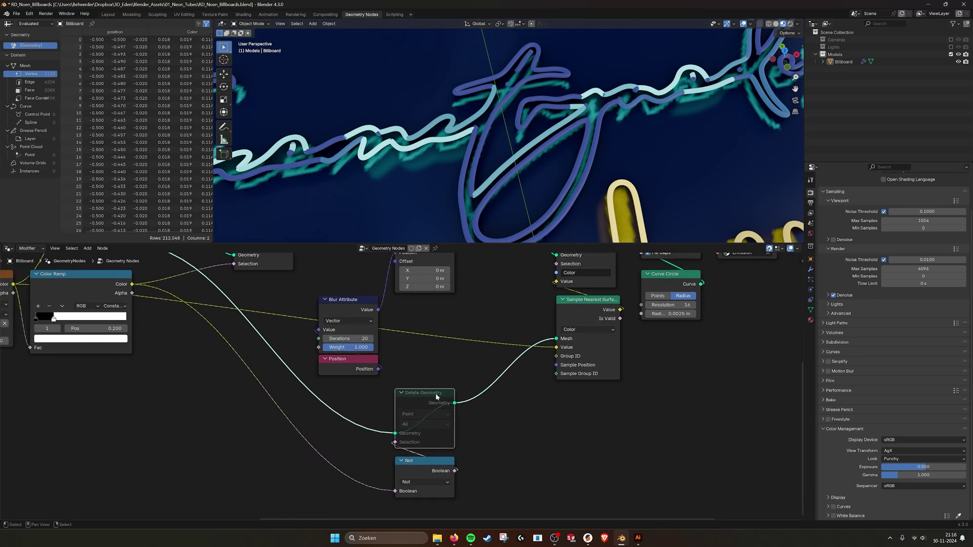
scroll(467, 367, down, 2)
middle_drag(458, 326, 459, 343)
click(521, 349)
scroll(563, 347, up, 2)
middle_drag(577, 342, 552, 355)
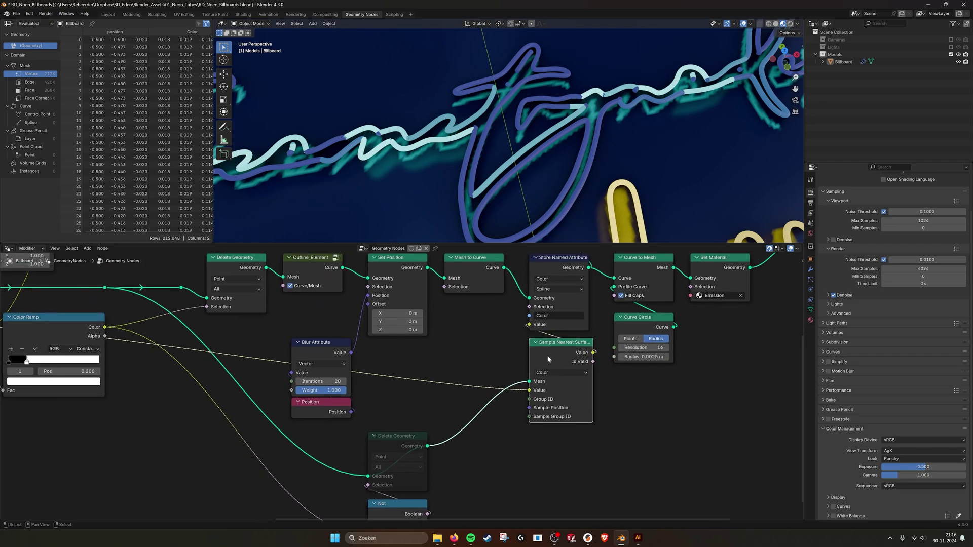
scroll(563, 346, down, 5)
middle_drag(556, 346, 642, 363)
scroll(291, 351, down, 1)
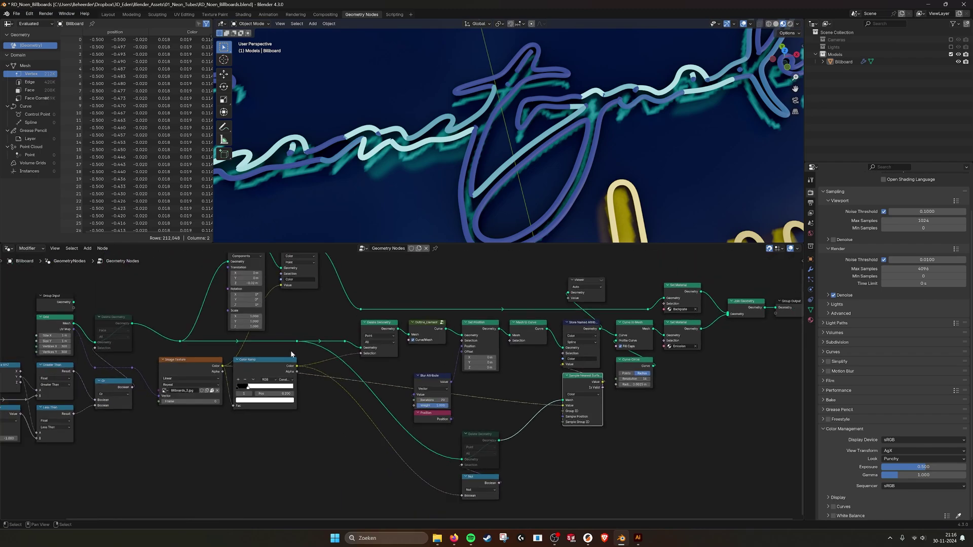
Trace the mesh and Image Texture color links that feed the Sample Nearest Surface node.
click(297, 343)
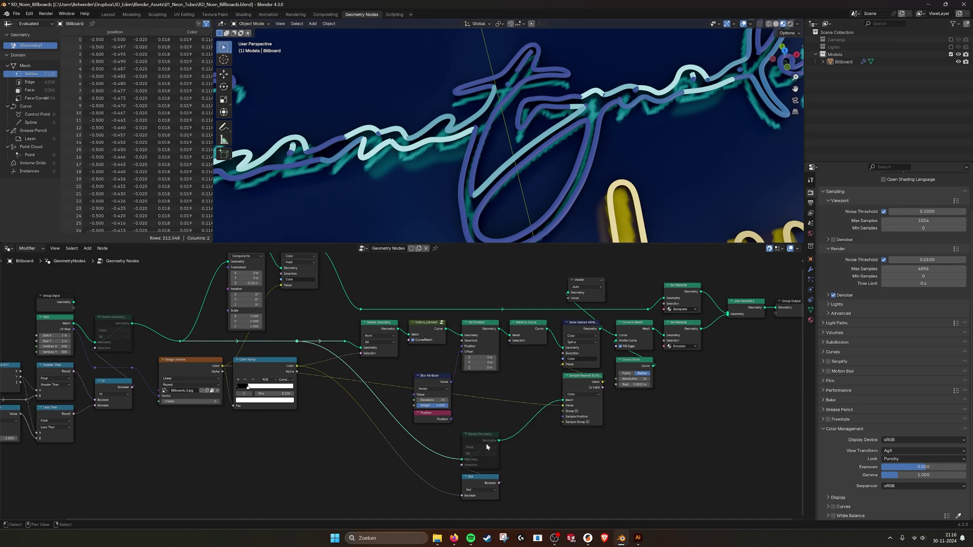
click(573, 392)
middle_drag(584, 380, 553, 376)
scroll(553, 376, up, 1)
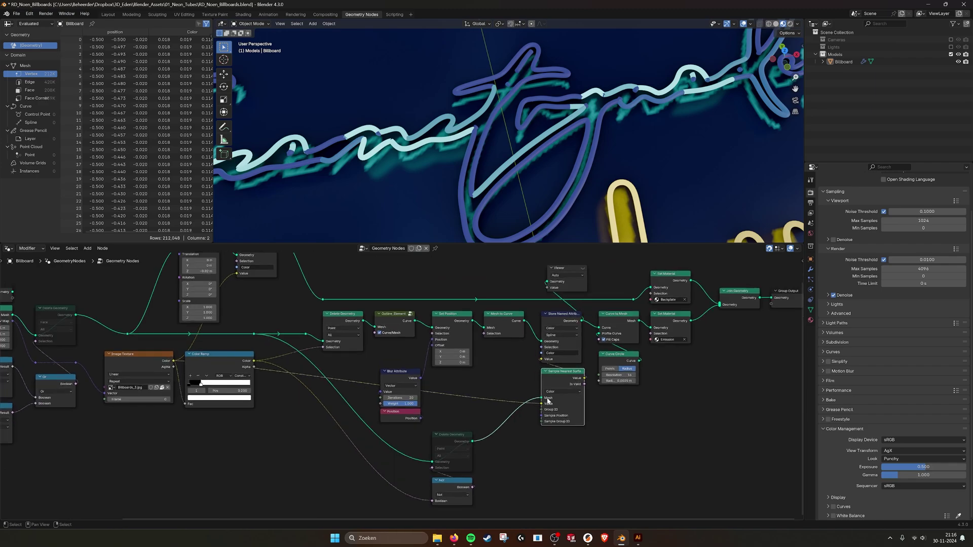
click(532, 407)
click(148, 358)
mouse_move(555, 445)
middle_down()
mouse_move(545, 434)
mouse_move(563, 445)
mouse_move(552, 440)
middle_up()
scroll(543, 434, down, 1)
scroll(532, 415, up, 1)
scroll(545, 431, down, 1)
Cut the link from the Emission Set Material node to Join Geometry and examine the backplate lettering up close.
middle_drag(634, 321, 477, 348)
scroll(489, 351, up, 1)
ctrl+right_drag(544, 357, 552, 374)
scroll(595, 144, down, 5)
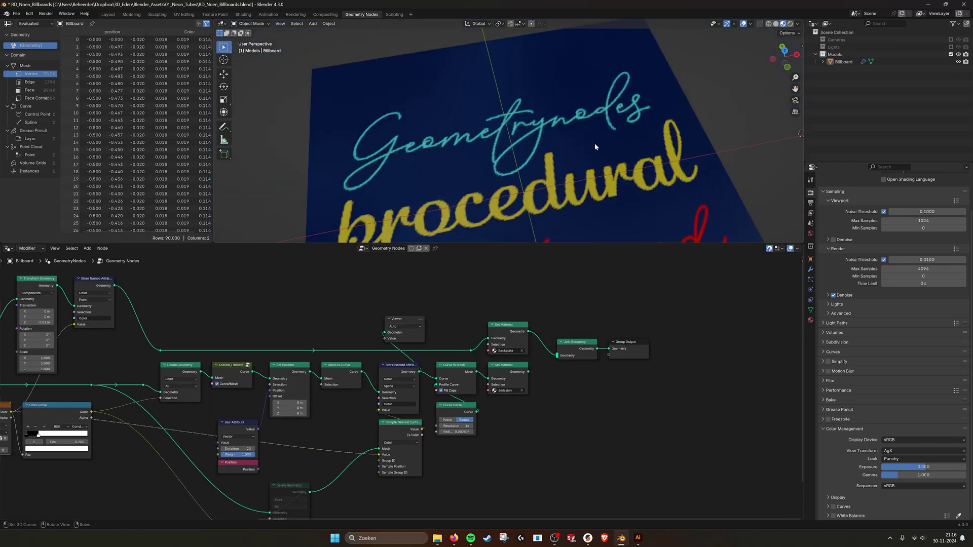
scroll(516, 169, down, 2)
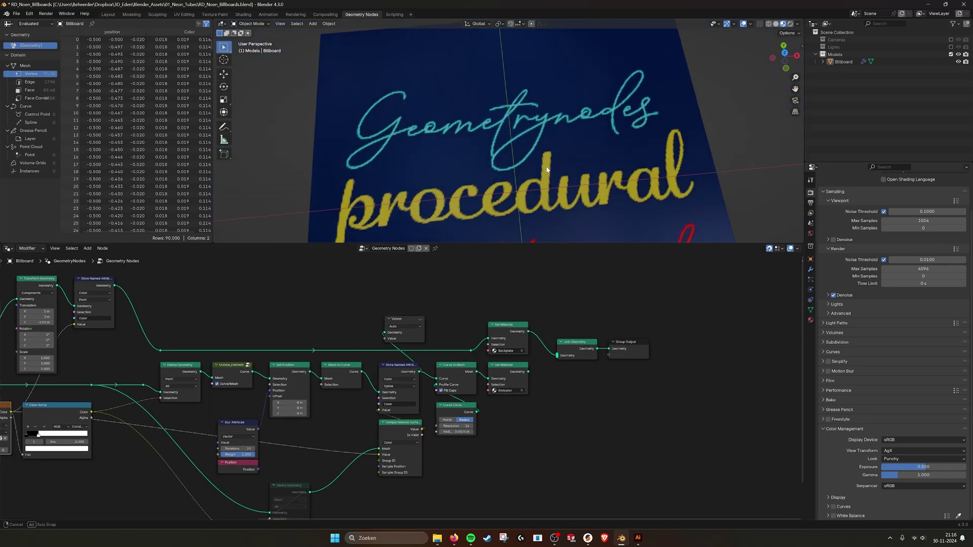
scroll(528, 156, up, 7)
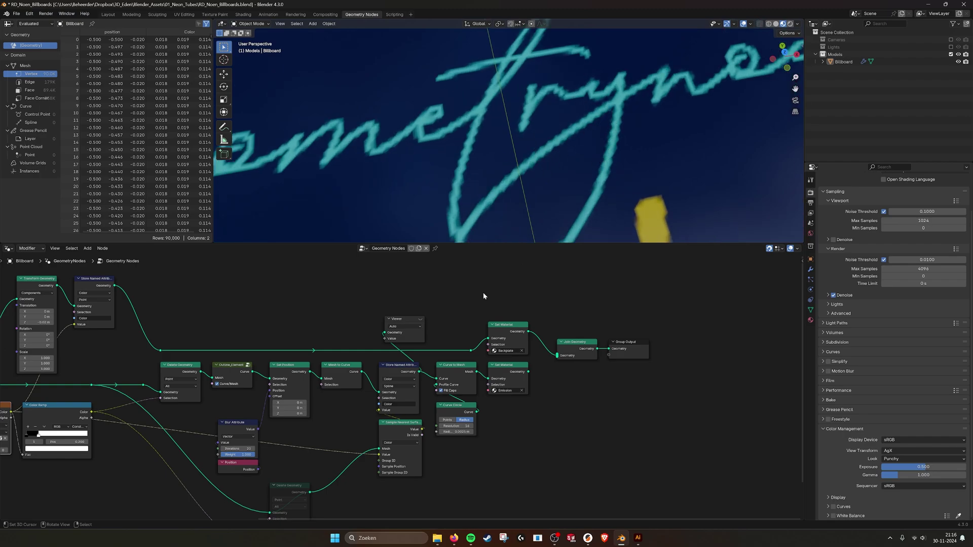
middle_drag(458, 327, 546, 284)
scroll(568, 170, up, 3)
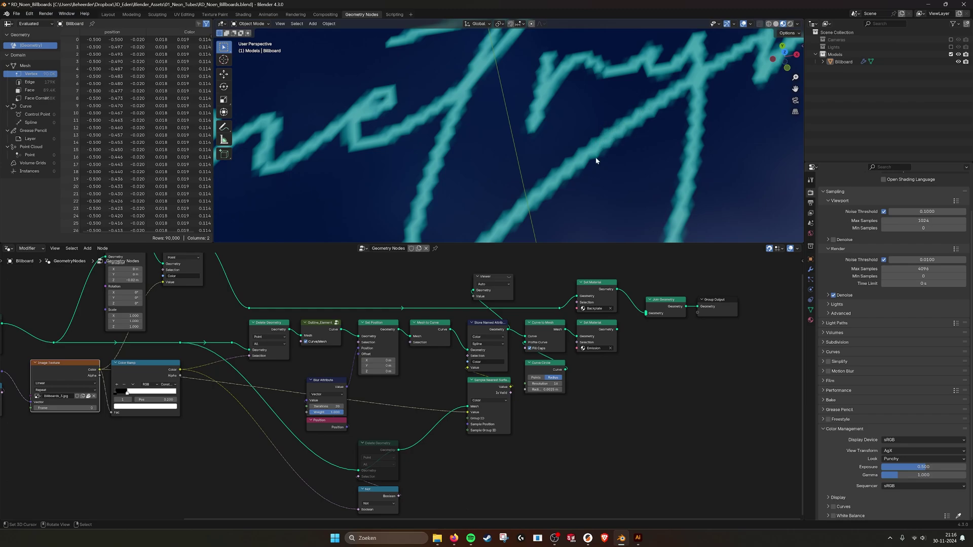
scroll(596, 157, down, 2)
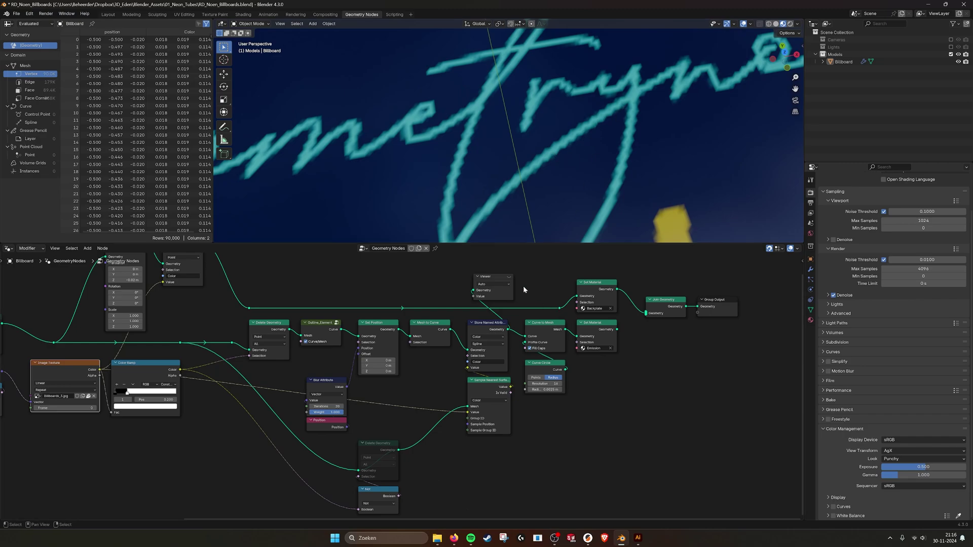
Reconnect the Emission Set Material node to Join Geometry and examine the neon tubes over the lettering.
drag(616, 330, 646, 313)
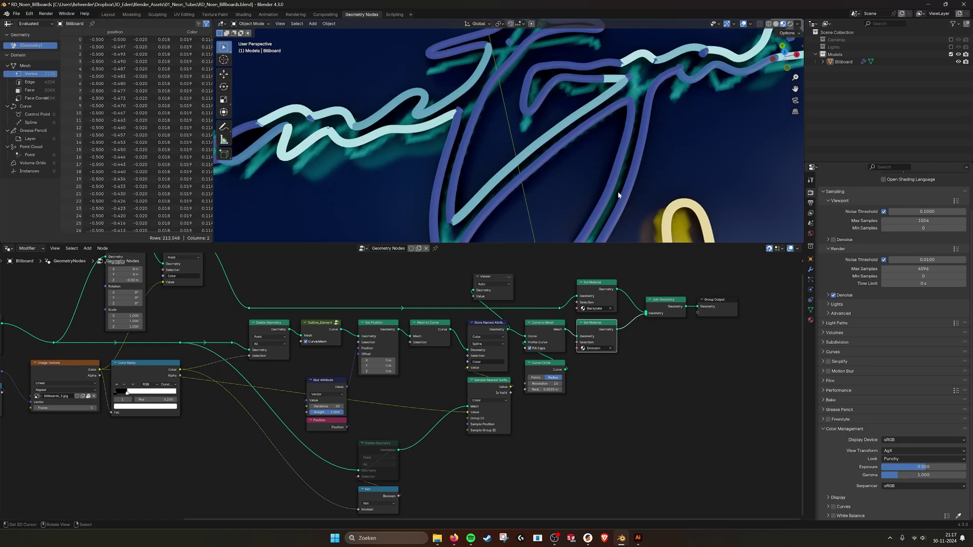
scroll(617, 193, down, 5)
scroll(561, 191, up, 4)
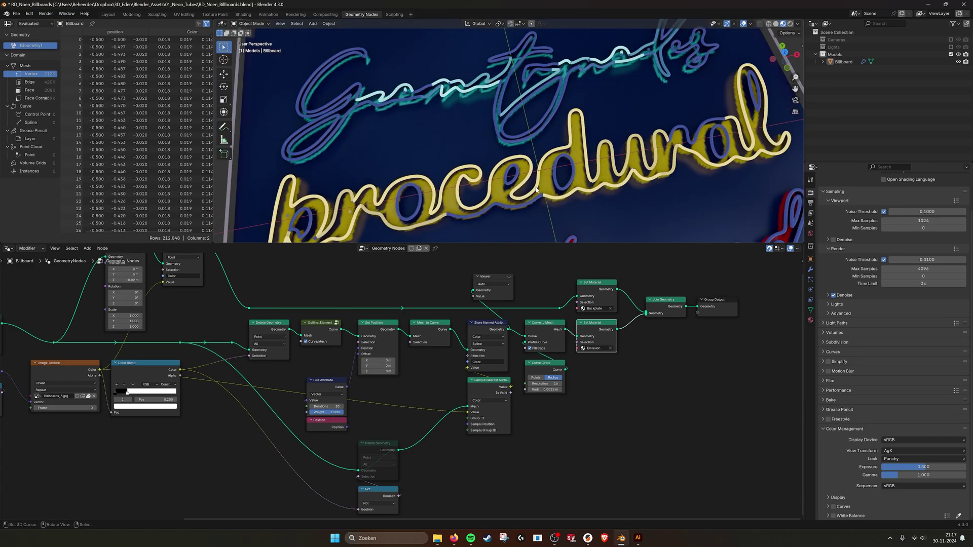
Follow the links from the muted Delete Geometry and Not nodes back to the Color Ramp and select it.
middle_drag(431, 458, 551, 378)
scroll(552, 378, up, 5)
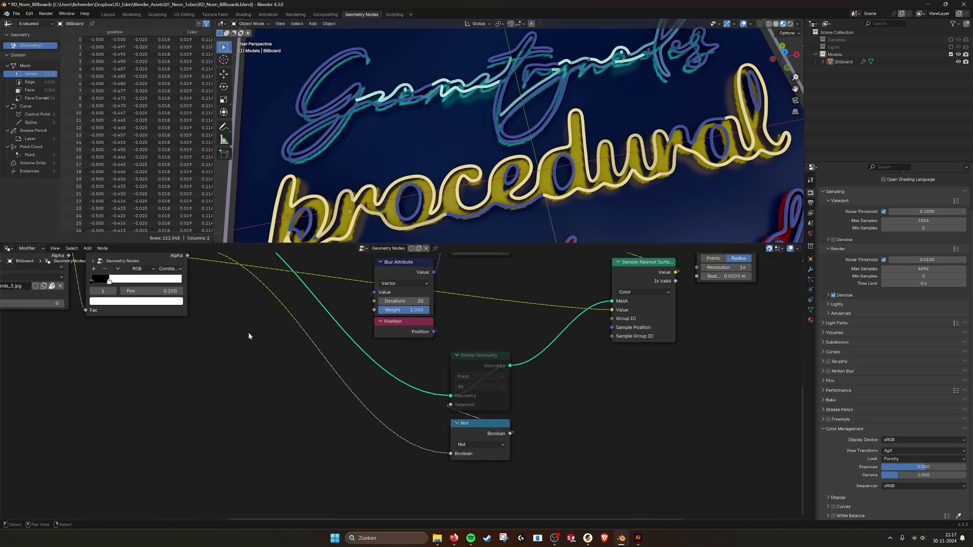
middle_drag(248, 332, 395, 381)
scroll(395, 377, down, 2)
click(331, 301)
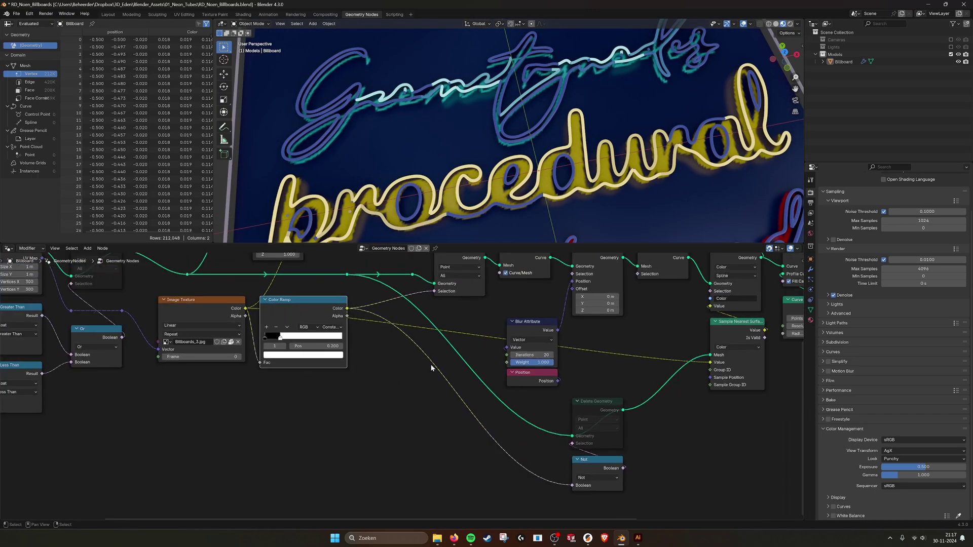
Unmute the Delete Geometry node feeding the Sample Nearest Surface mesh and examine the neon tube colors on the lettering.
click(585, 459)
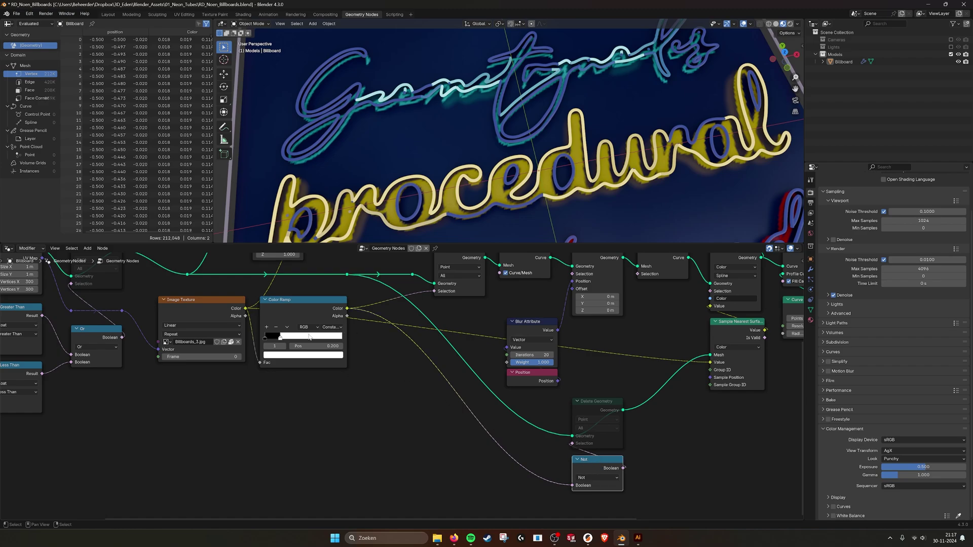
click(305, 303)
middle_drag(542, 382, 445, 379)
click(492, 398)
key(m)
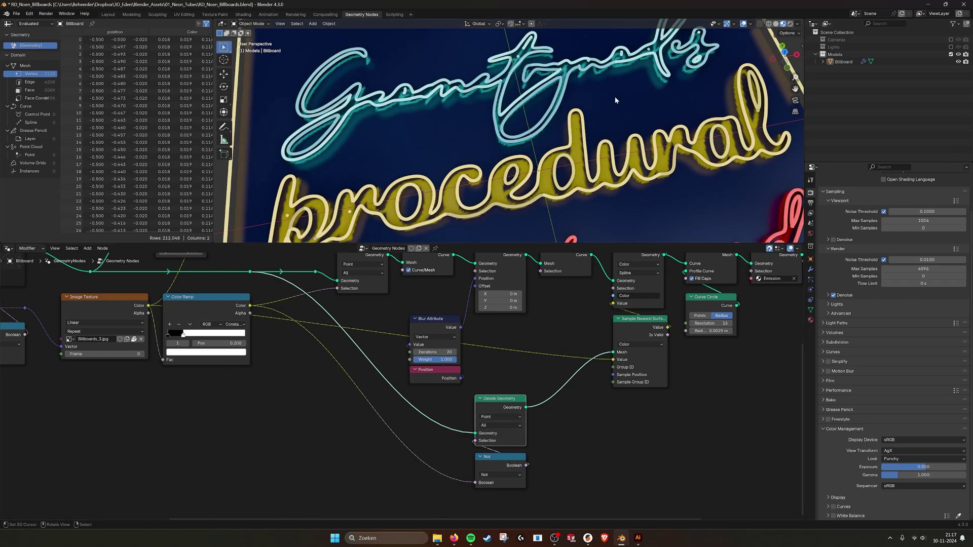
middle_drag(627, 335, 508, 386)
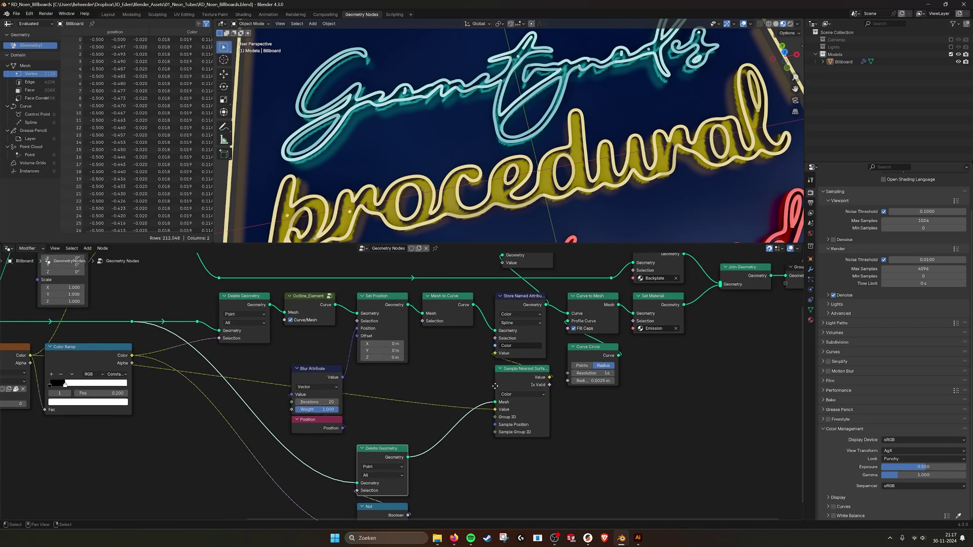
scroll(513, 118, down, 5)
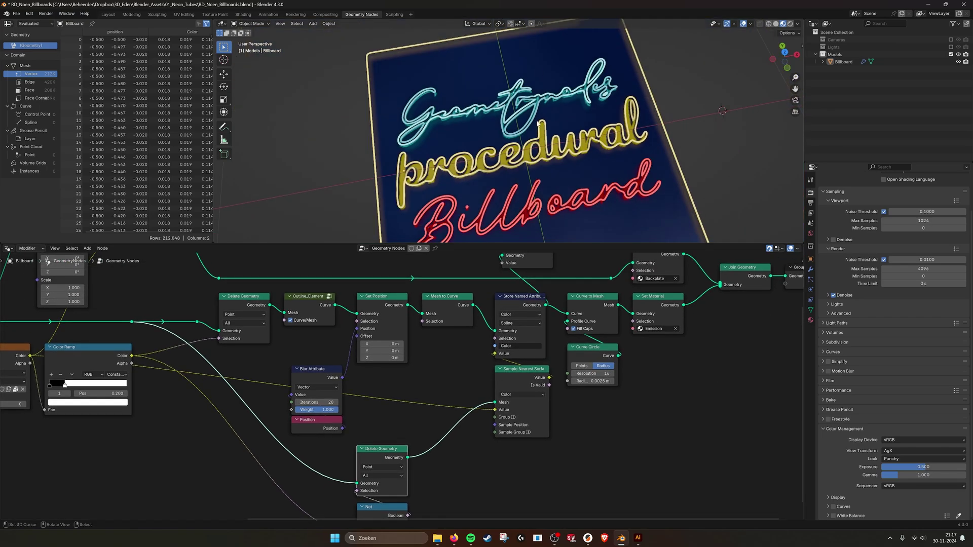
scroll(538, 123, up, 6)
scroll(597, 65, down, 3)
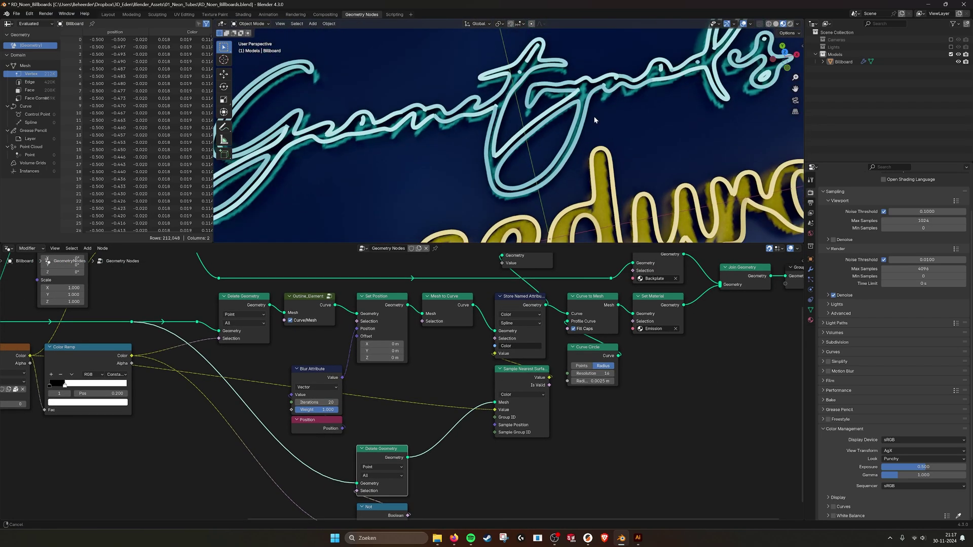
scroll(597, 76, up, 6)
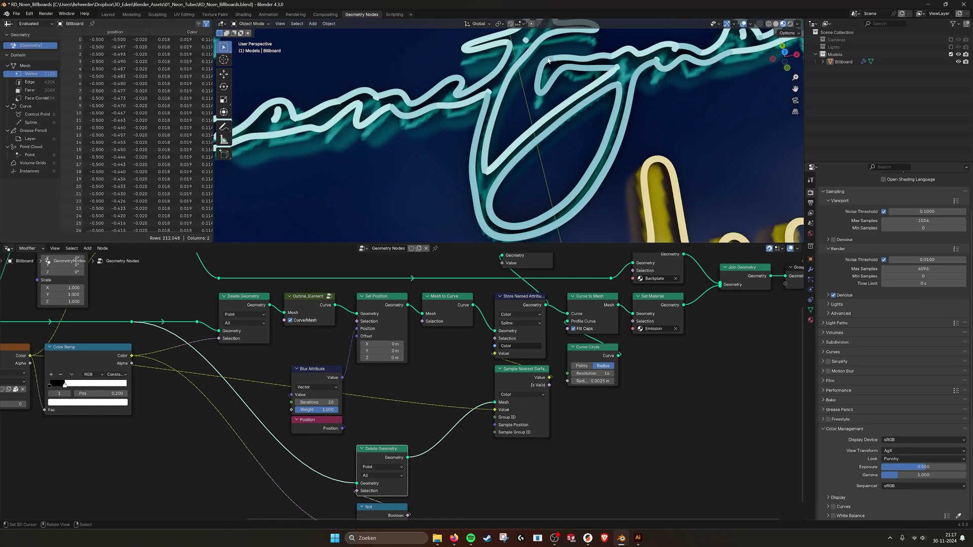
scroll(548, 60, down, 7)
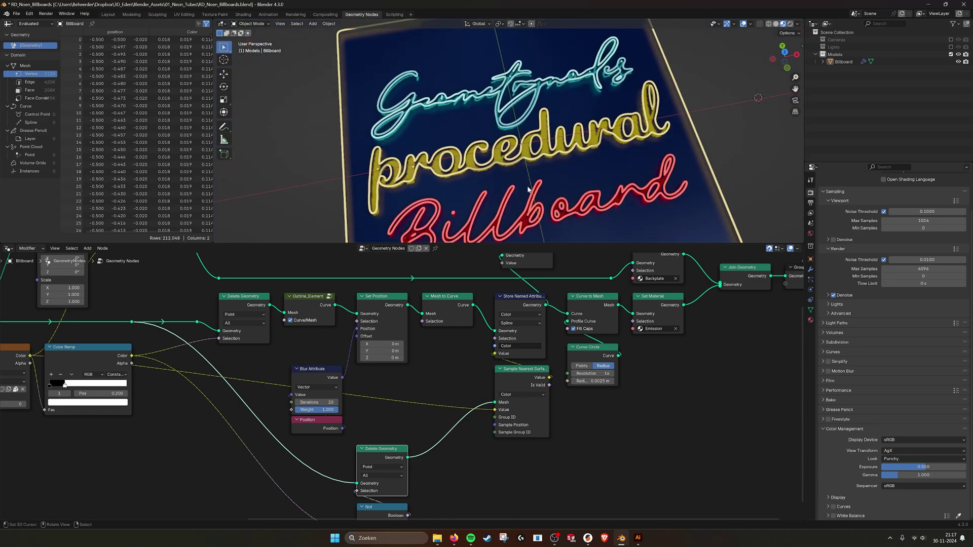
Set the Grid node's Vertices X and Vertices Y to 500 and examine the billboard lettering.
middle_drag(325, 306, 514, 337)
middle_drag(158, 339, 469, 354)
scroll(456, 356, up, 5)
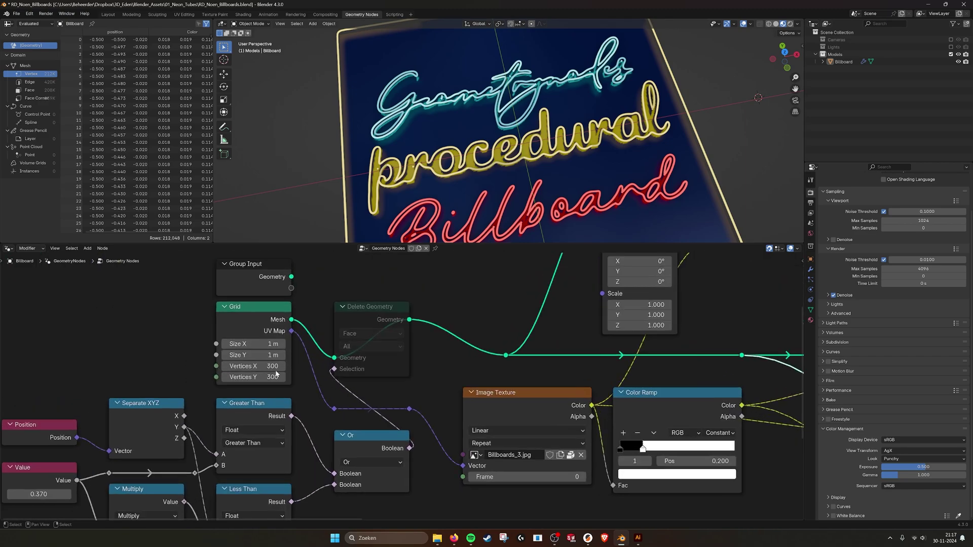
drag(258, 367, 258, 377)
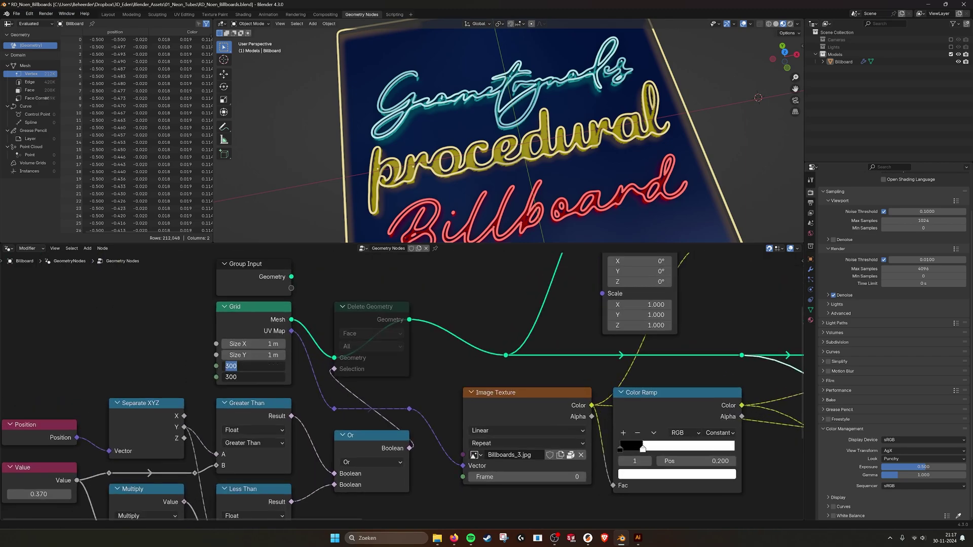
text(500)
key(Return)
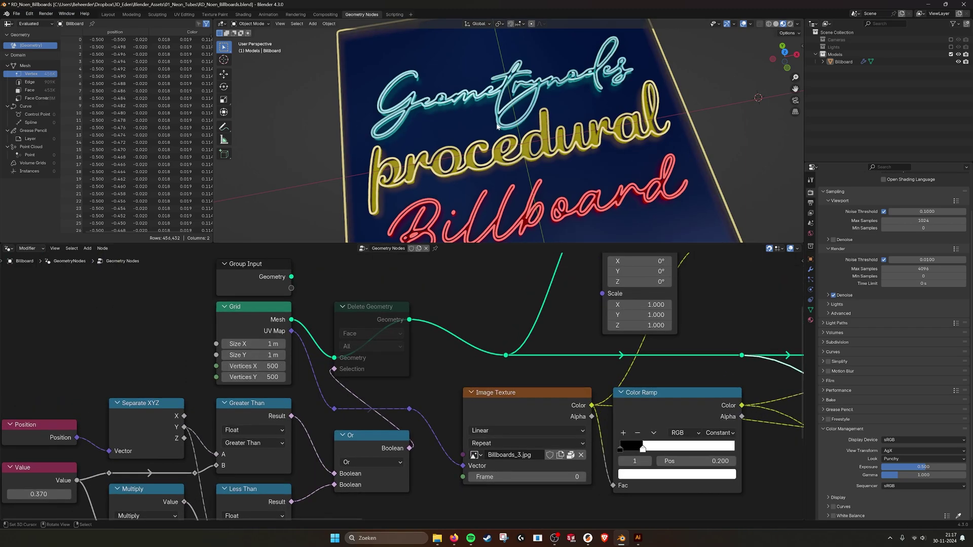
scroll(594, 102, up, 2)
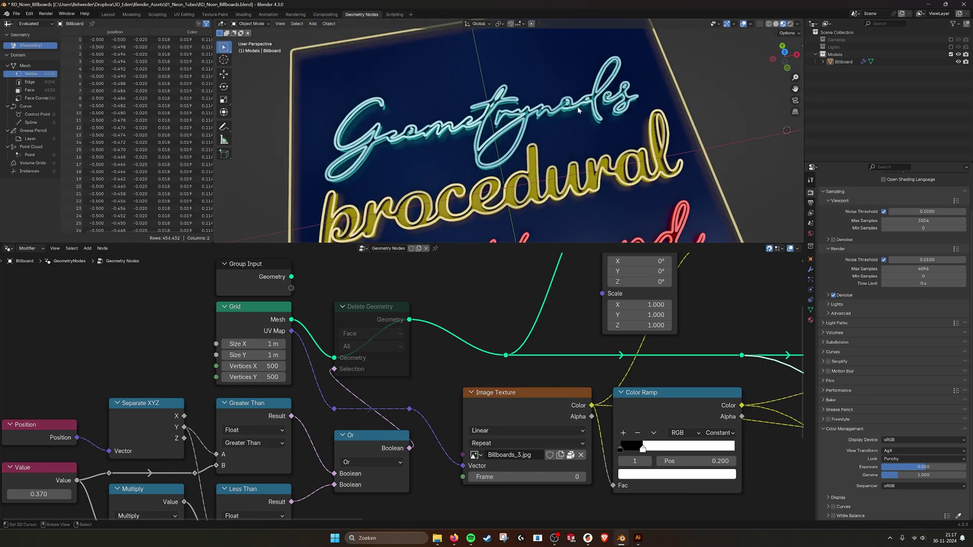
scroll(591, 164, down, 2)
shift+middle_drag(604, 199, 590, 147)
scroll(591, 147, up, 2)
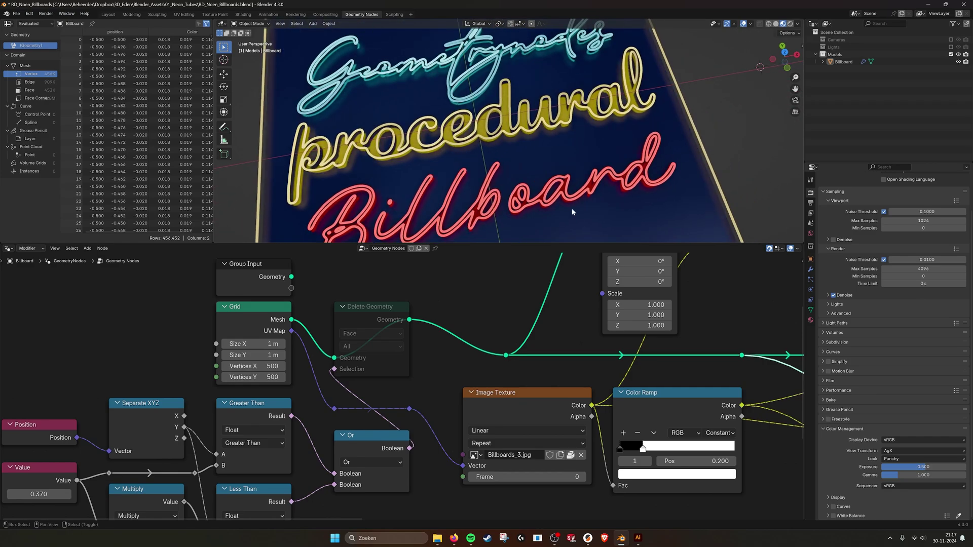
Add a Viewer node to the output of the Delete Geometry node that feeds Sample Nearest Surface.
middle_drag(697, 415, 341, 402)
scroll(407, 401, down, 3)
middle_drag(650, 457, 341, 375)
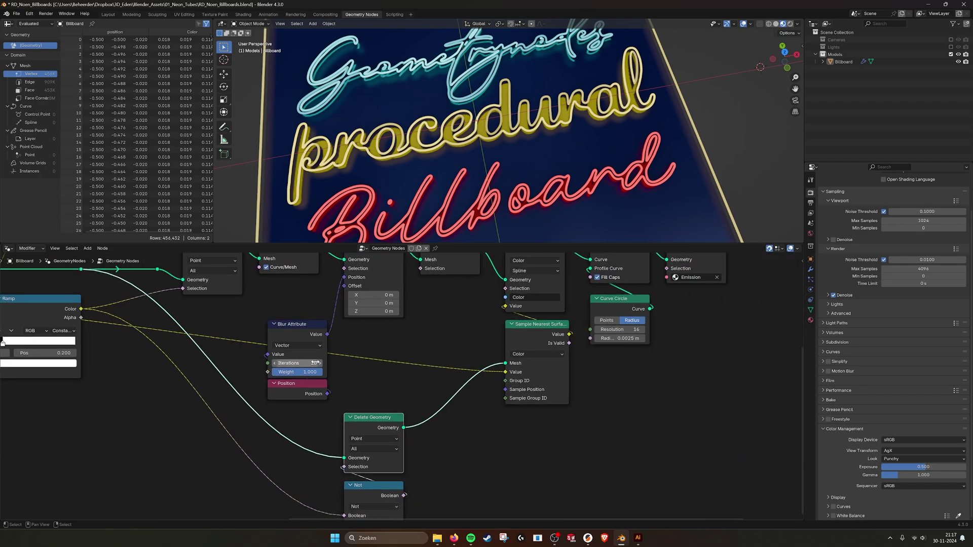
middle_drag(411, 403, 400, 414)
drag(392, 437, 464, 443)
text(view)
key(Return)
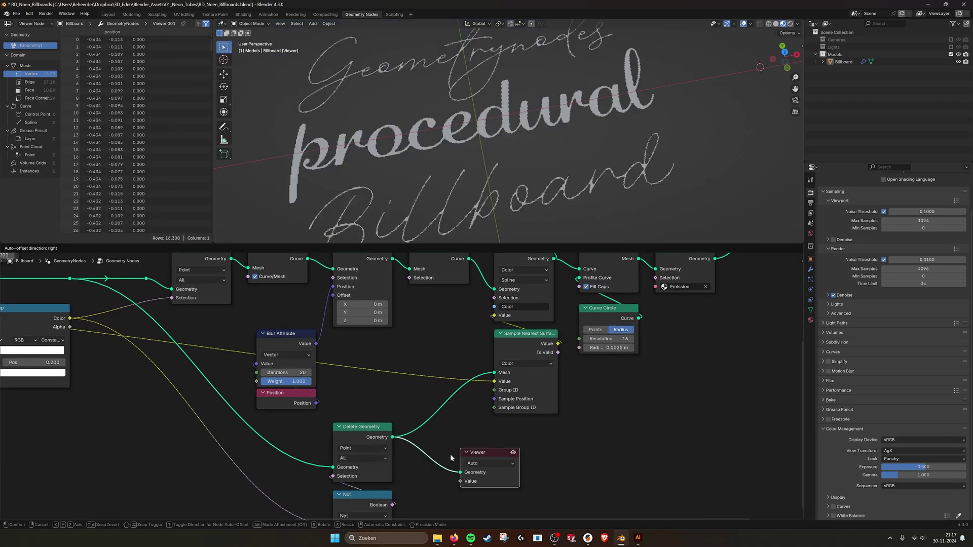
click(450, 454)
Compare the previewed lettering with the Delete Geometry node before Outline_Element and delete the newly added Viewer node.
scroll(485, 165, down, 1)
middle_drag(202, 253, 422, 305)
click(421, 302)
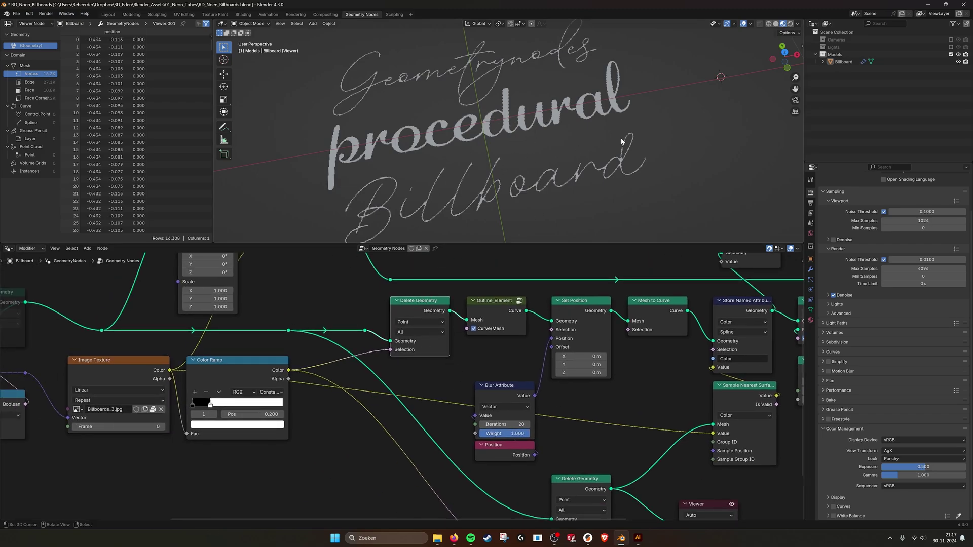
middle_drag(611, 95, 547, 117)
middle_drag(760, 389, 552, 345)
click(533, 462)
key(x)
Follow the tube branch from the Store Named Attribute node to the Emission Set Material node.
middle_drag(550, 316, 510, 366)
click(507, 307)
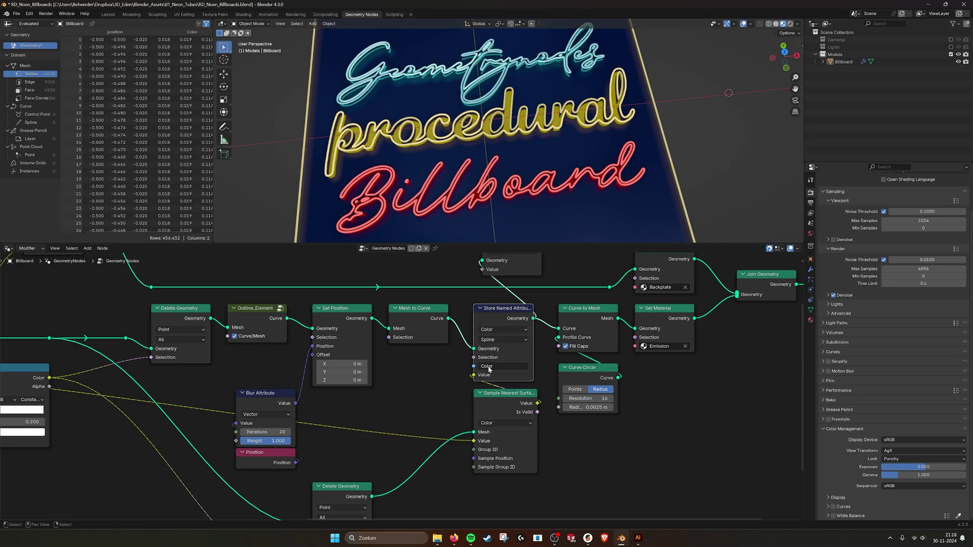
middle_drag(490, 369, 500, 381)
middle_drag(550, 330, 430, 336)
click(548, 334)
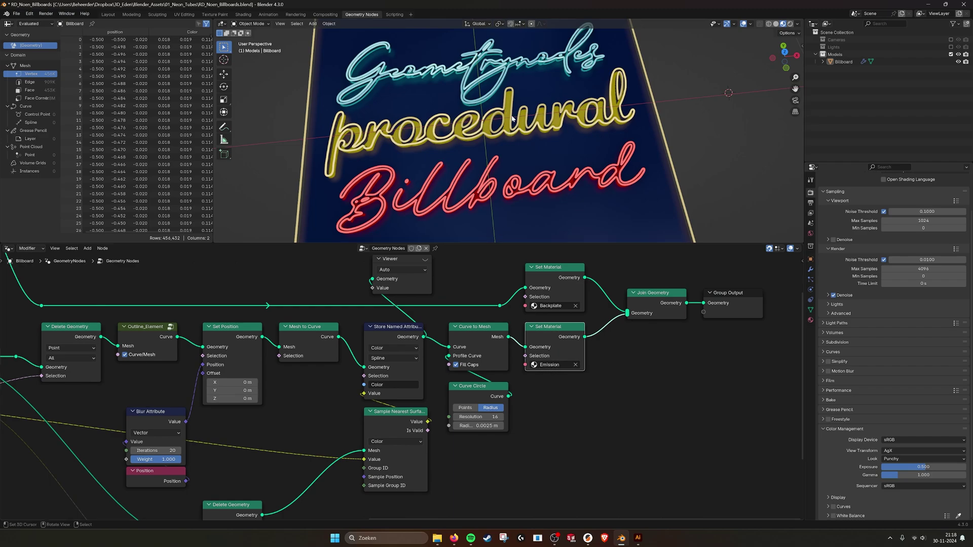
Examine the Attribute node that supplies Color to the Backplate material's shader, and return to the geometry node tree.
click(243, 14)
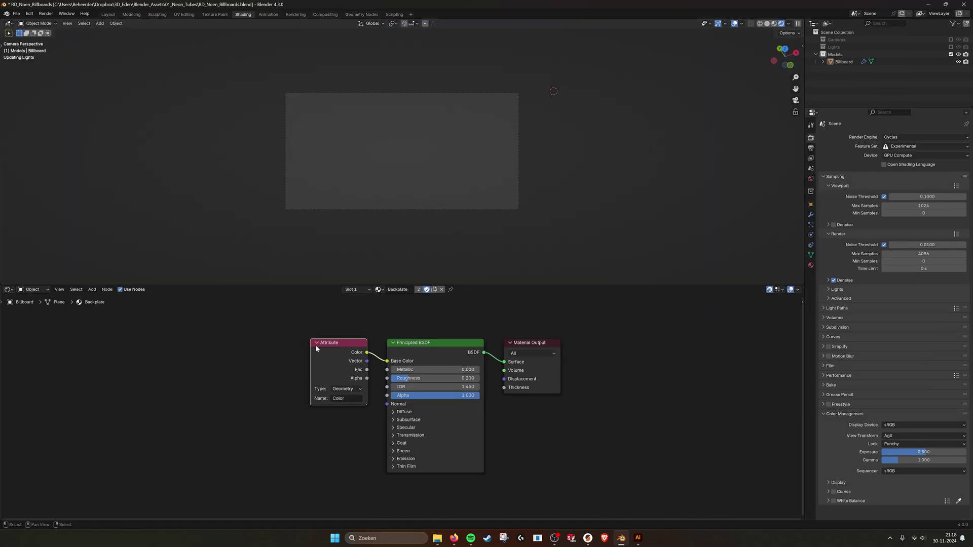
scroll(328, 307, up, 2)
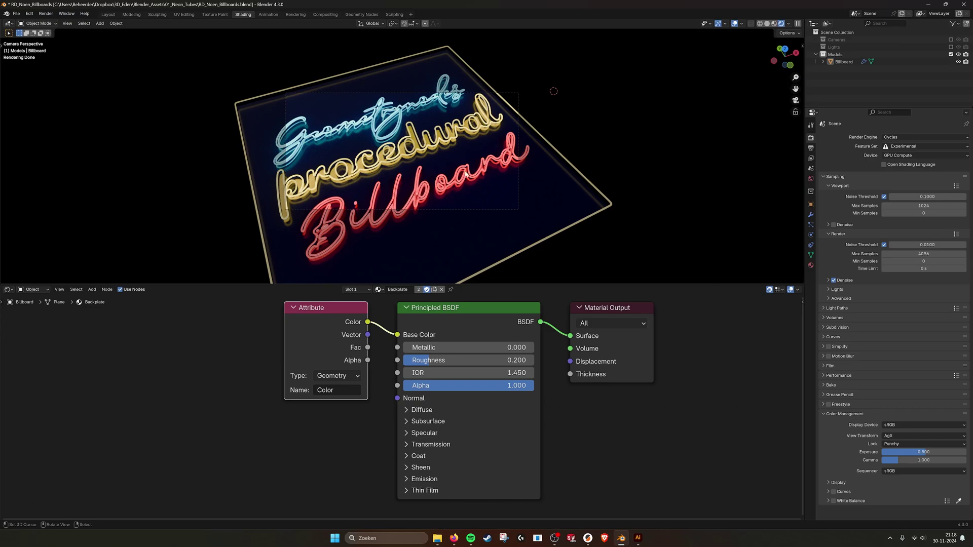
click(361, 14)
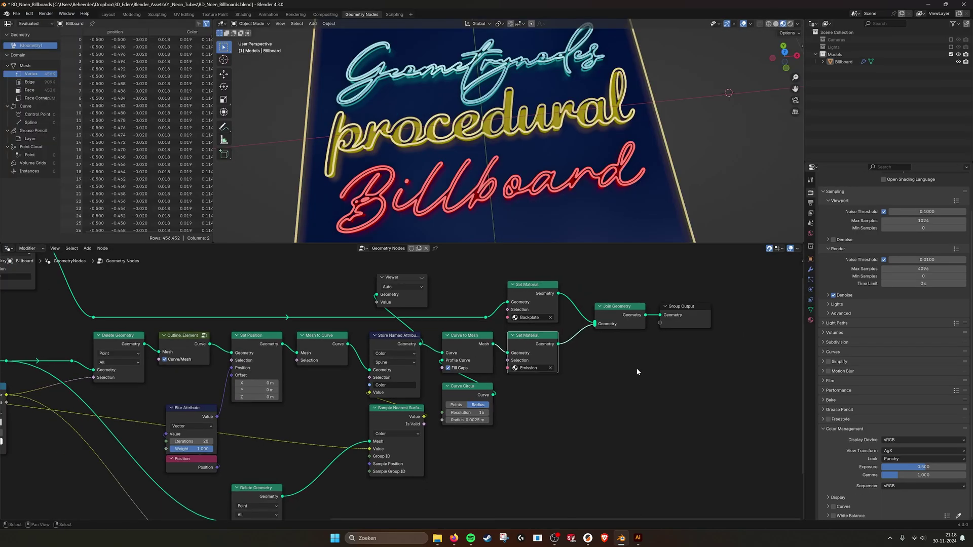
Activate the existing Viewer node, reposition it above Curve to Mesh, and link the Curve to Mesh output to it.
middle_drag(566, 367, 494, 385)
scroll(492, 367, up, 2)
click(455, 295)
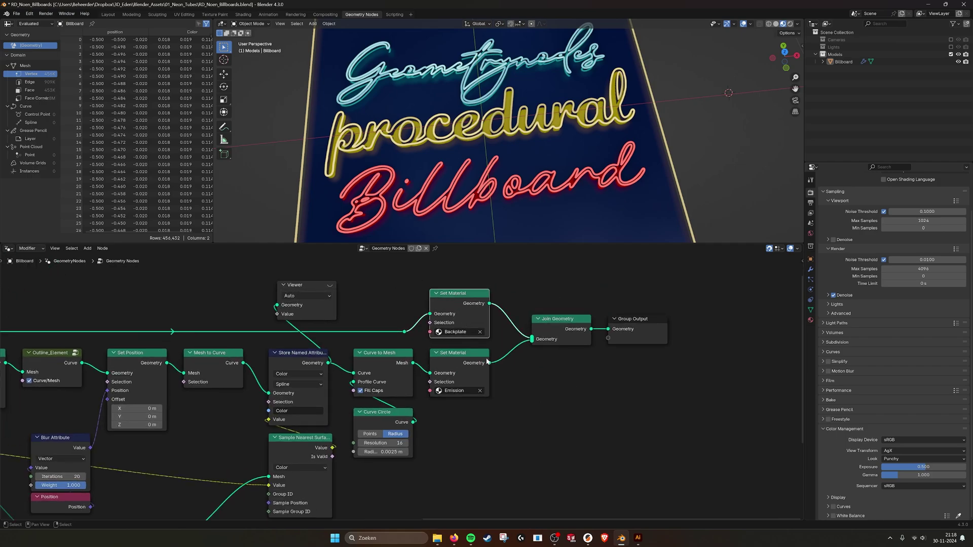
click(370, 357)
middle_drag(384, 355, 448, 338)
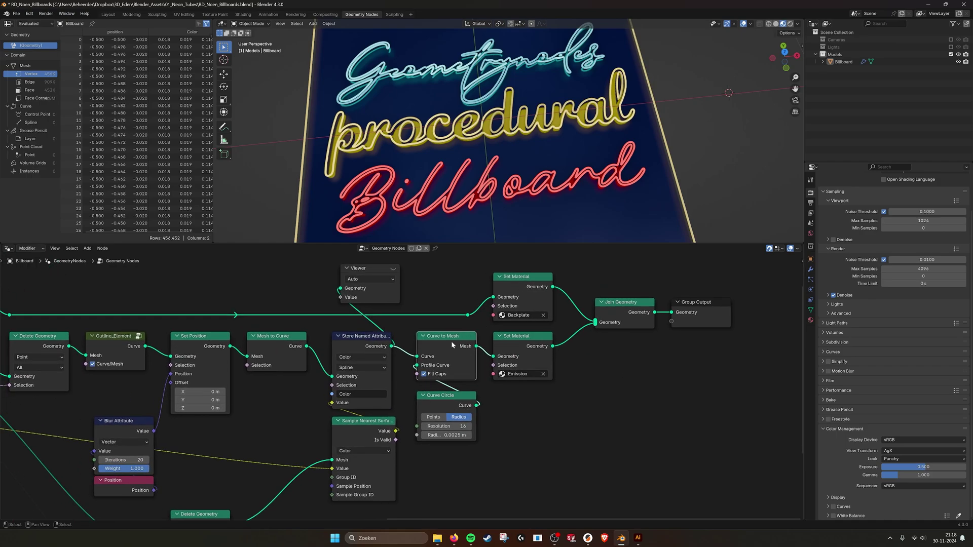
scroll(450, 341, up, 2)
middle_drag(397, 259, 425, 310)
click(403, 277)
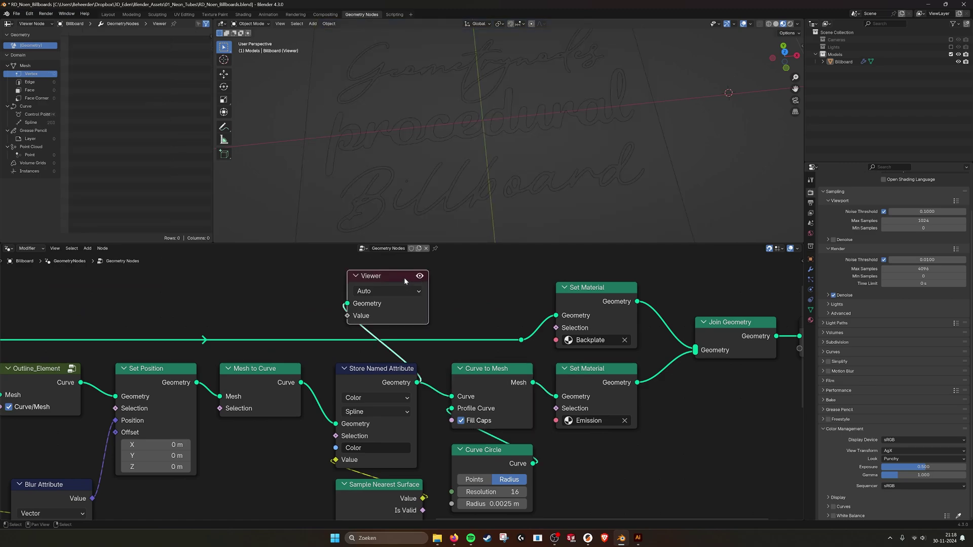
drag(403, 276, 484, 266)
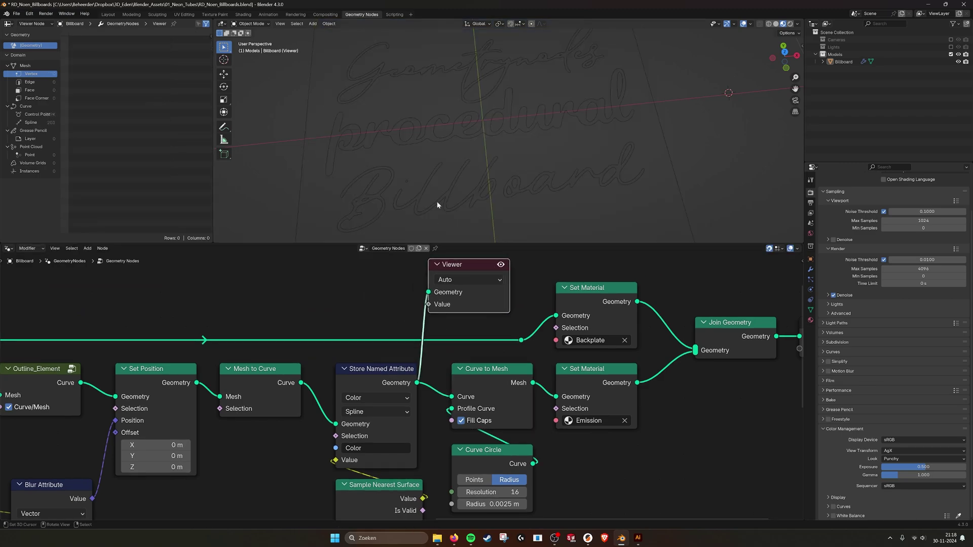
ctrl+shift+click(533, 385)
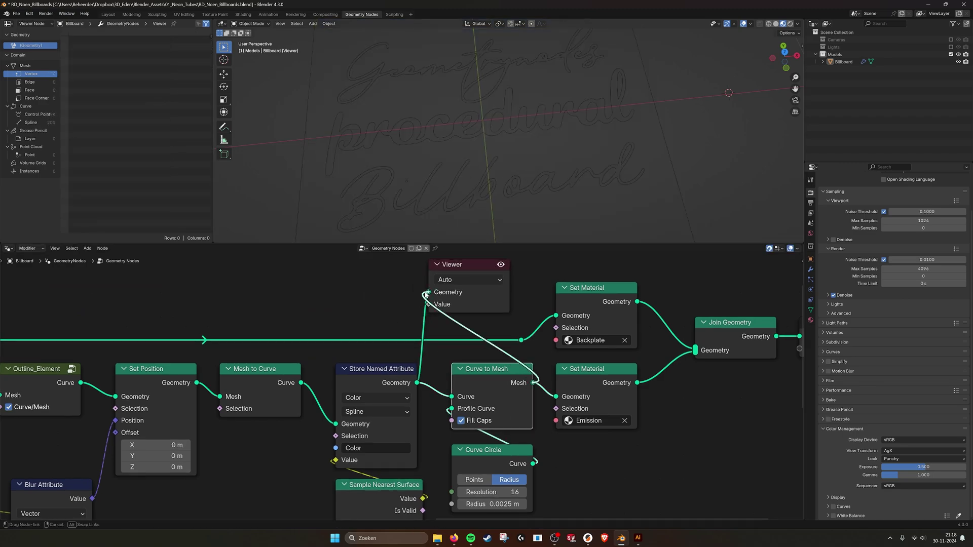
scroll(501, 199, up, 4)
Inspect the Curve Circle node's radius and set the scene's length unit to Millimeters.
middle_drag(496, 450, 509, 366)
scroll(509, 343, up, 1)
click(513, 348)
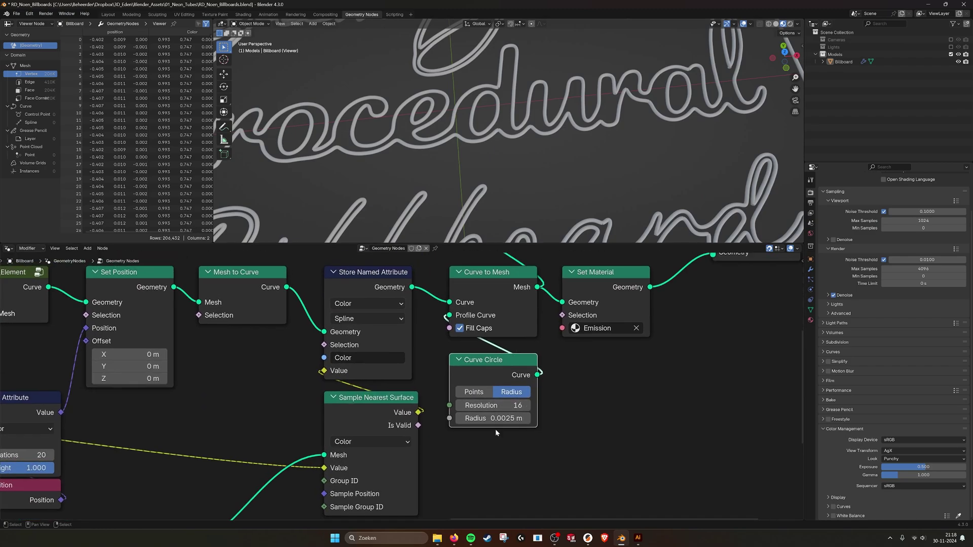
click(810, 223)
click(825, 232)
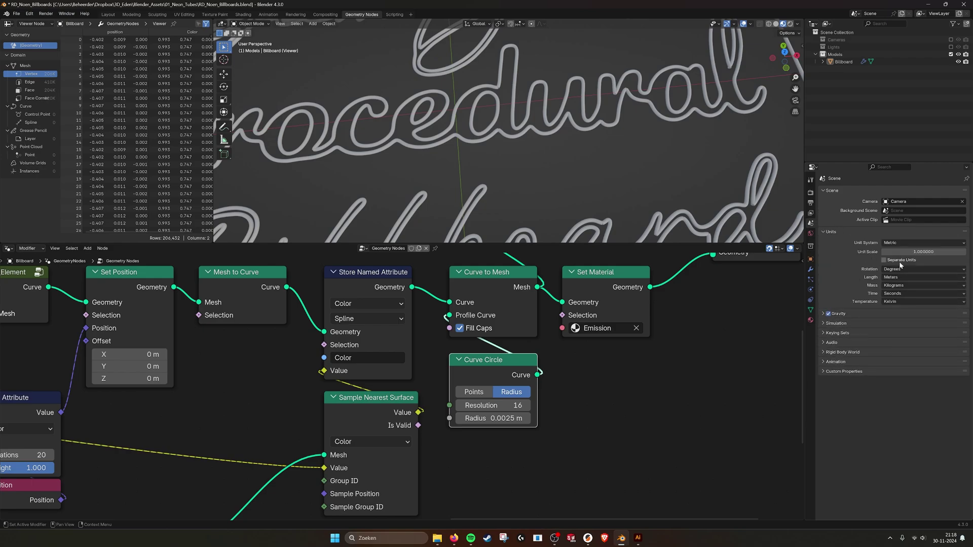
click(896, 277)
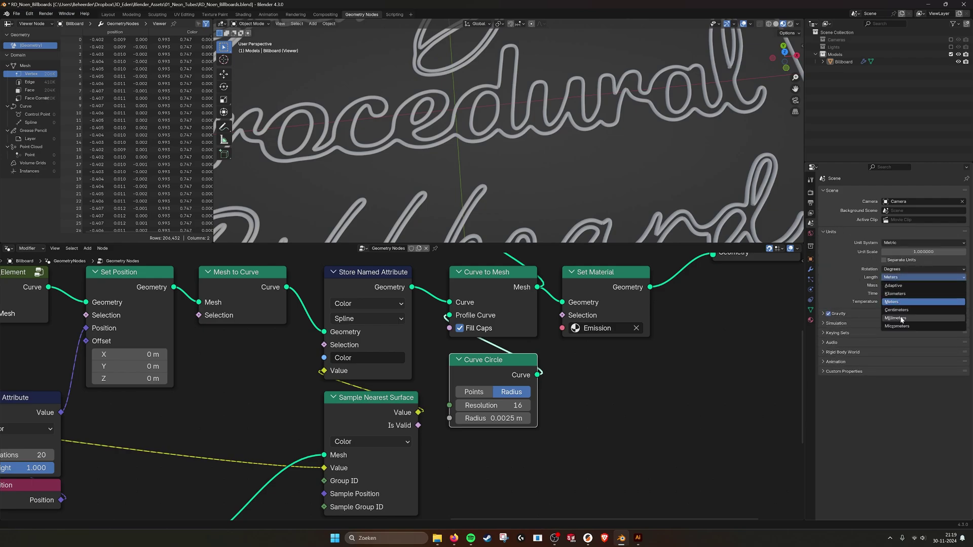
click(895, 319)
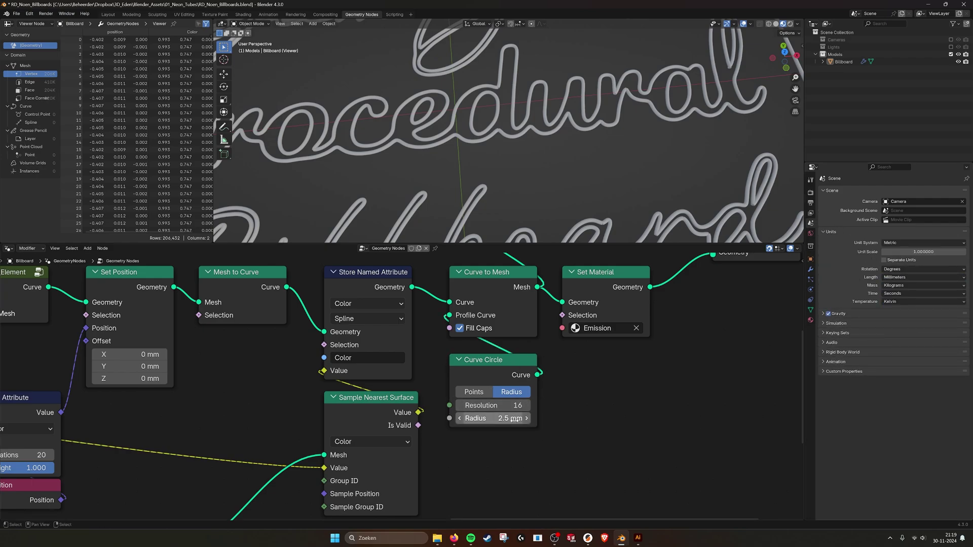
Examine the Curve to Mesh and Curve Circle nodes alongside the previewed tube mesh.
scroll(557, 382, down, 1)
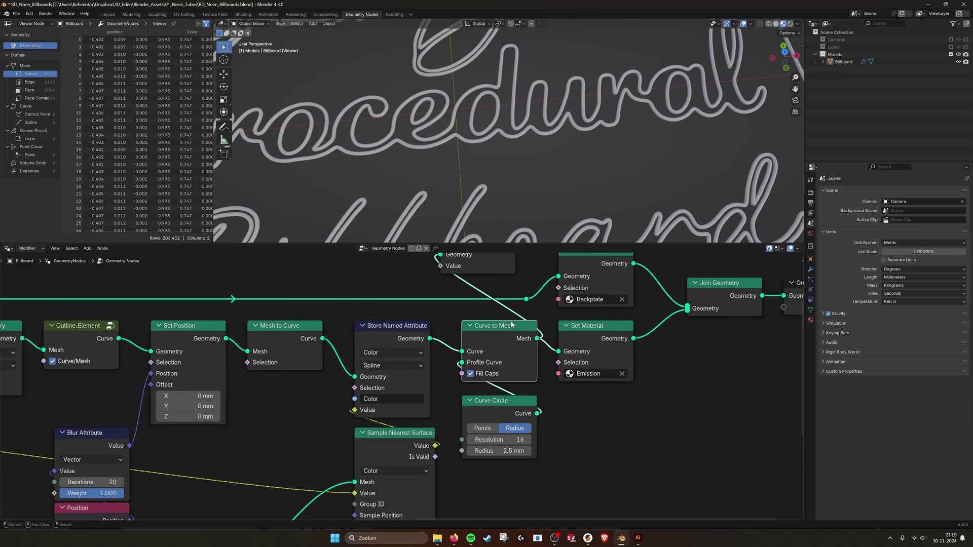
scroll(513, 485, down, 1)
middle_drag(602, 438, 618, 429)
scroll(518, 199, down, 3)
scroll(519, 200, down, 1)
scroll(548, 468, up, 1)
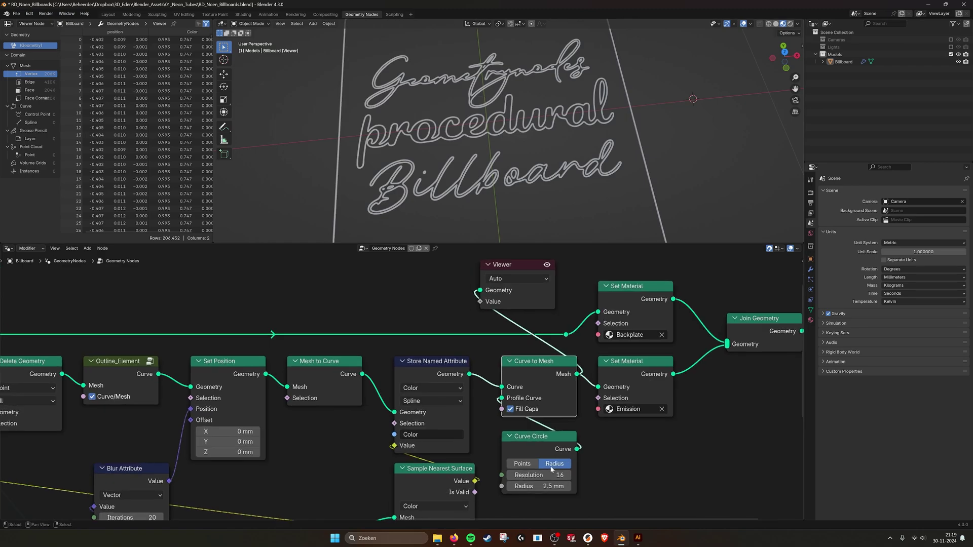
scroll(462, 162, down, 2)
scroll(496, 139, up, 1)
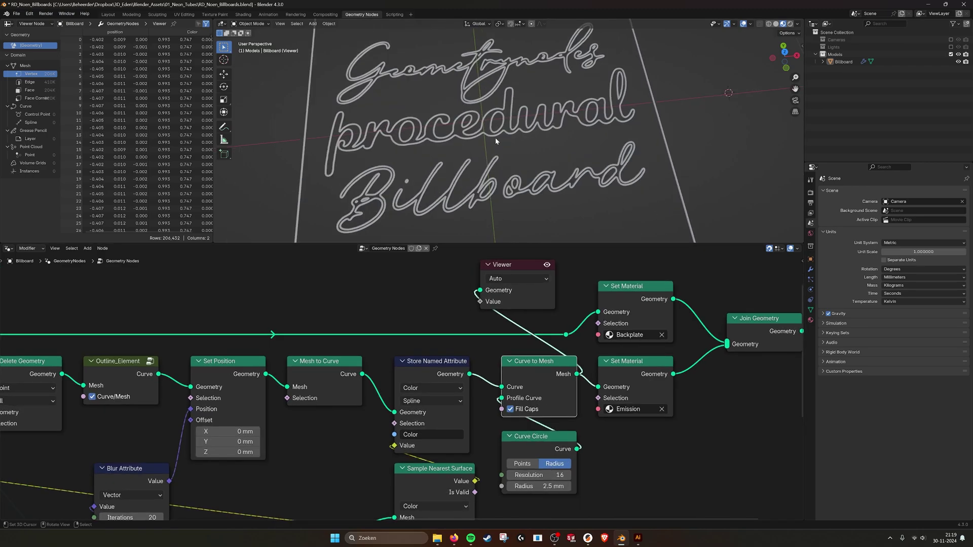
Move the Viewer node below the Emission Set Material node and bring the whole node tree into view.
drag(524, 264, 644, 442)
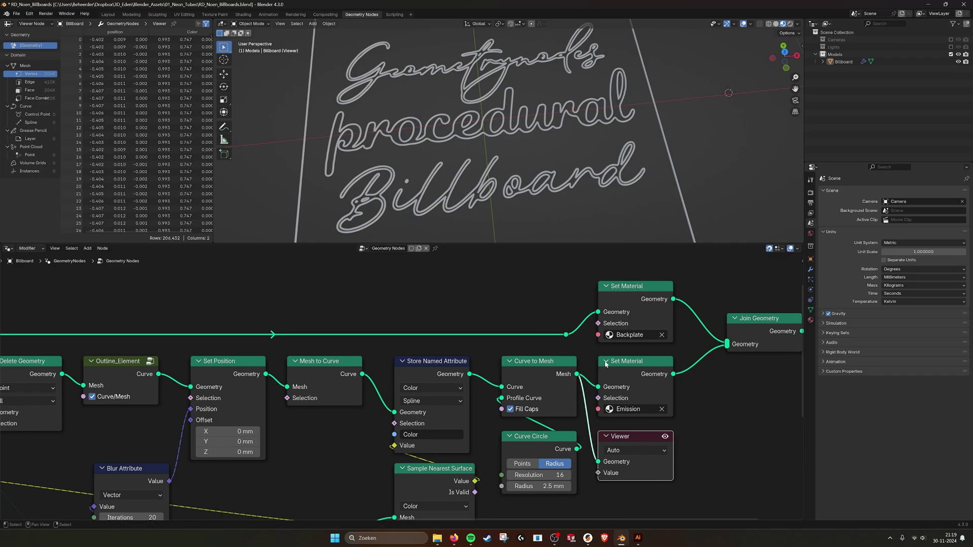
scroll(521, 158, down, 1)
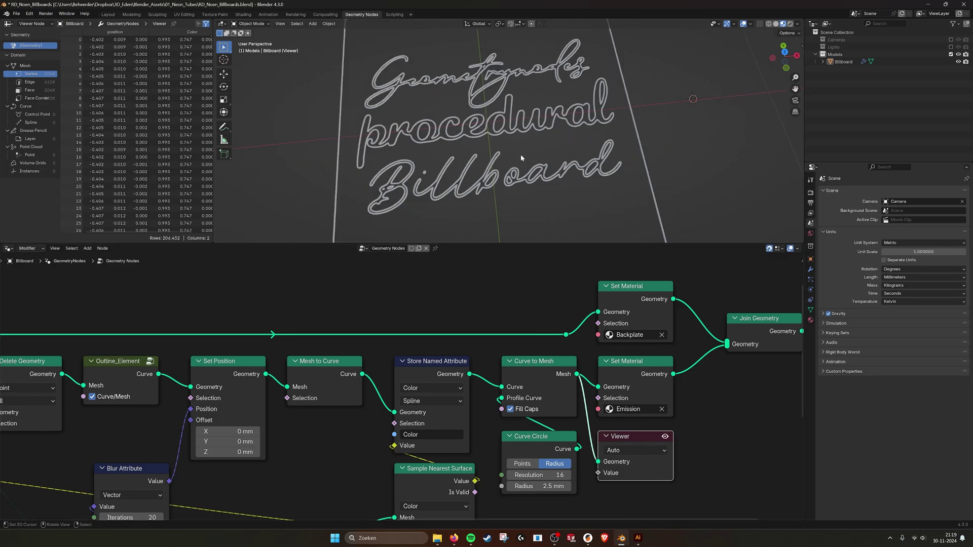
scroll(184, 302, down, 5)
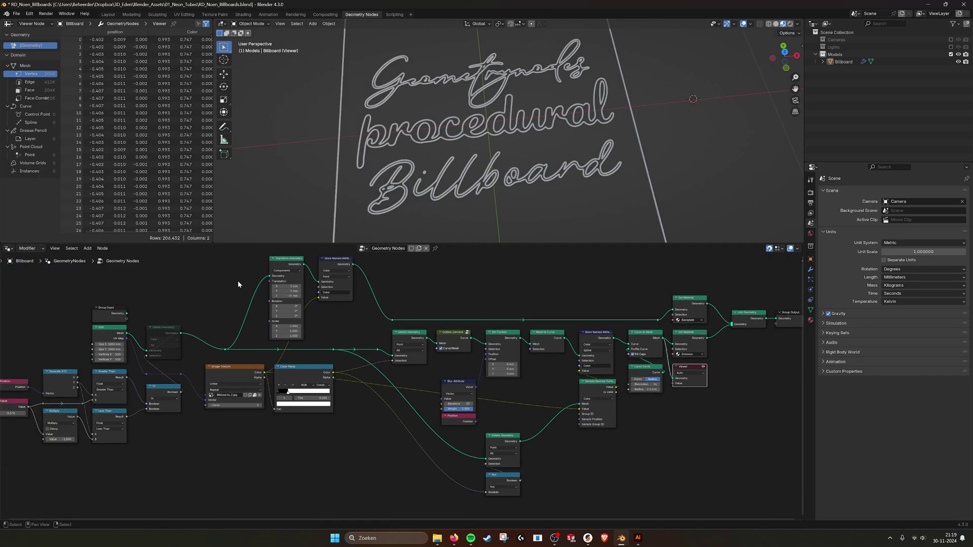
Examine the Backplate and Emission Set Material nodes feeding Join Geometry and the Group Output.
middle_drag(630, 345, 521, 365)
scroll(521, 366, up, 5)
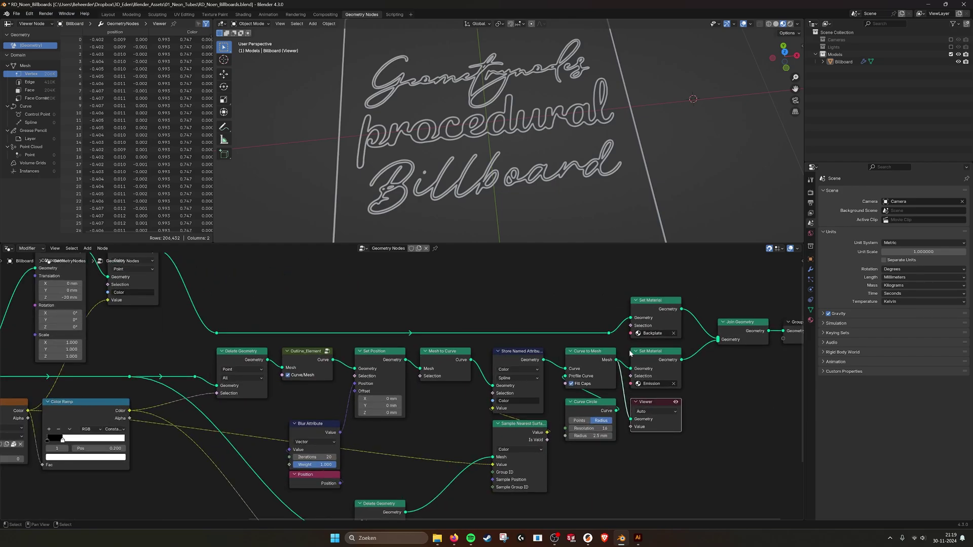
middle_drag(693, 358, 480, 381)
scroll(477, 388, up, 4)
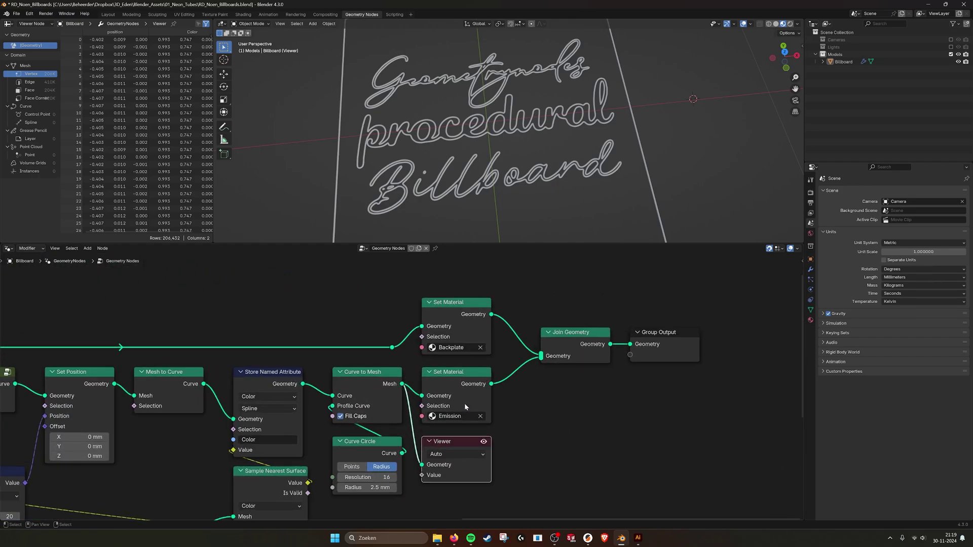
middle_drag(541, 403, 563, 404)
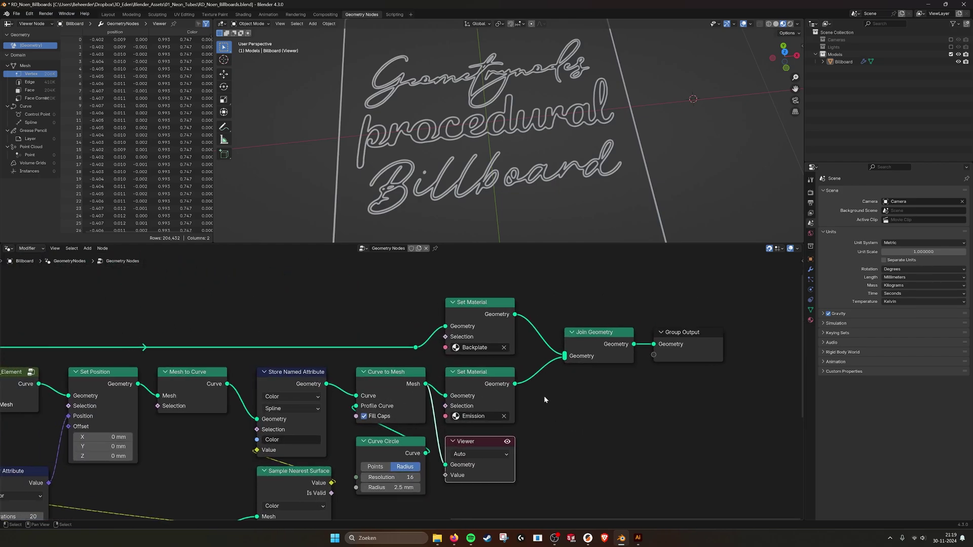
middle_drag(527, 329, 558, 327)
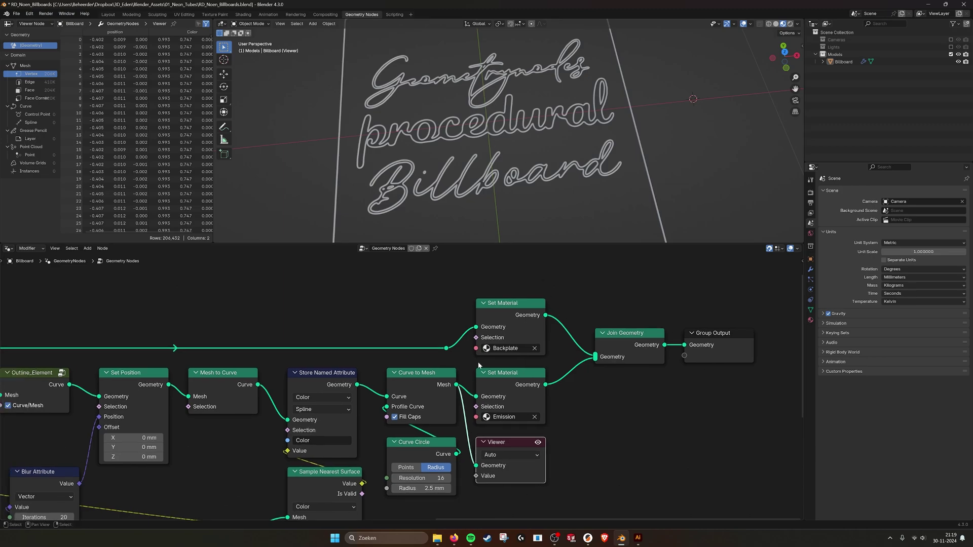
scroll(405, 382, down, 3)
middle_drag(219, 378, 347, 372)
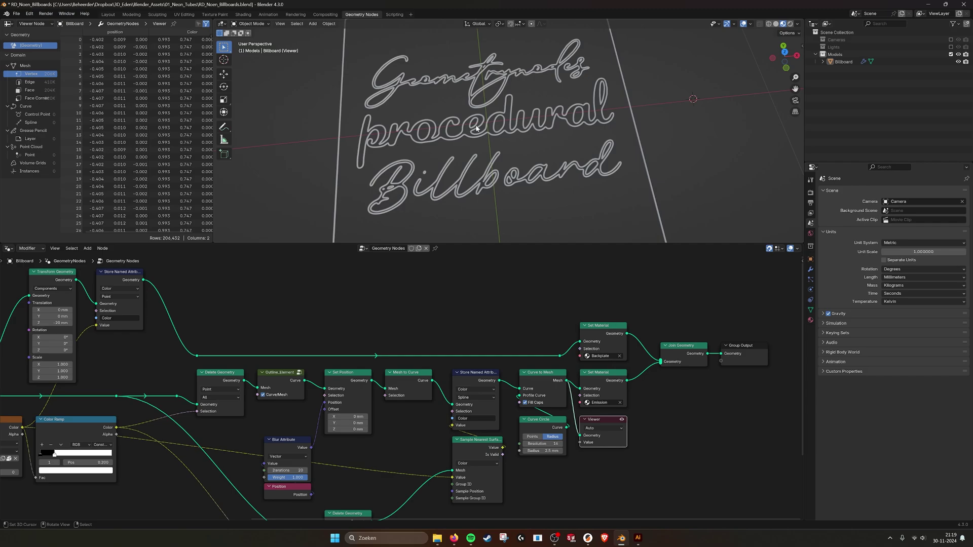
Inspect the previewed tube mesh from several angles alongside the Curve to Mesh and Viewer nodes.
middle_drag(479, 130, 488, 166)
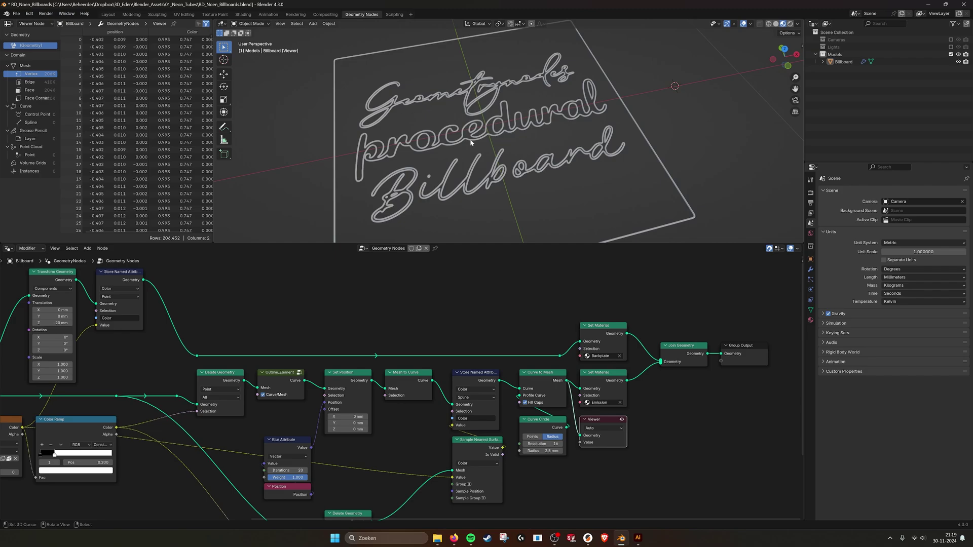
middle_drag(470, 147, 510, 151)
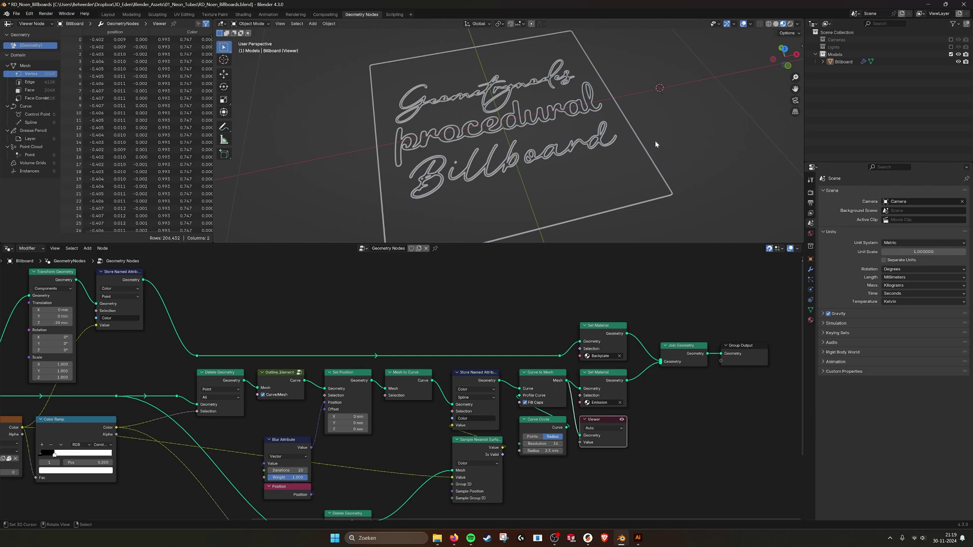
middle_drag(573, 324, 458, 322)
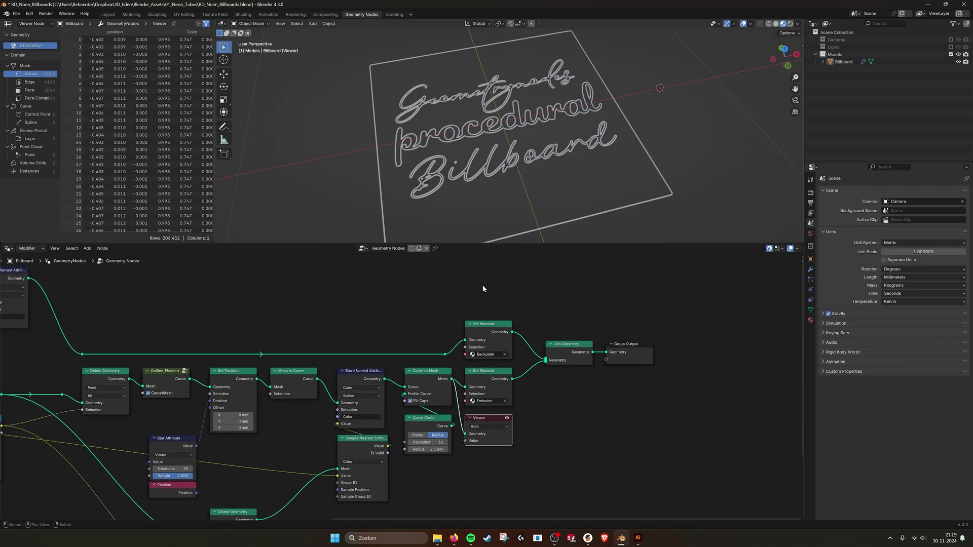
scroll(554, 157, up, 2)
scroll(554, 157, up, 2)
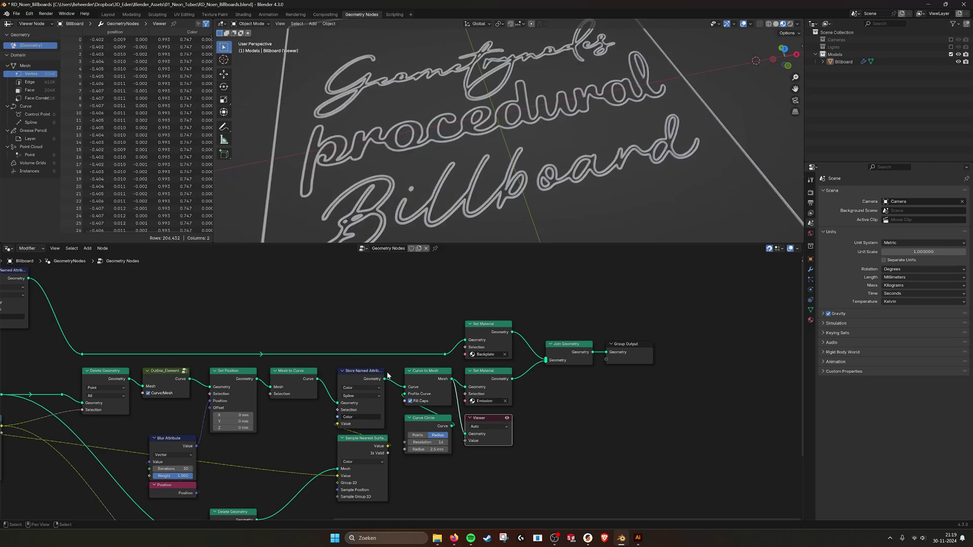
middle_drag(379, 378, 411, 386)
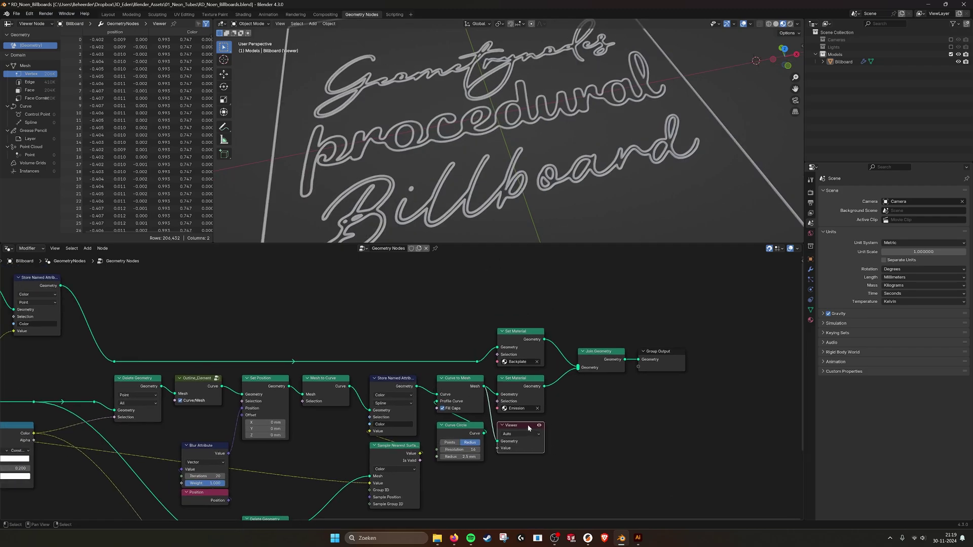
middle_drag(528, 426, 564, 440)
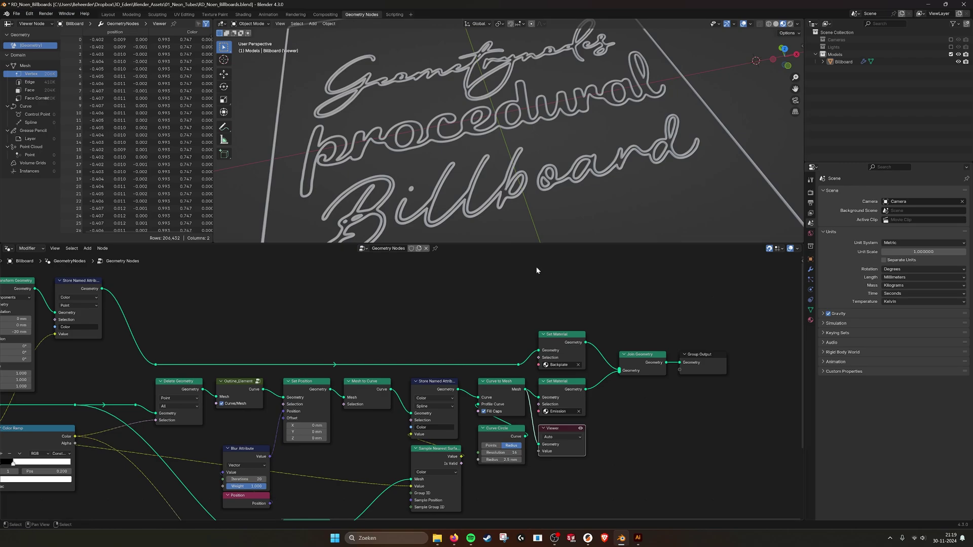
Delete the Viewer node below the Emission Set Material to return the viewport to the final output.
click(564, 385)
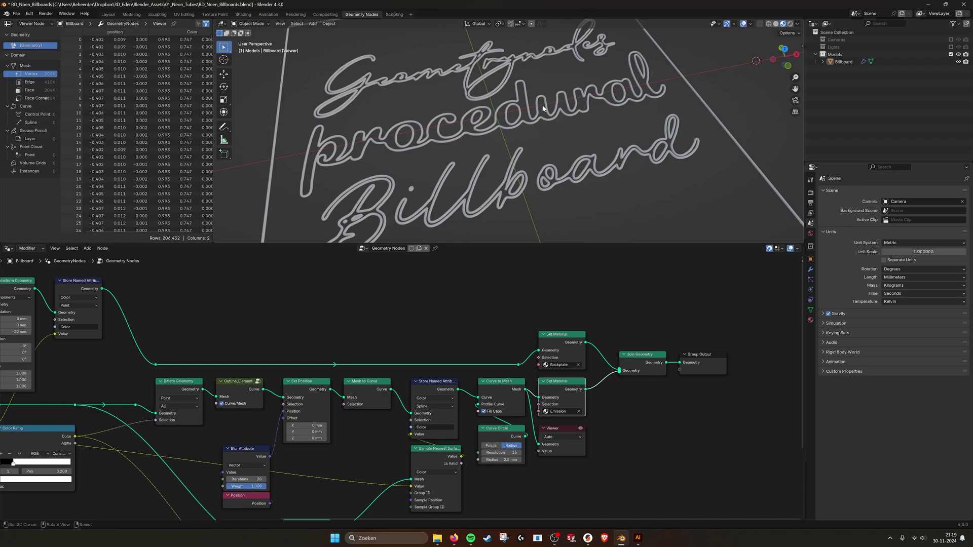
drag(565, 428, 681, 324)
key(x)
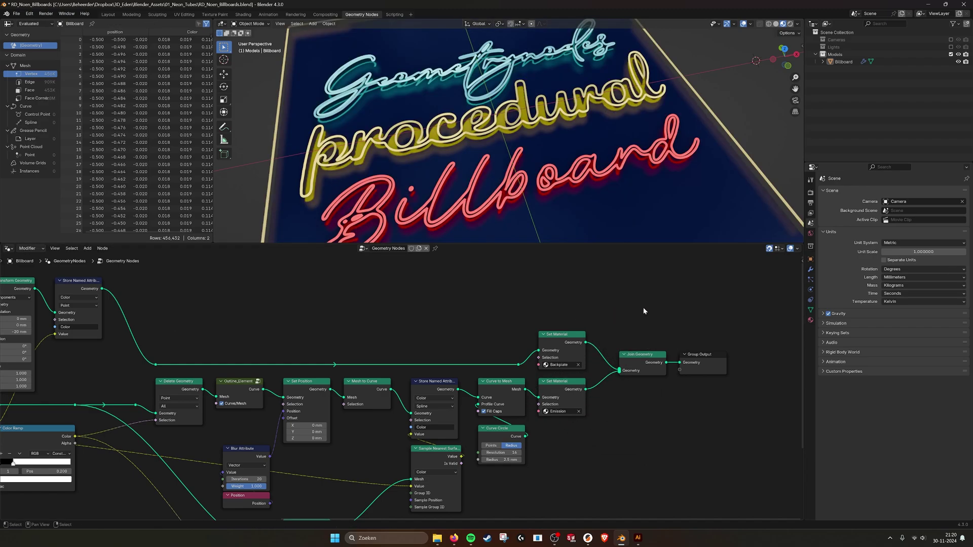
Cut the link from the Emission Set Material to Join Geometry and select the Grid node at the start of the tree.
middle_drag(404, 329, 289, 338)
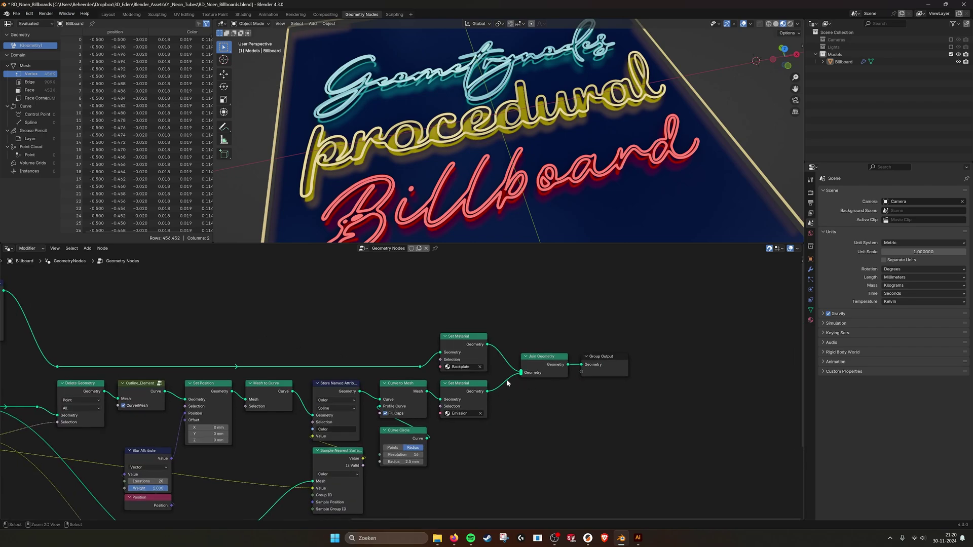
ctrl+right_drag(505, 379, 510, 389)
middle_drag(156, 355, 513, 354)
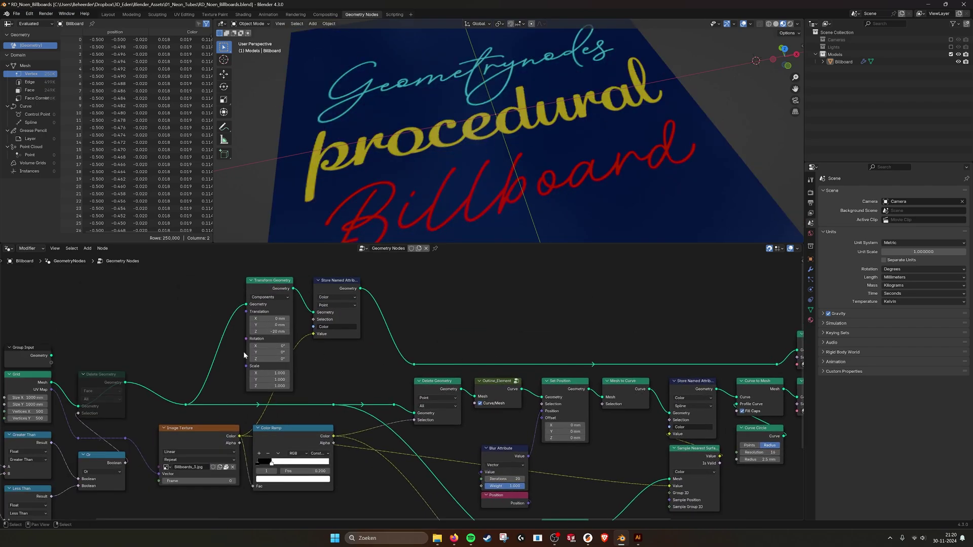
middle_drag(250, 354, 404, 341)
scroll(344, 370, up, 1)
scroll(344, 373, up, 1)
click(164, 365)
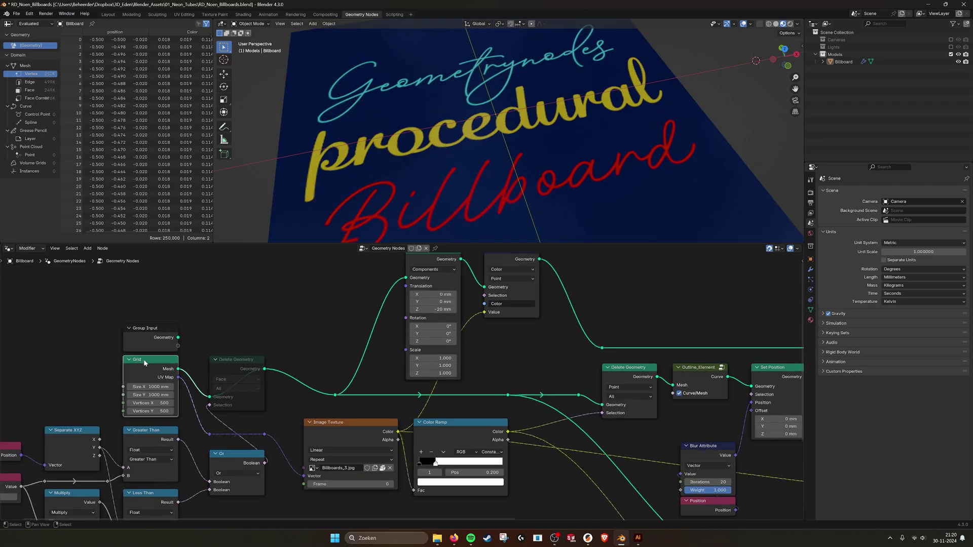
Temporarily mute the Transform Geometry node to compare the backplate with and without its offset, and unmute it.
middle_drag(387, 334, 281, 374)
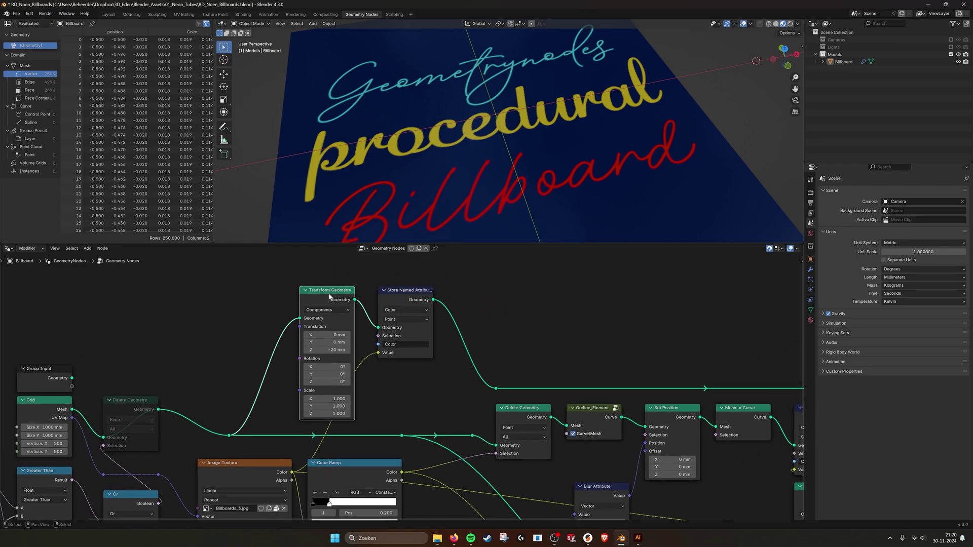
key(m)
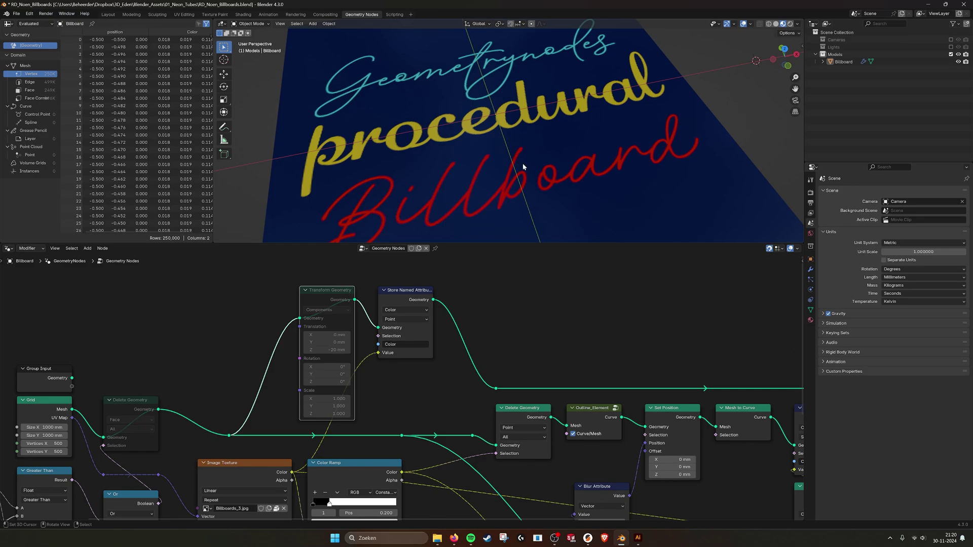
key(m)
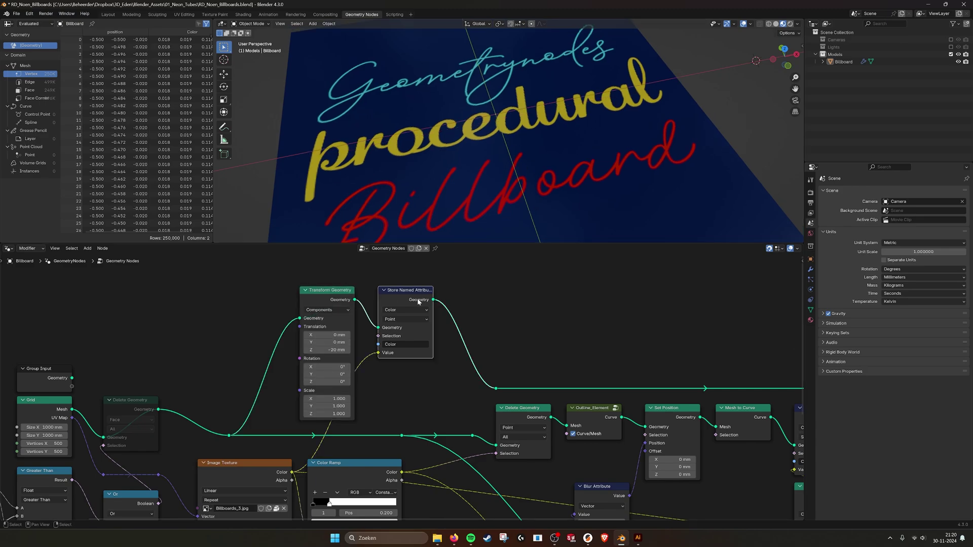
Temporarily mute the backplate's Store Named Attribute node to compare its coloring, and unmute it.
middle_drag(414, 299, 416, 292)
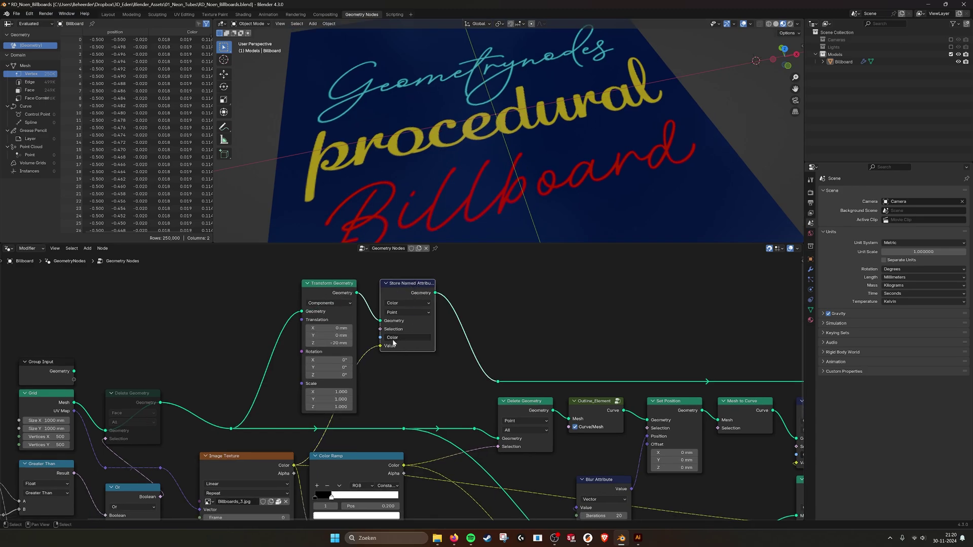
middle_drag(548, 309, 478, 306)
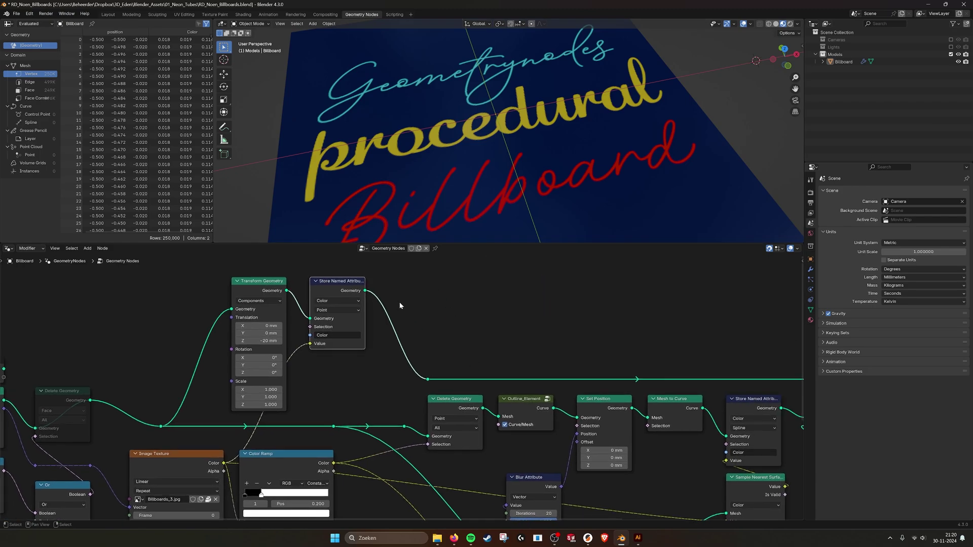
key(m)
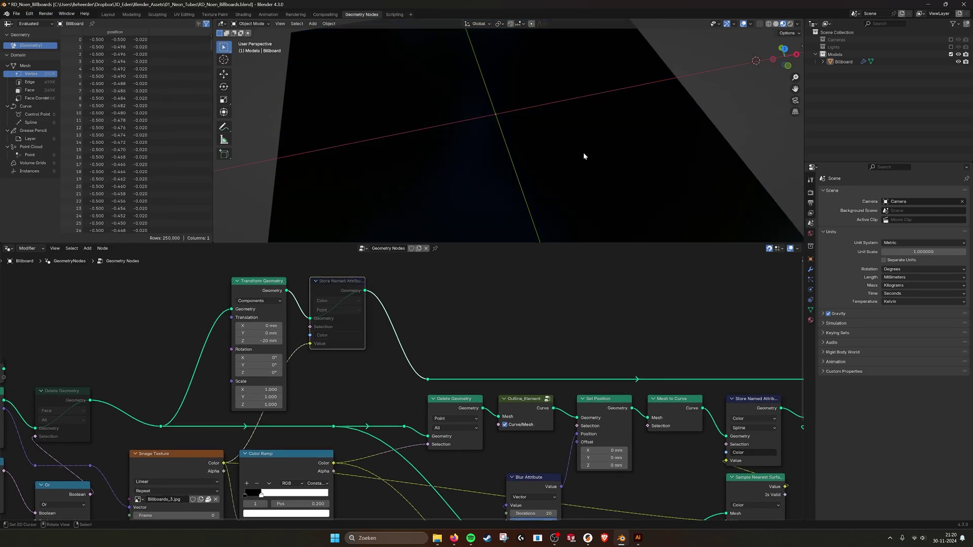
key(m)
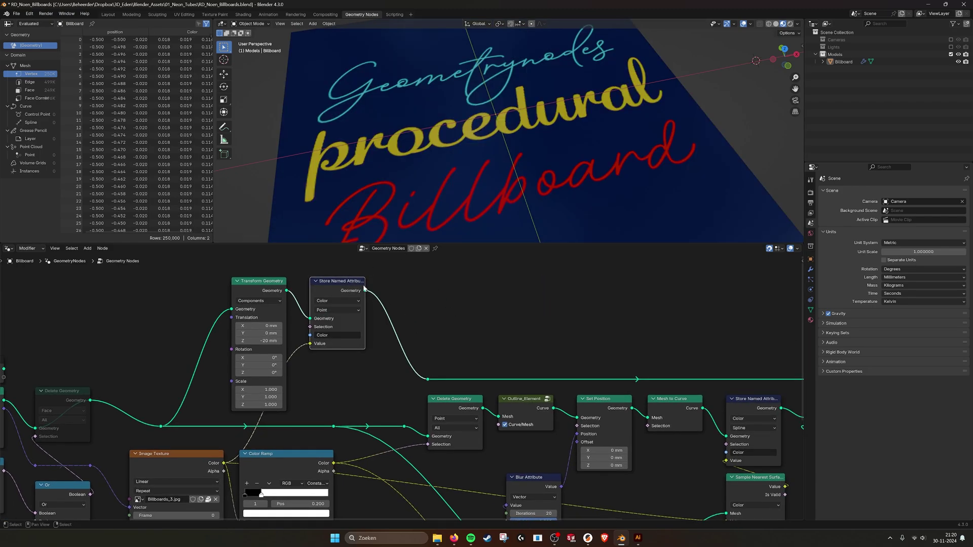
Follow the backplate branch to its Set Material node and view the Emission material's shader nodes in the Shading workspace.
middle_drag(595, 347, 342, 342)
click(650, 345)
click(694, 319)
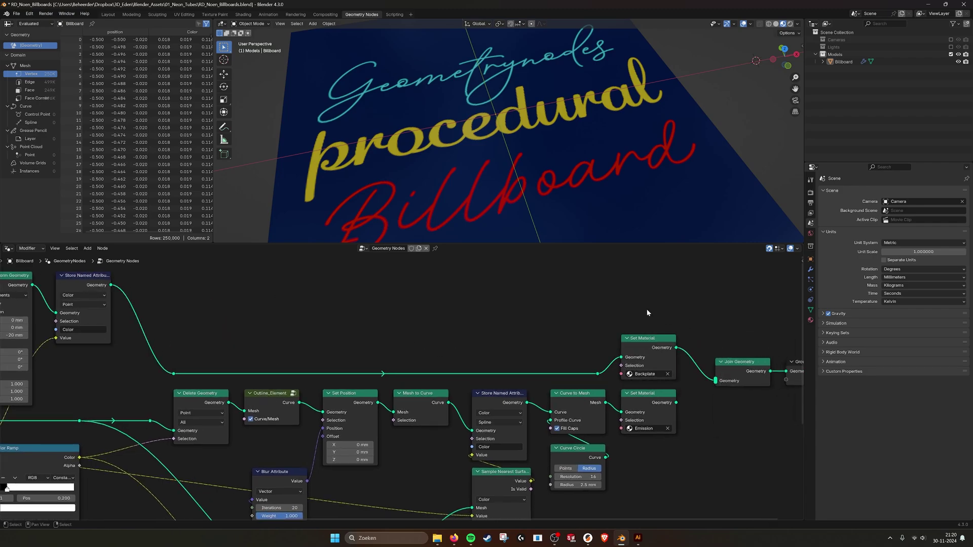
click(243, 14)
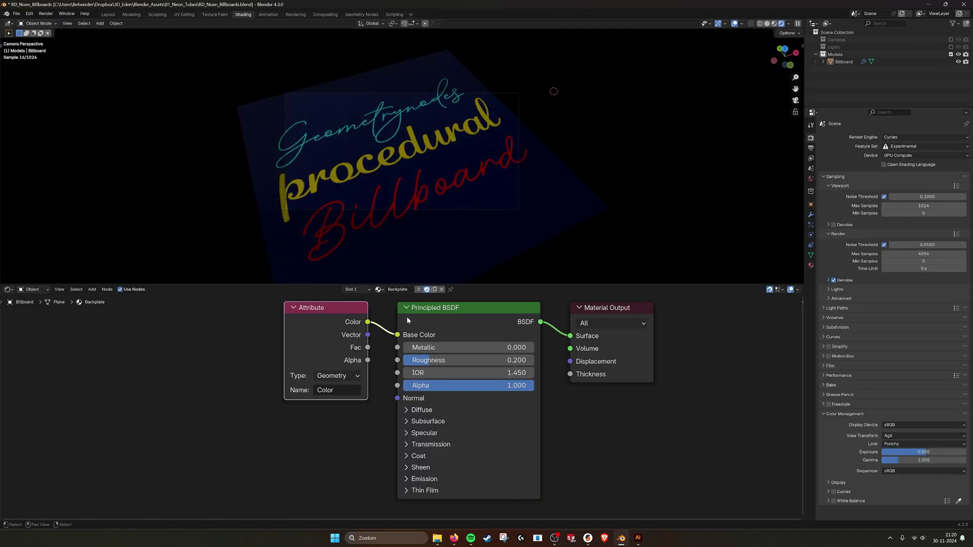
click(380, 290)
click(387, 310)
middle_drag(362, 386, 361, 378)
scroll(361, 377, down, 2)
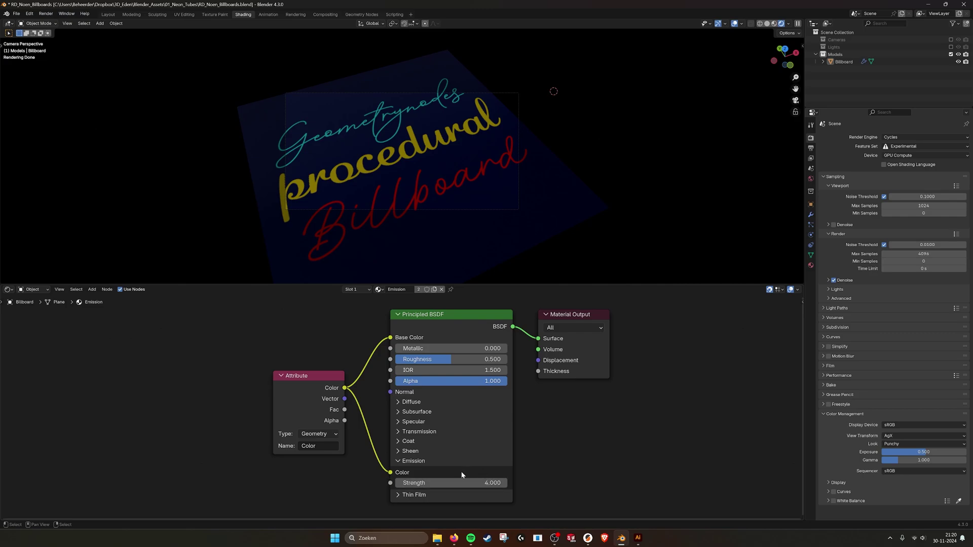
Show the Backplate material, expand the Principled BSDF's Emission settings, and try to link the Attribute Color output to them.
click(377, 289)
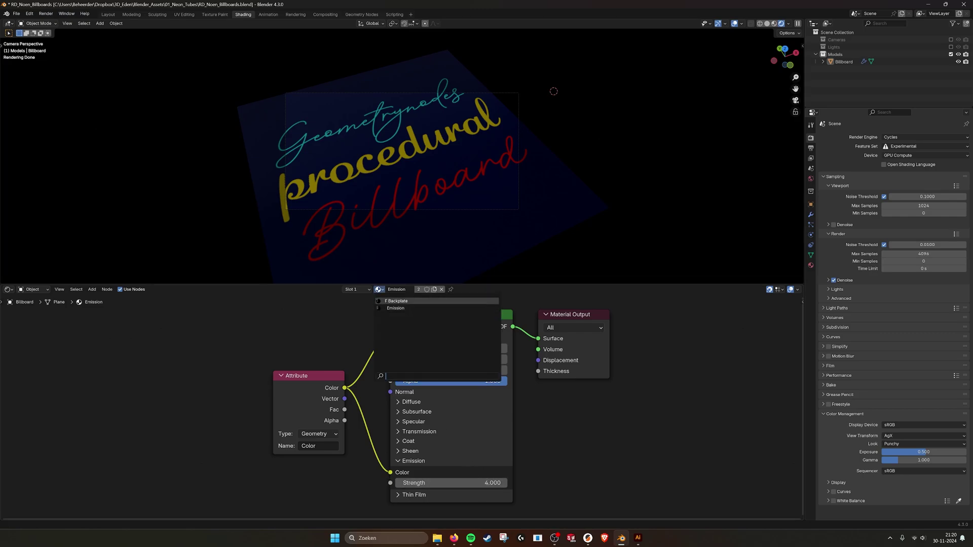
click(421, 305)
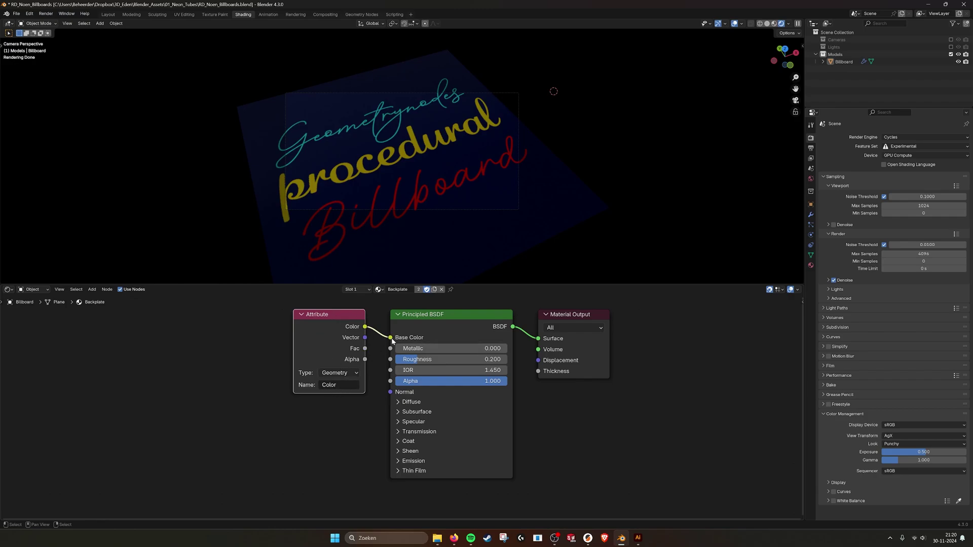
drag(365, 326, 395, 462)
key(Escape)
click(399, 458)
middle_drag(382, 379, 391, 354)
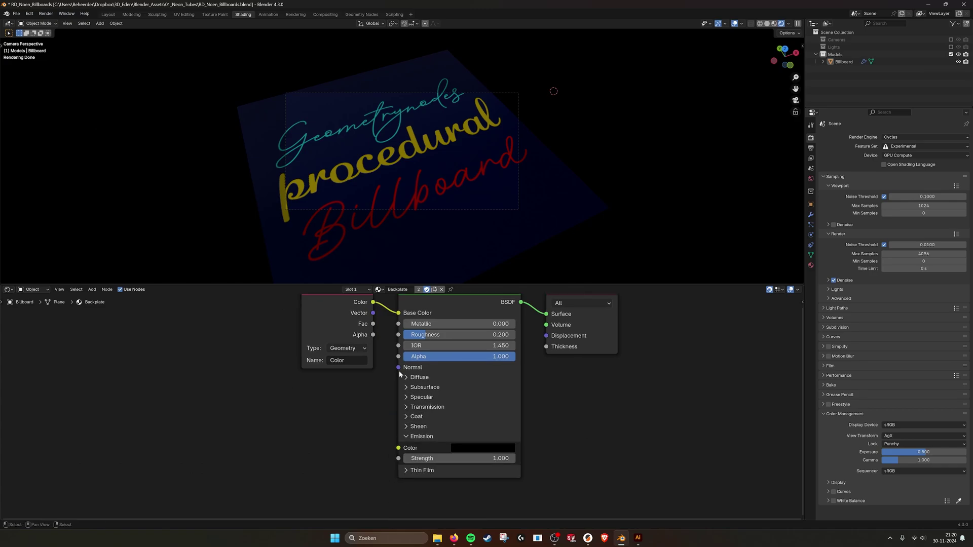
drag(373, 303, 374, 430)
Return to the Geometry Nodes workspace and reconnect the Emission Set Material output to Join Geometry.
click(362, 15)
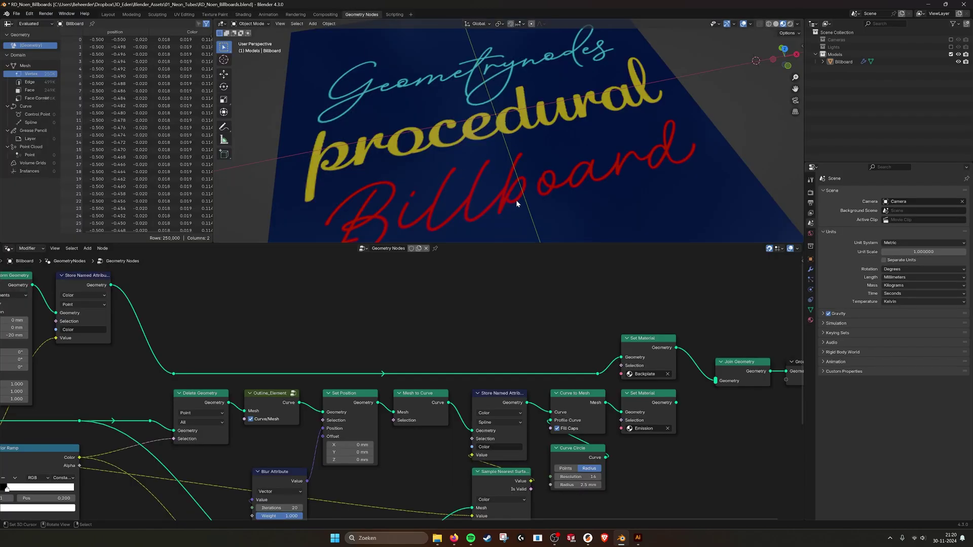
middle_drag(460, 340, 276, 337)
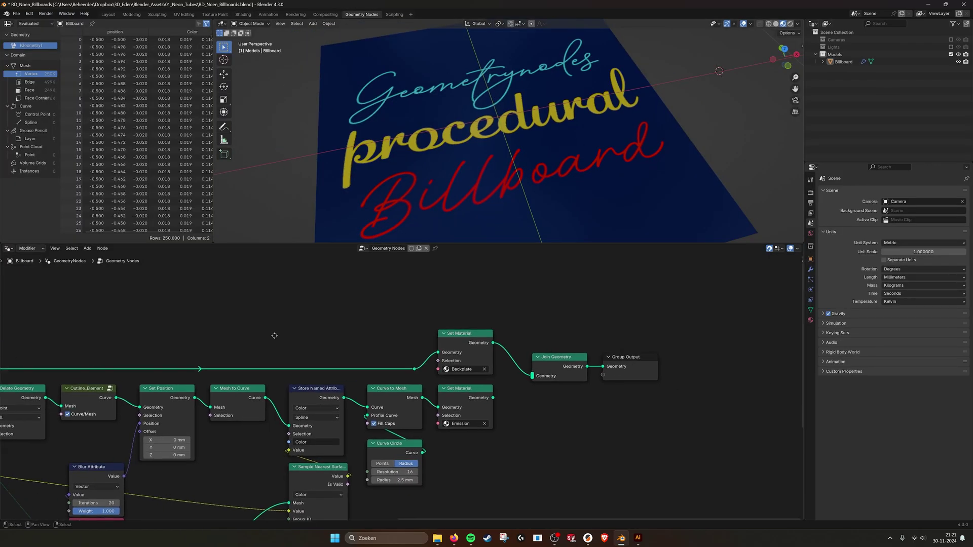
drag(492, 399, 532, 377)
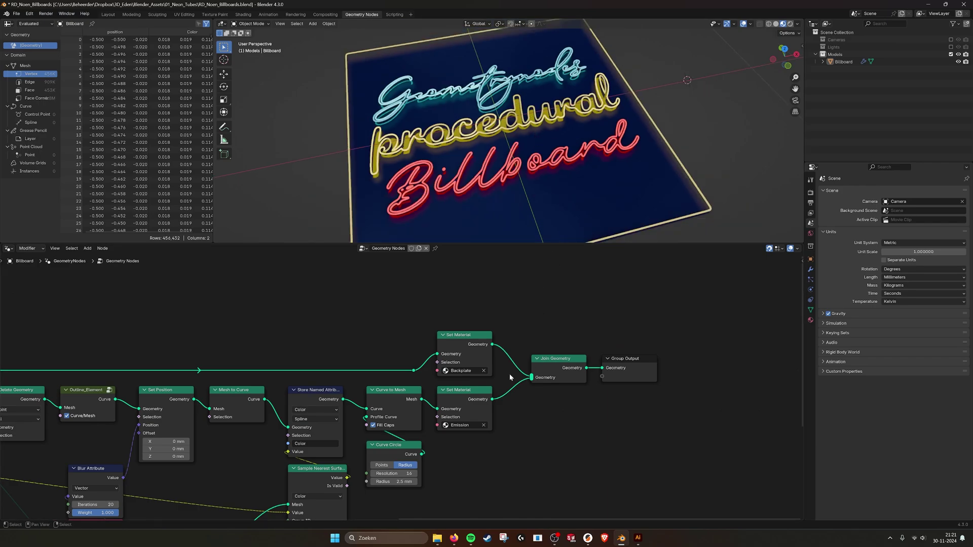
Review the node tree from the Grid and Image Texture nodes through to the curve branch.
middle_drag(294, 449, 492, 330)
scroll(398, 382, down, 4)
middle_drag(377, 381, 538, 457)
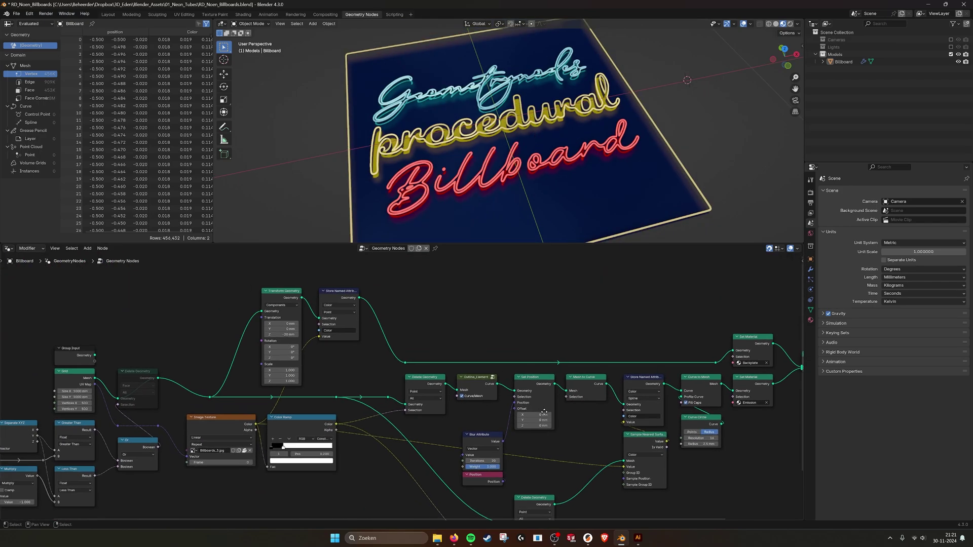
scroll(446, 415, down, 1)
middle_drag(379, 387, 516, 348)
scroll(509, 348, up, 1)
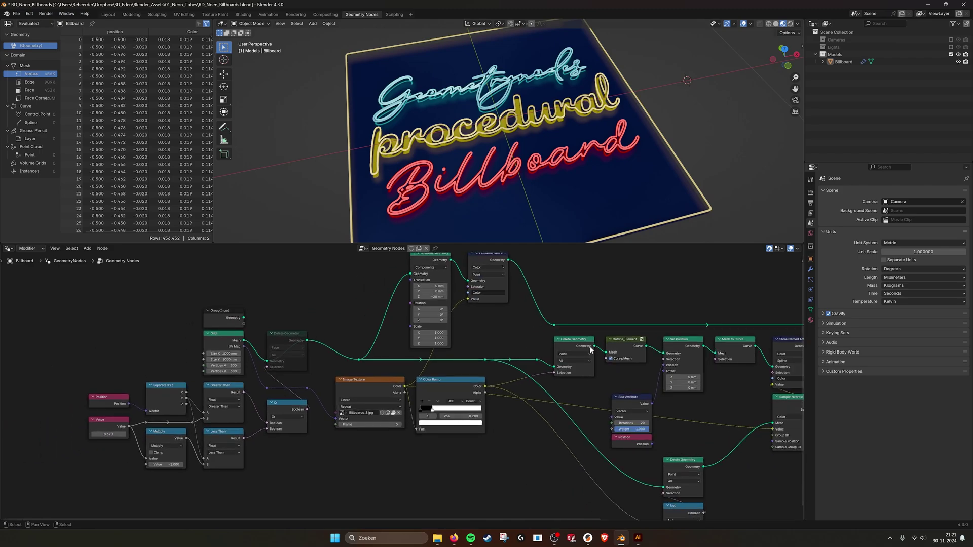
middle_drag(593, 348, 551, 352)
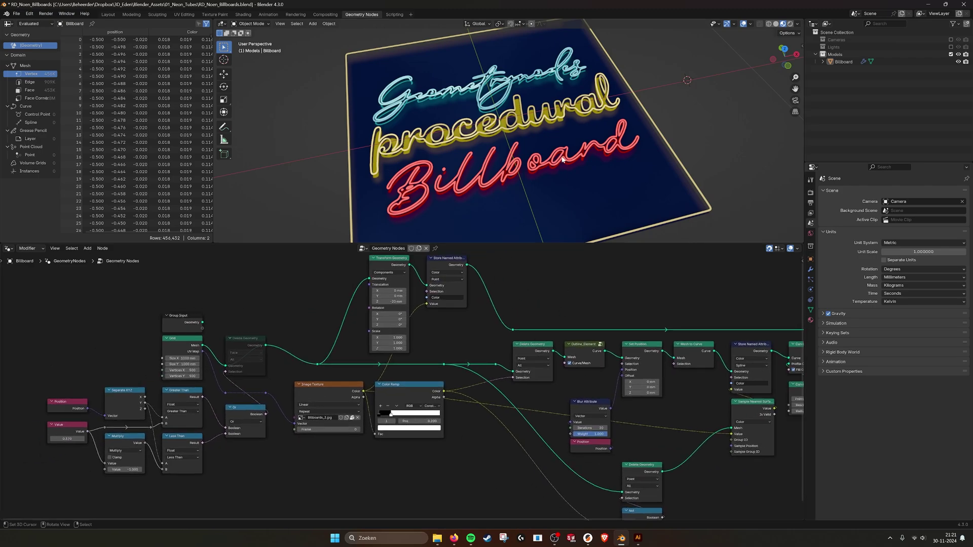
Select the billboard and switch the image in its Image Texture node to Billboards_4.jpg.
drag(562, 160, 393, 243)
scroll(539, 191, up, 2)
shift+middle_drag(519, 210, 596, 90)
scroll(596, 90, down, 1)
scroll(358, 417, up, 2)
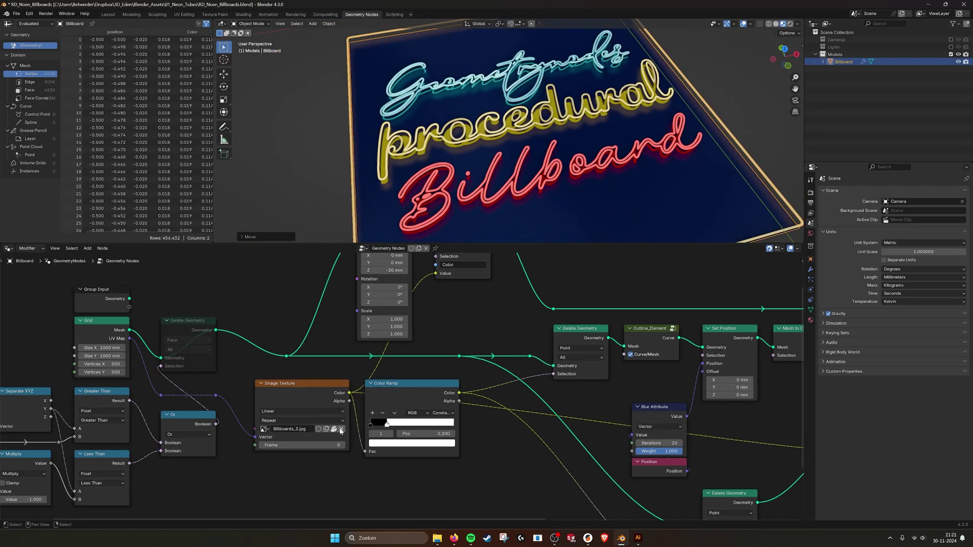
click(300, 418)
click(288, 455)
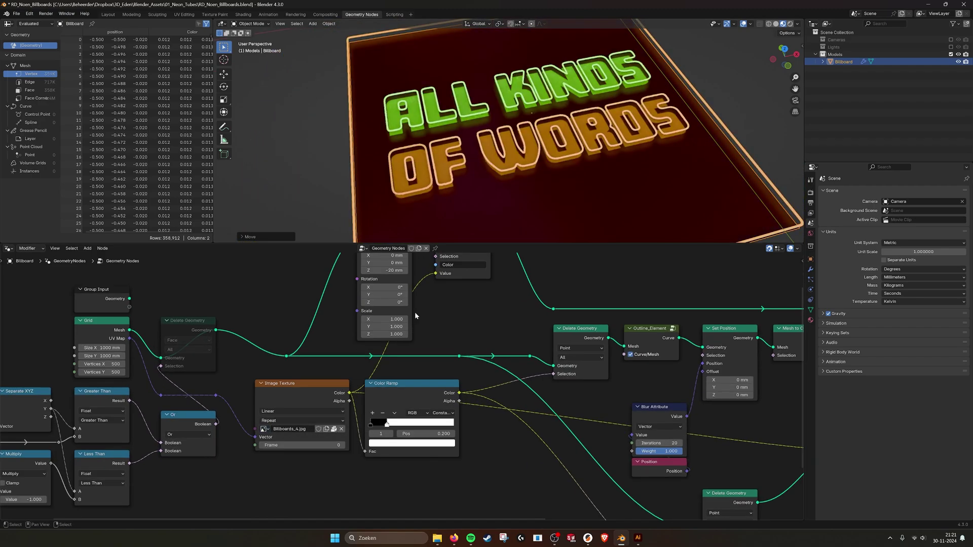
Unmute the Delete Geometry node after the Grid so the billboard gets cropped along its upper and lower edges.
scroll(568, 158, down, 3)
middle_drag(568, 158, 566, 162)
middle_drag(204, 436, 438, 414)
click(428, 307)
key(m)
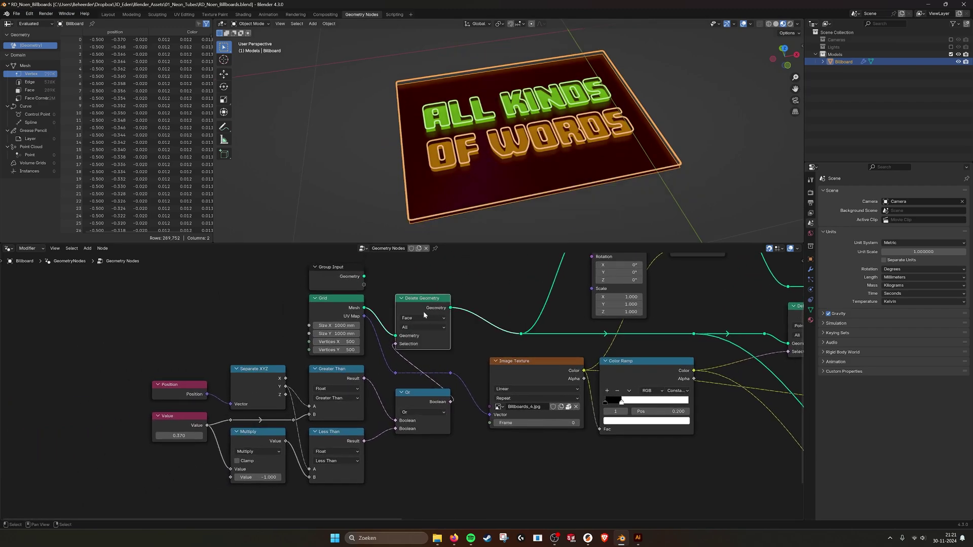
Set the Value node that drives the Greater Than and Less Than crop limits to 0.250.
middle_drag(326, 367, 345, 363)
mouse_move(199, 431)
mouse_down()
mouse_move(172, 432)
mouse_move(182, 432)
mouse_up()
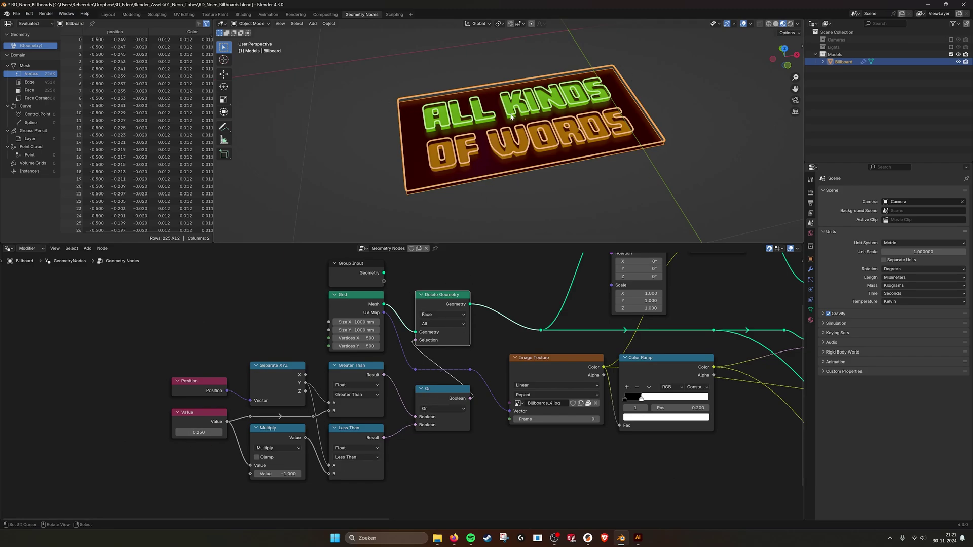
ctrl+drag(305, 375, 306, 375)
key(ctrl+z)
Review the complete node tree and examine the cropped "All Kinds of Words" billboard from different angles.
middle_drag(564, 126, 582, 169)
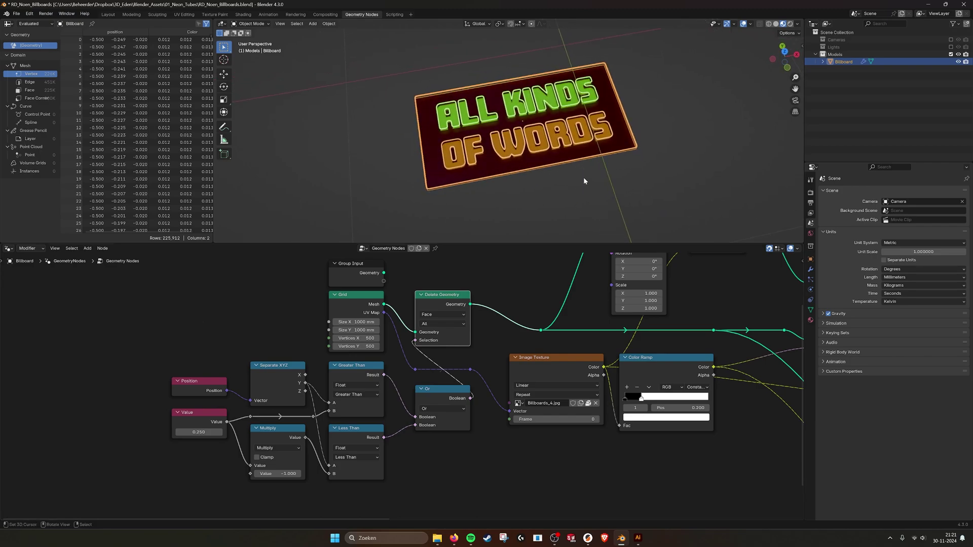
middle_drag(646, 193, 605, 306)
scroll(605, 306, down, 5)
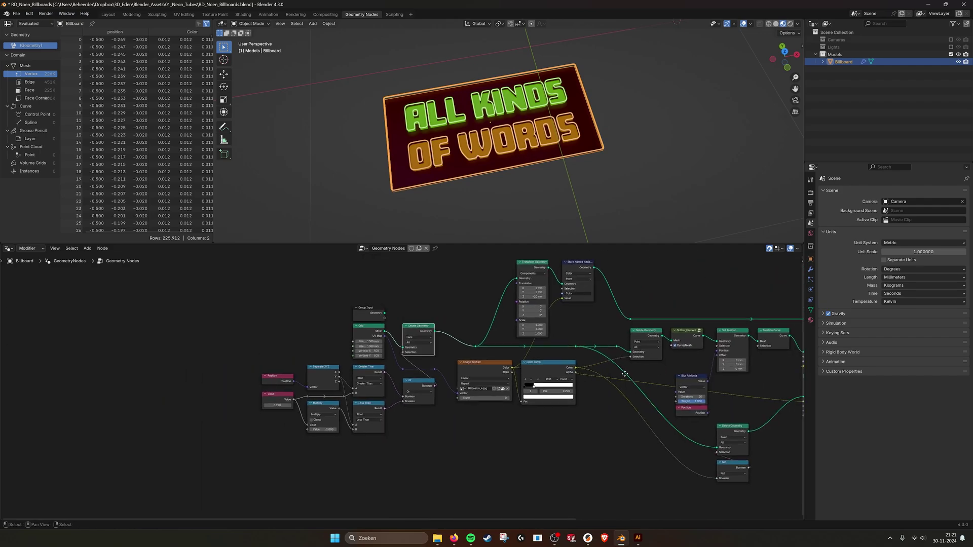
middle_drag(510, 393, 516, 390)
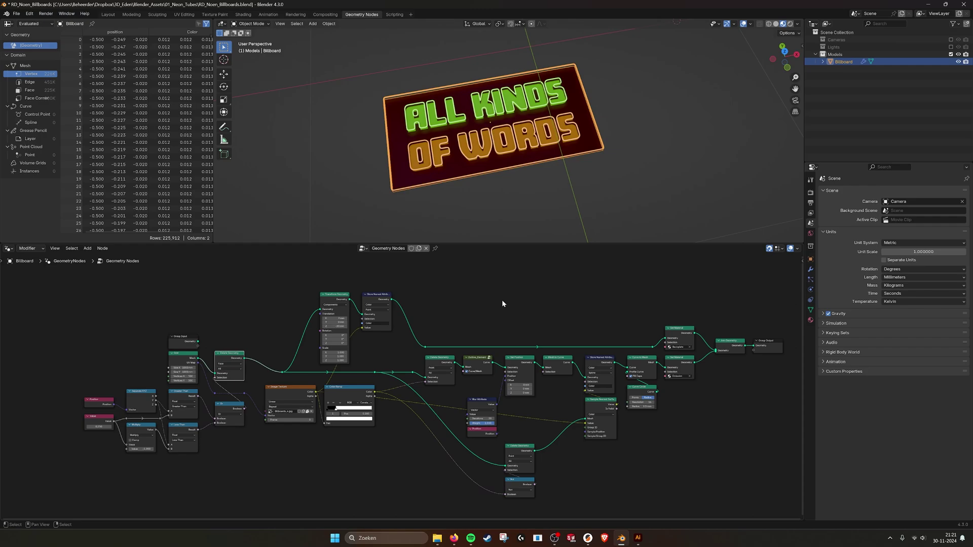
scroll(536, 187, up, 5)
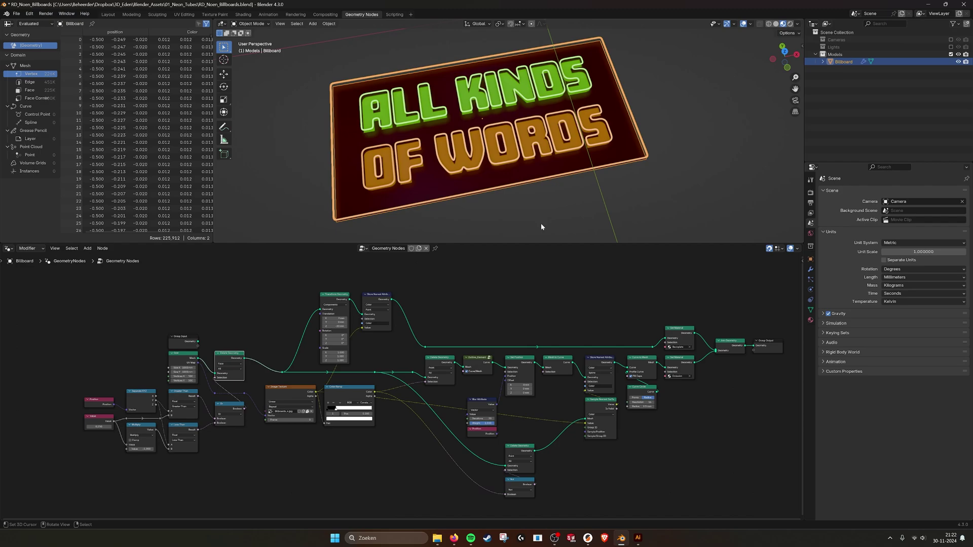
middle_drag(542, 226, 584, 214)
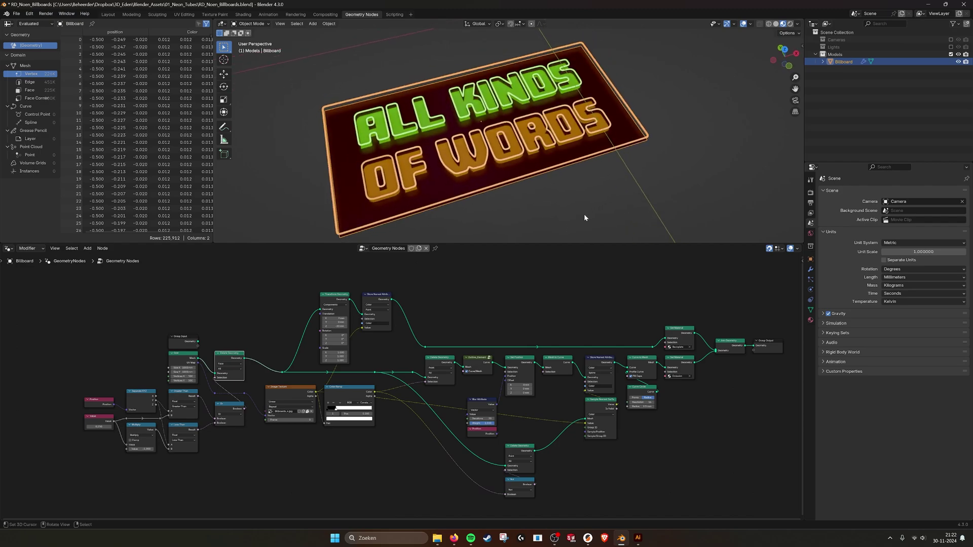